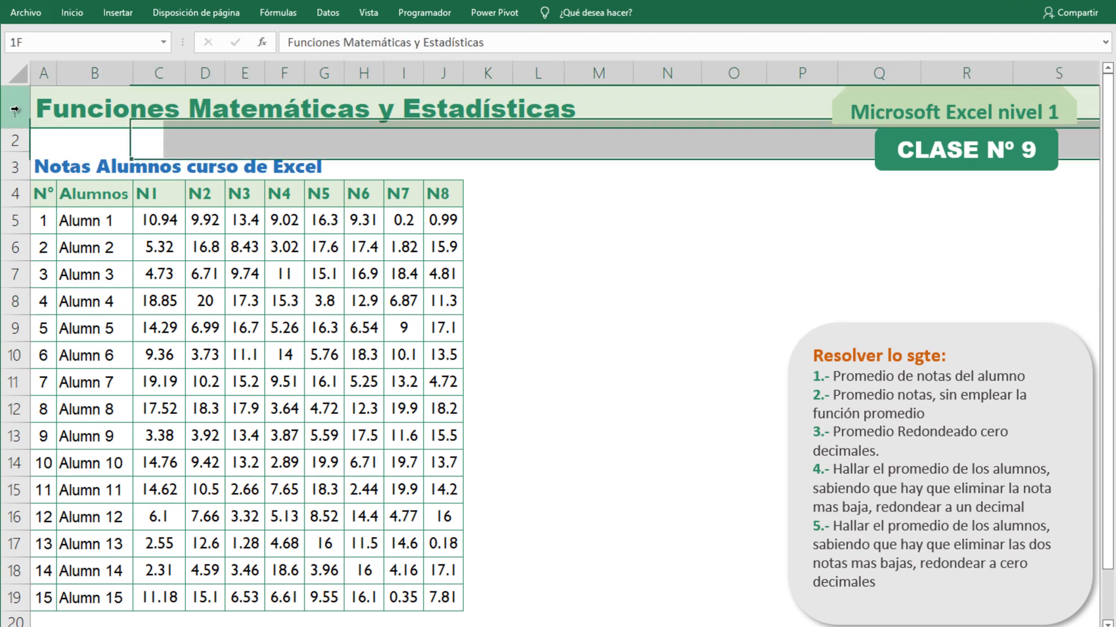
left_click(606, 268)
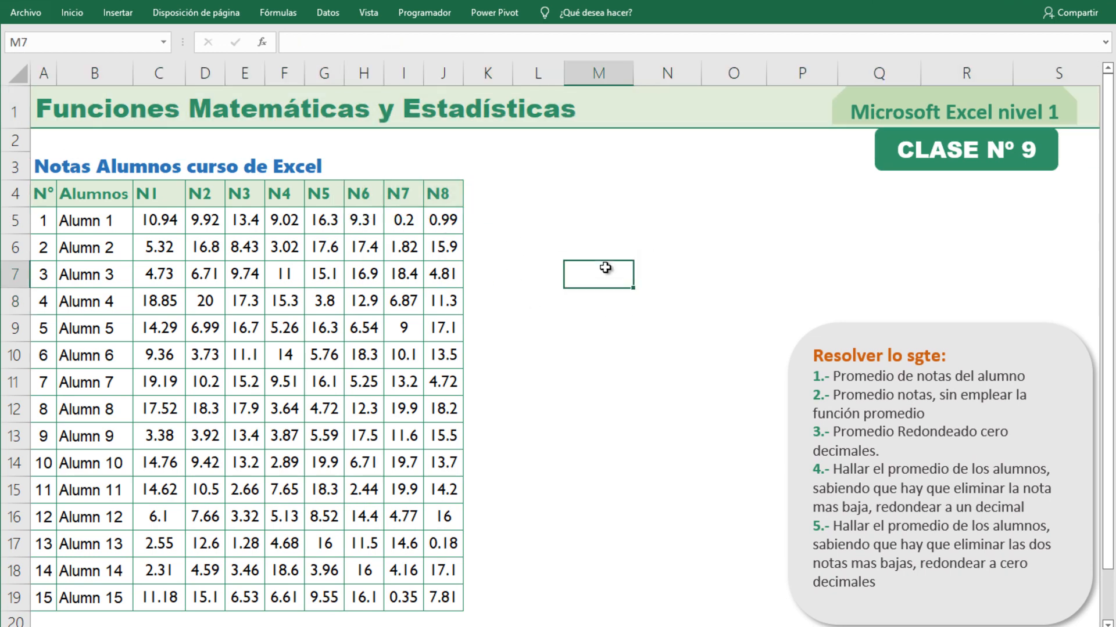
left_click(607, 326)
left_click(605, 300)
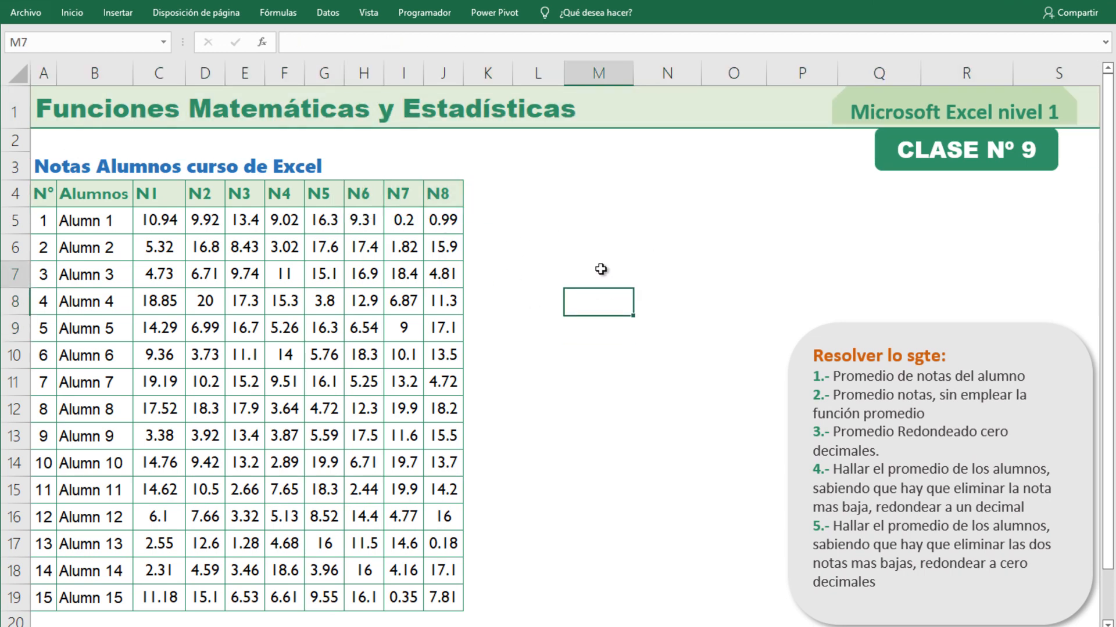
left_click(601, 269)
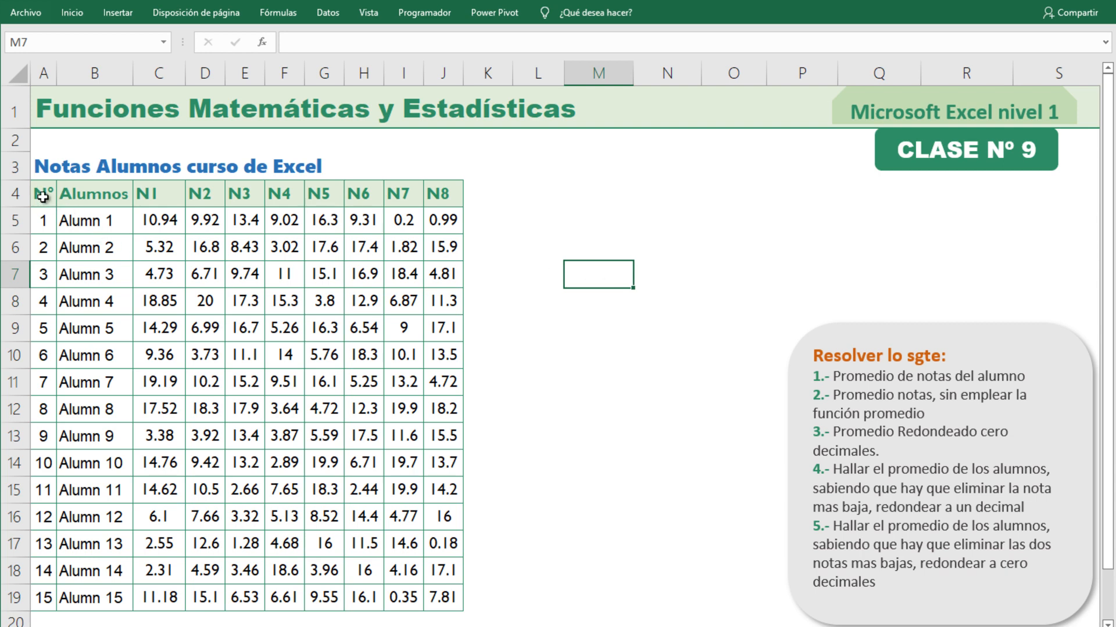
Examine the student grade table, the exercise list and the first student's grades N1 to N8.
left_click_drag(42, 197, 443, 599)
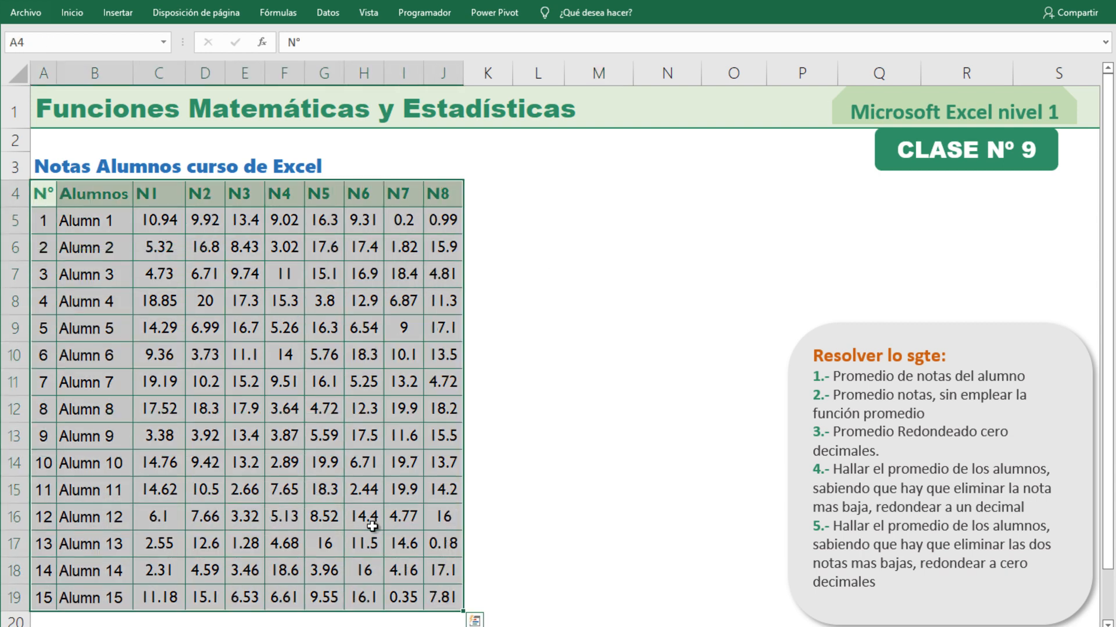
left_click(610, 381)
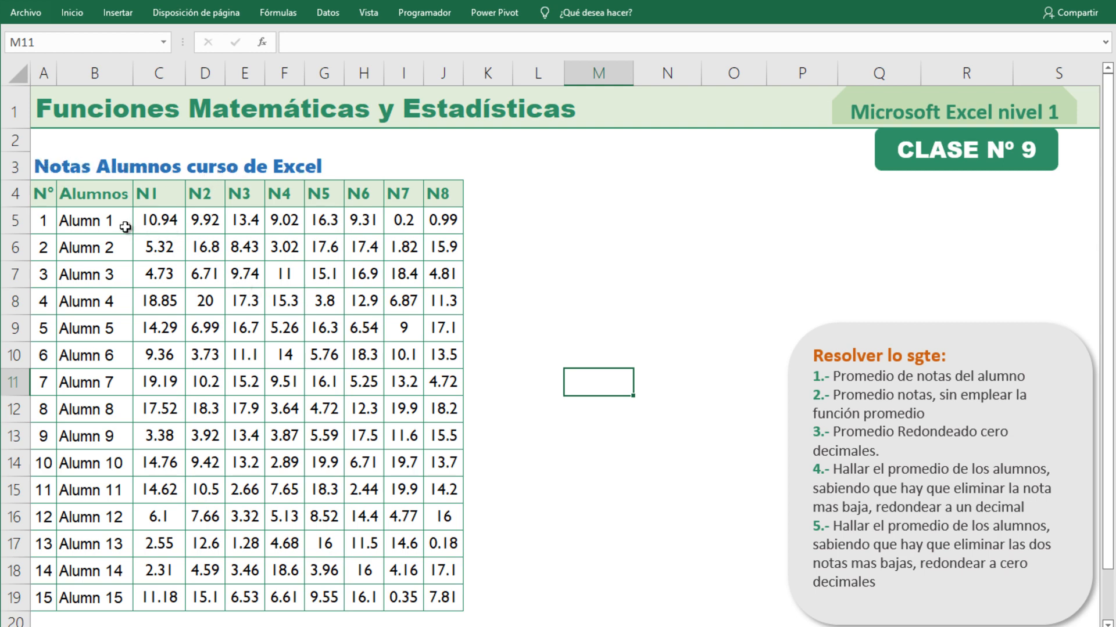
left_click_drag(155, 222, 437, 222)
left_click_drag(120, 224, 102, 594)
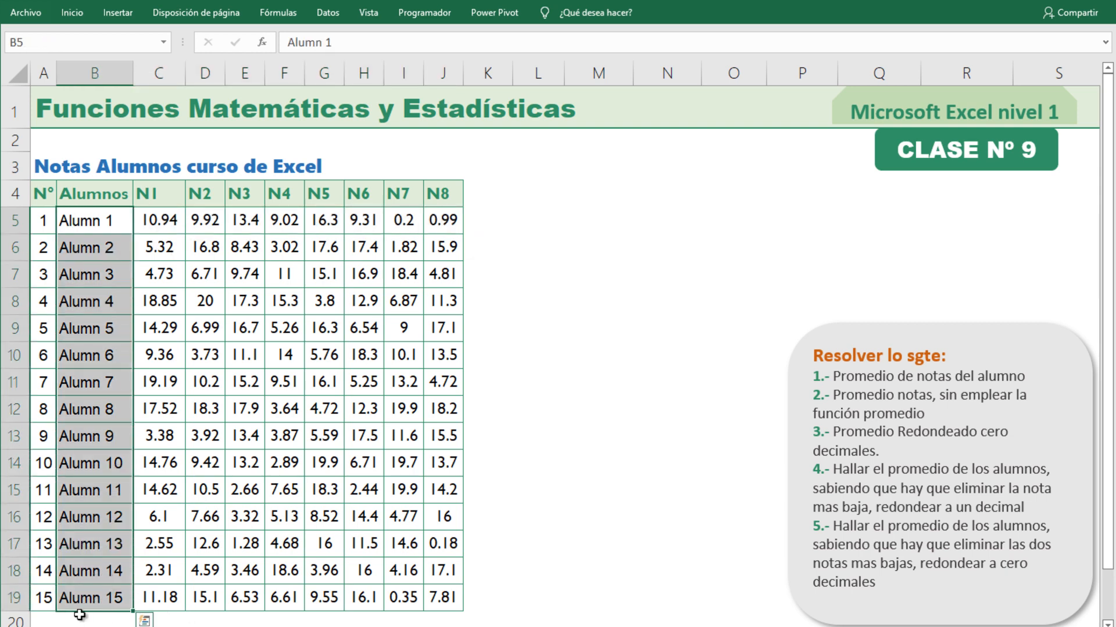
left_click(372, 336)
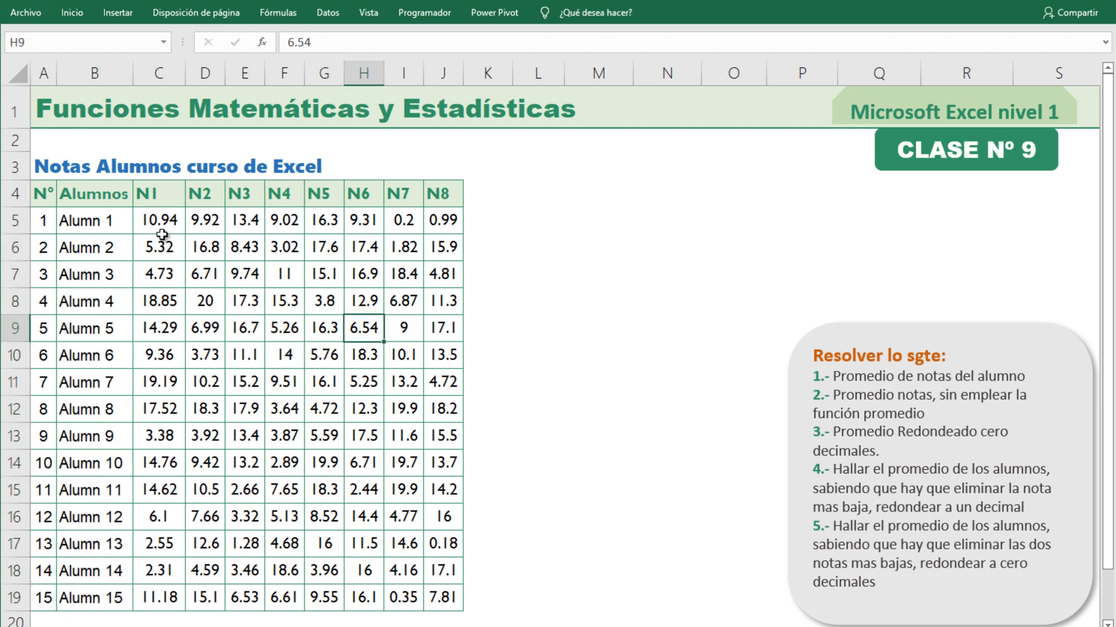
left_click(17, 222)
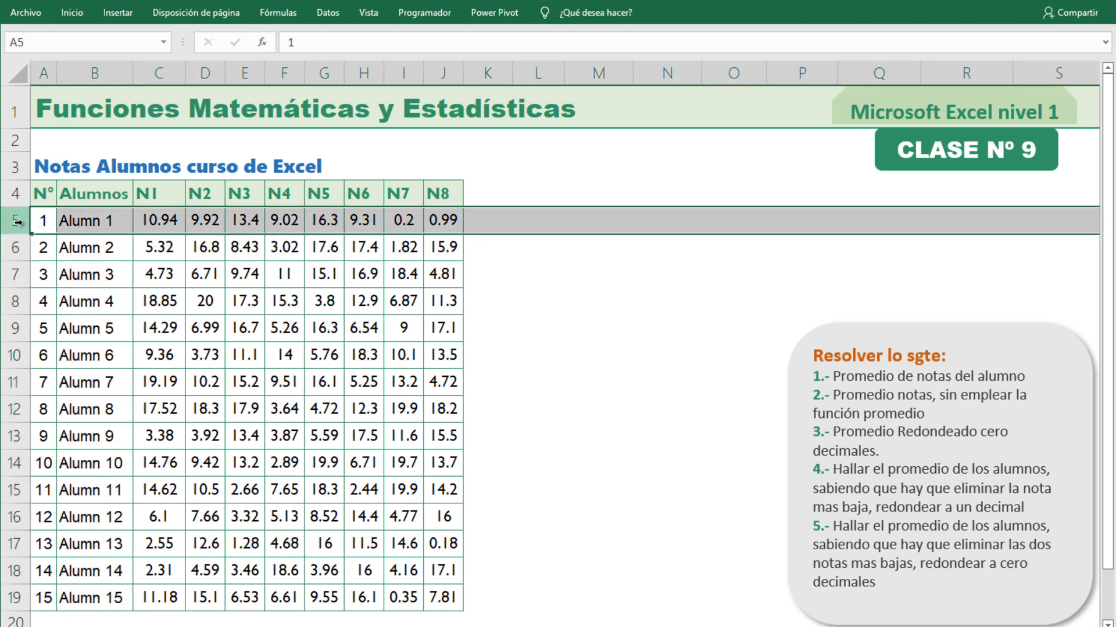
left_click(168, 222)
left_click(318, 378)
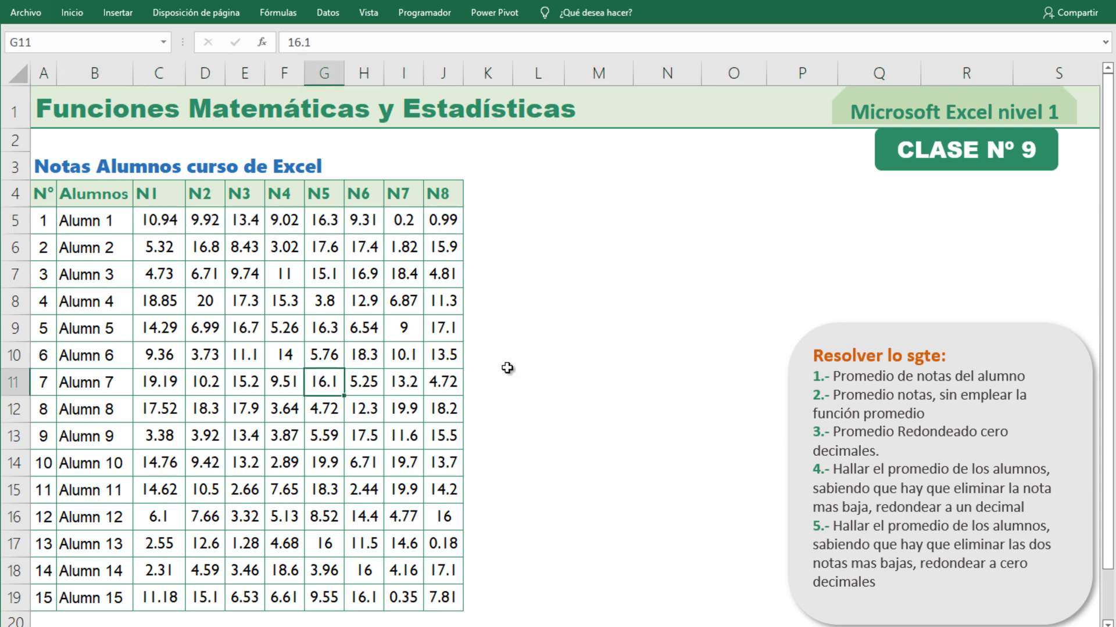
left_click(540, 353)
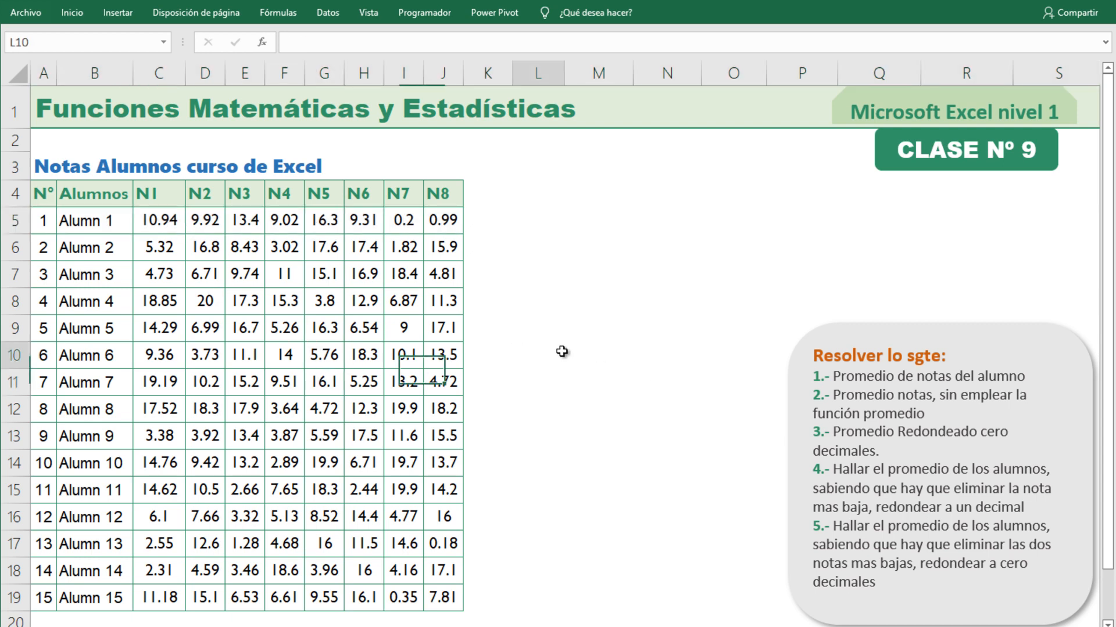
left_click(904, 341)
left_click(607, 385)
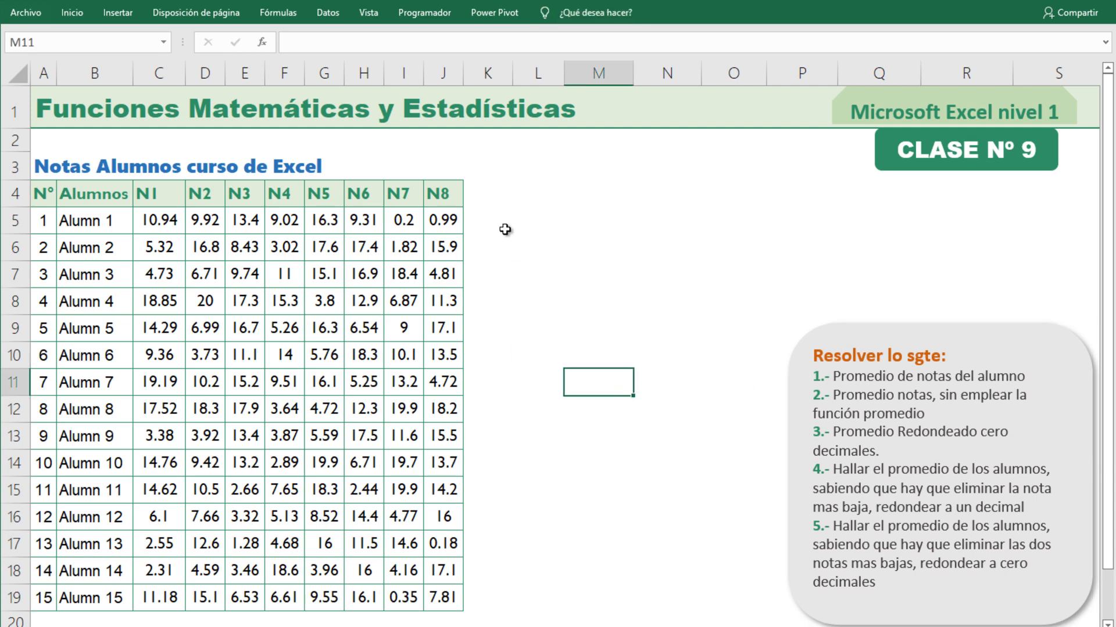
left_click(488, 193)
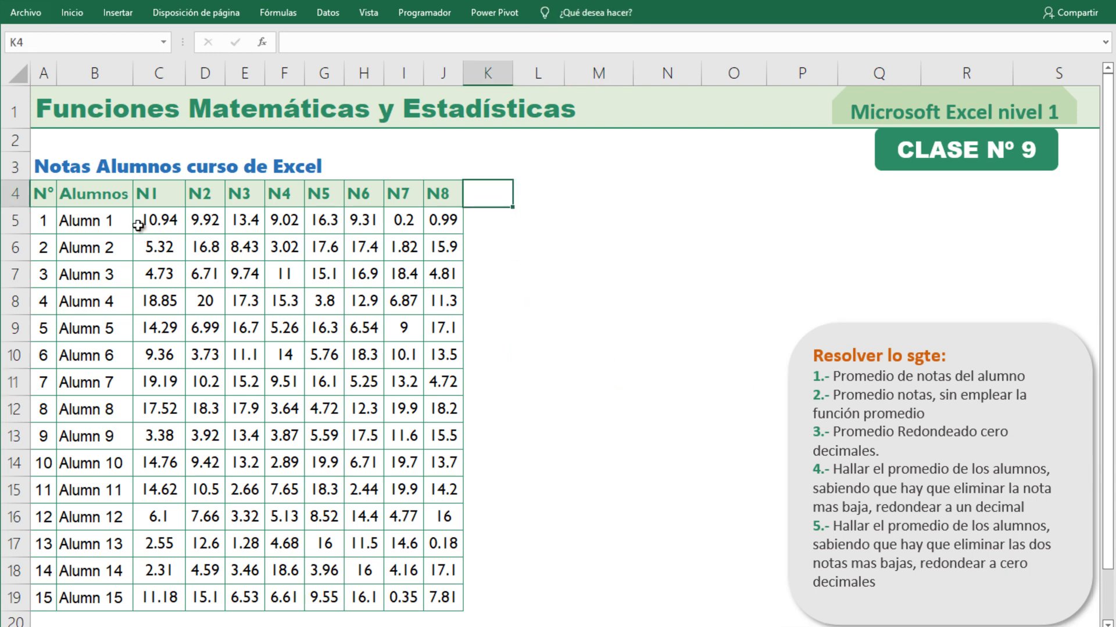
left_click(174, 221)
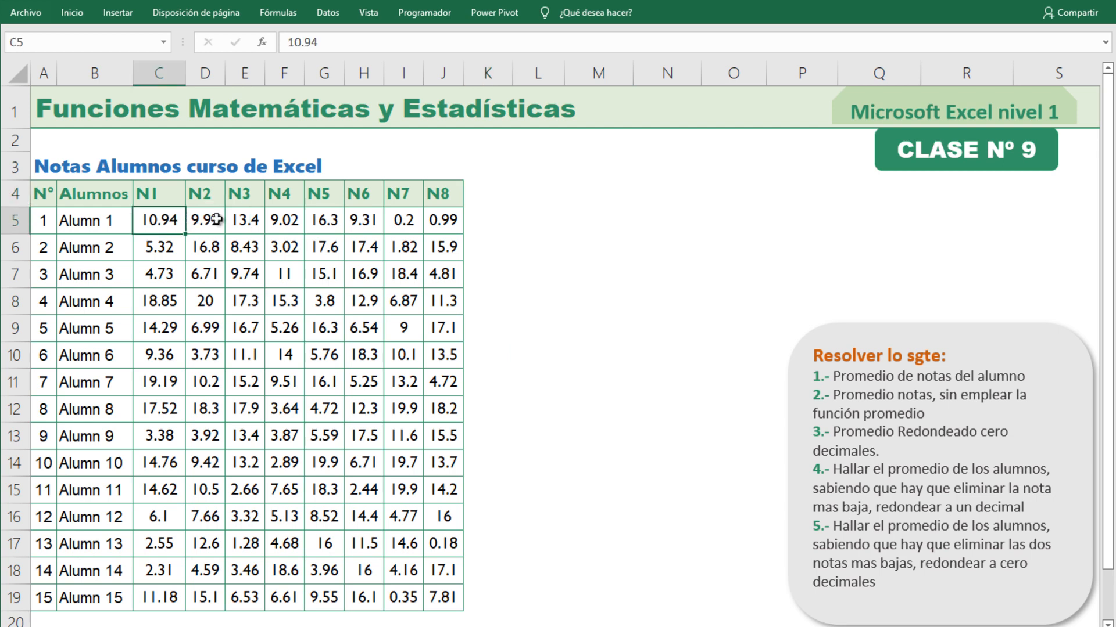
left_click(219, 220)
left_click(254, 221)
left_click(291, 220)
left_click_drag(174, 221, 438, 219)
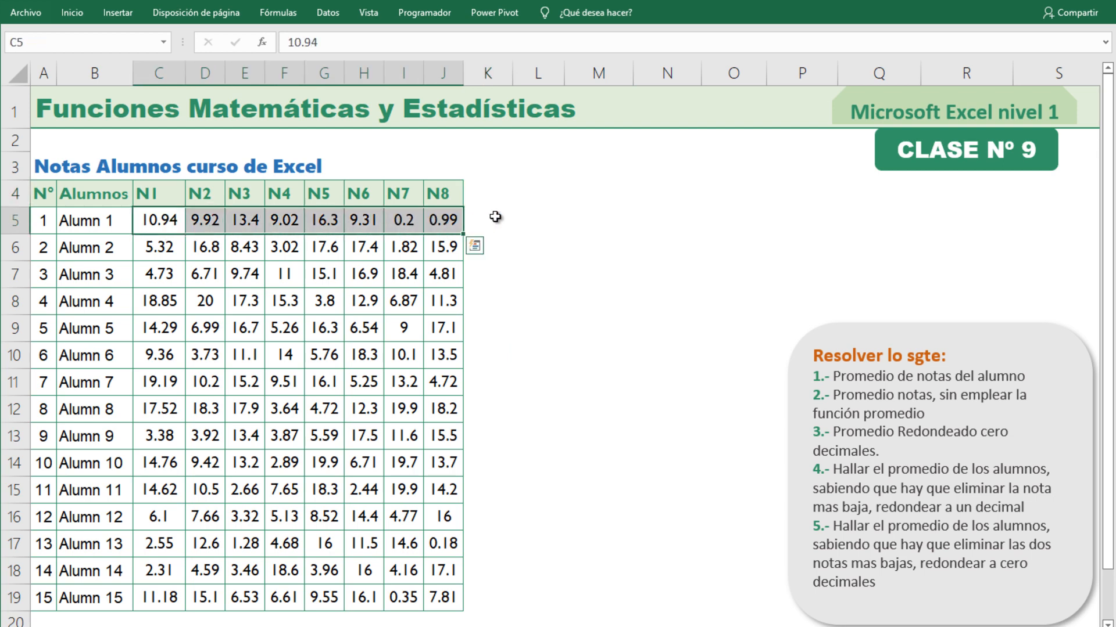
Enter the heading 1 in K4, beside the N8 column.
left_click(501, 195)
type("1")
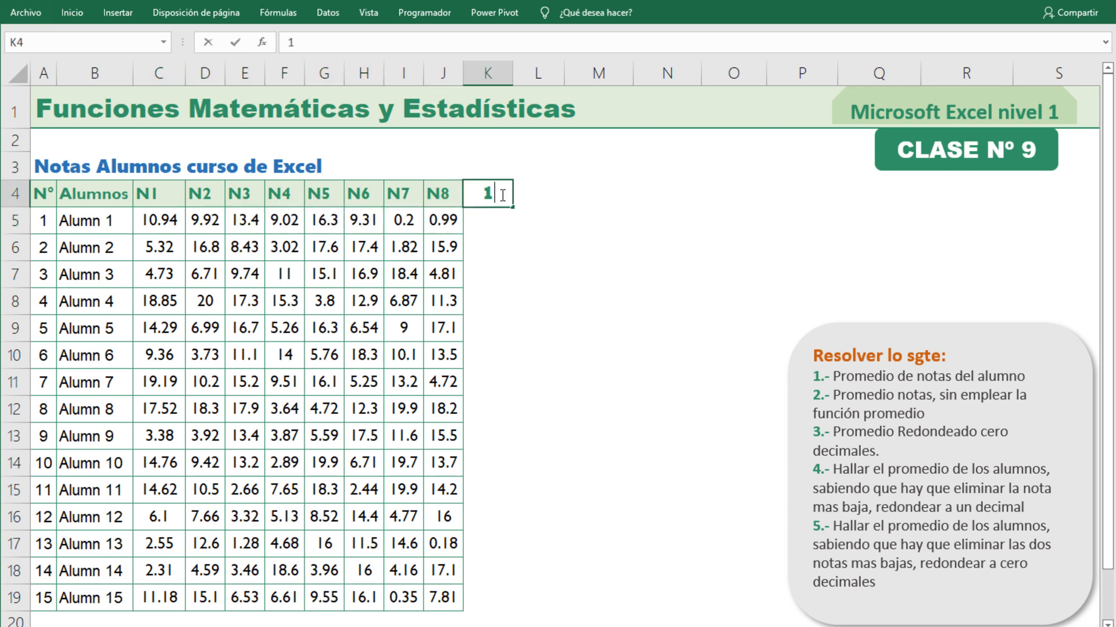
left_click(525, 280)
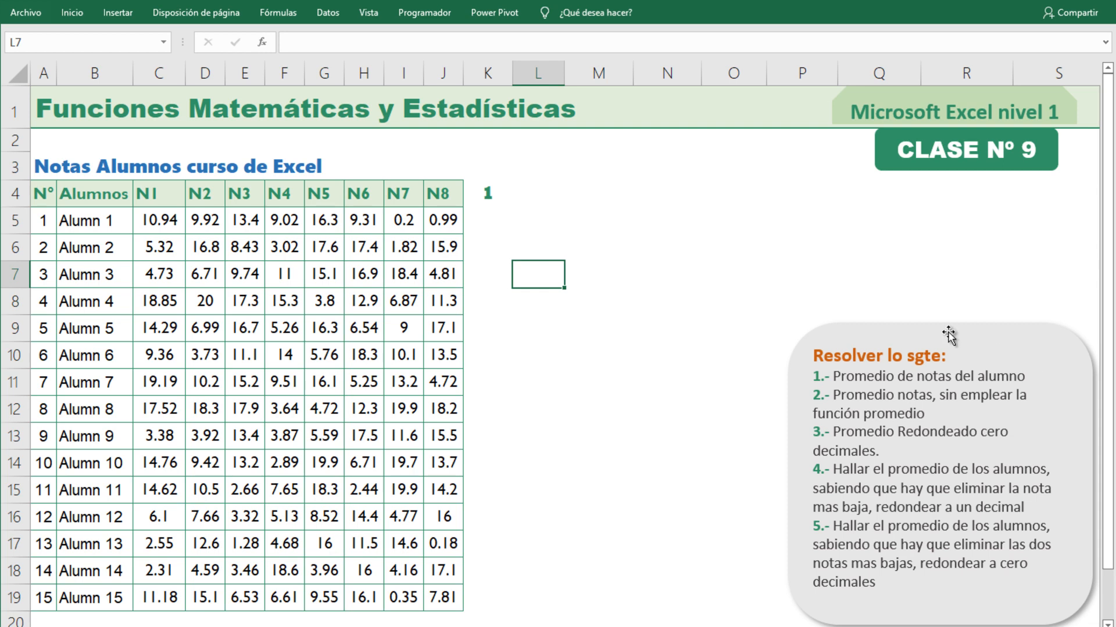
Start a formula in K5 for the first student's average with the PROMEDIO function.
left_click(488, 220)
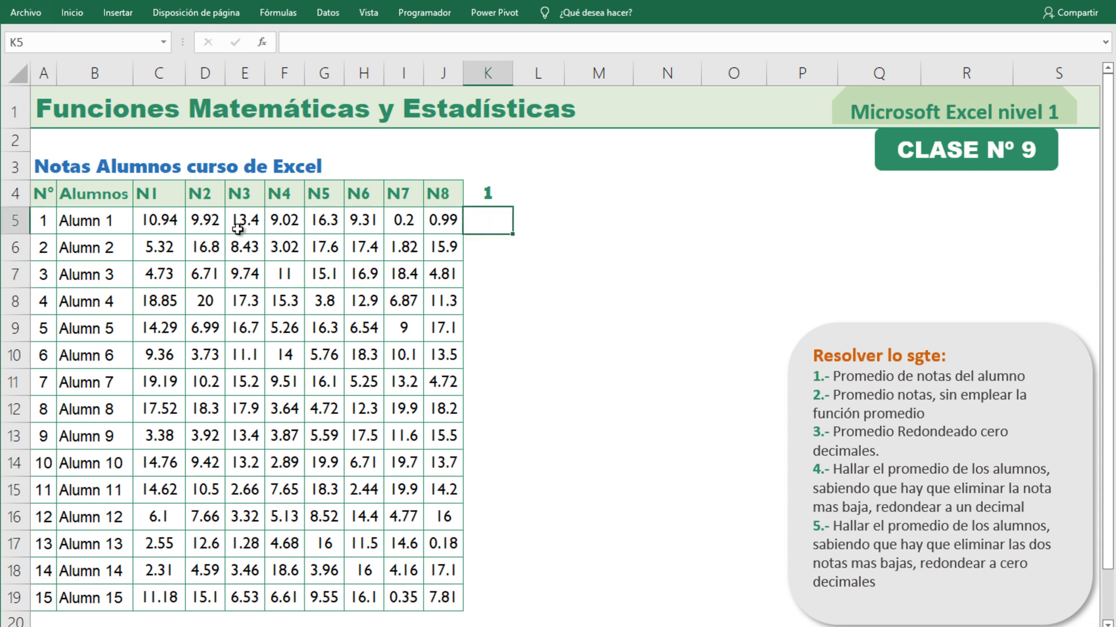
left_click_drag(175, 219, 444, 221)
left_click(498, 223)
type("+")
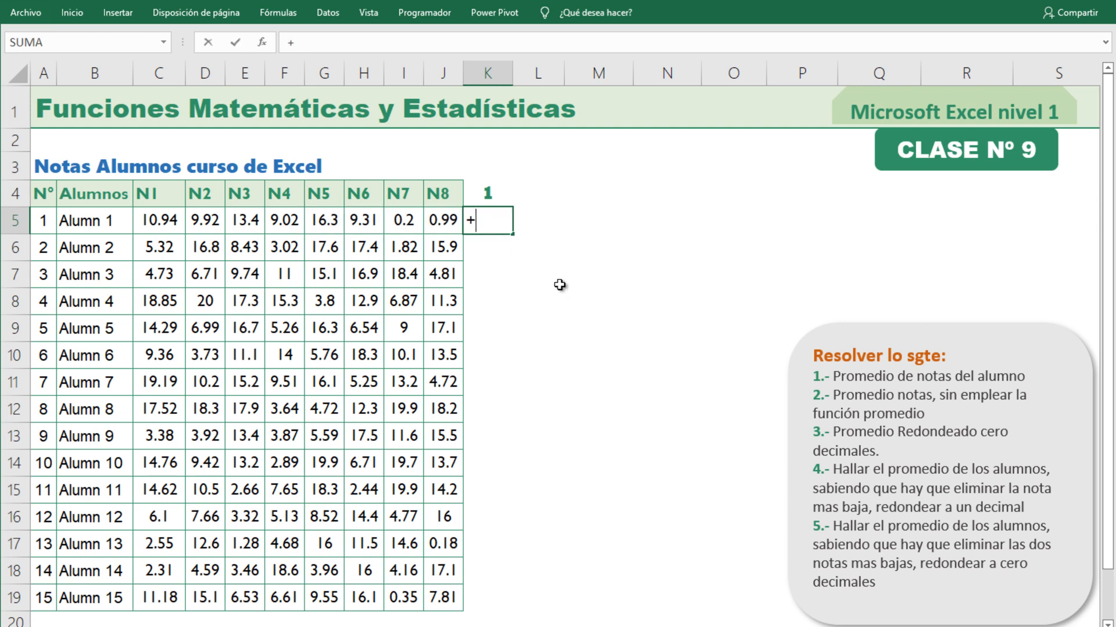
type("prom")
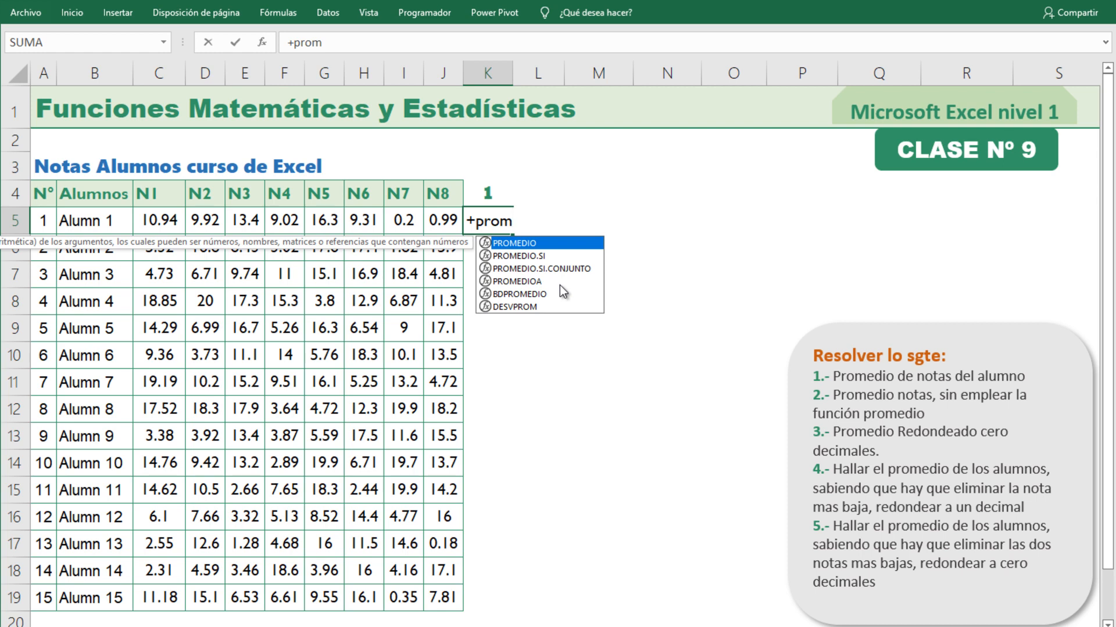
key("Down")
key("Down")
key("Up")
key("Up")
key("Down")
key("Down")
key("Up")
key("Up")
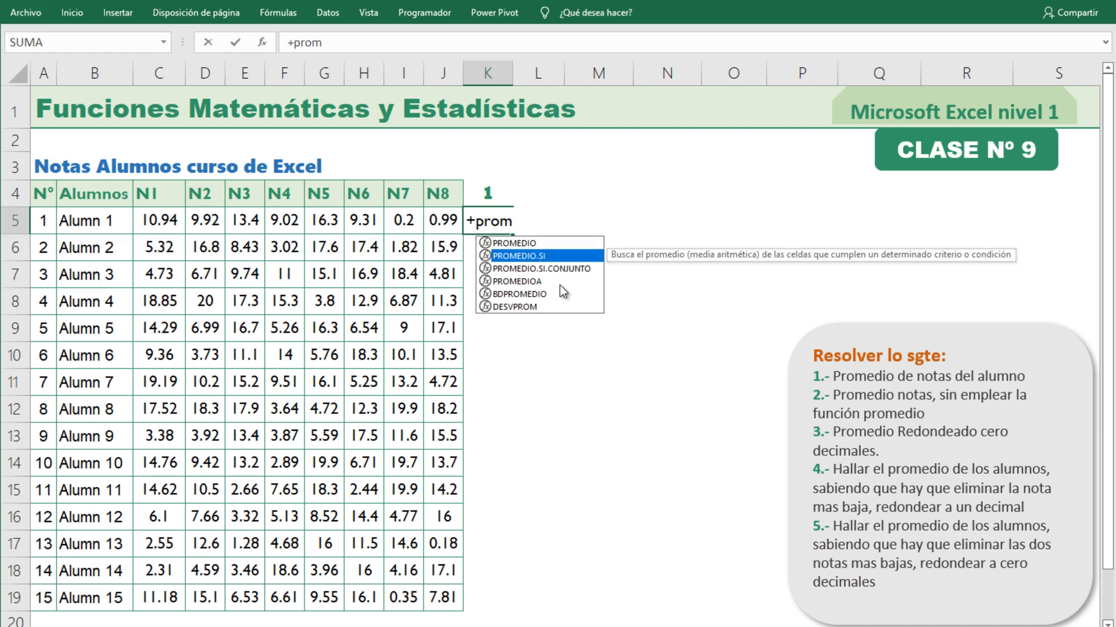
key("Down")
key("Up")
key("Down")
key("Up")
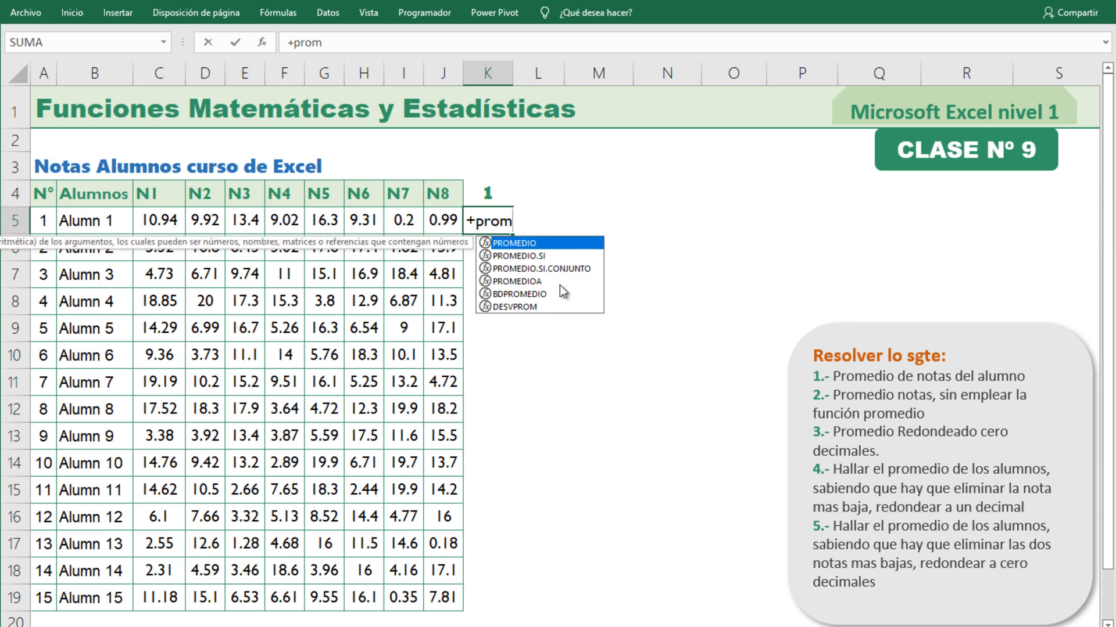
key("Tab")
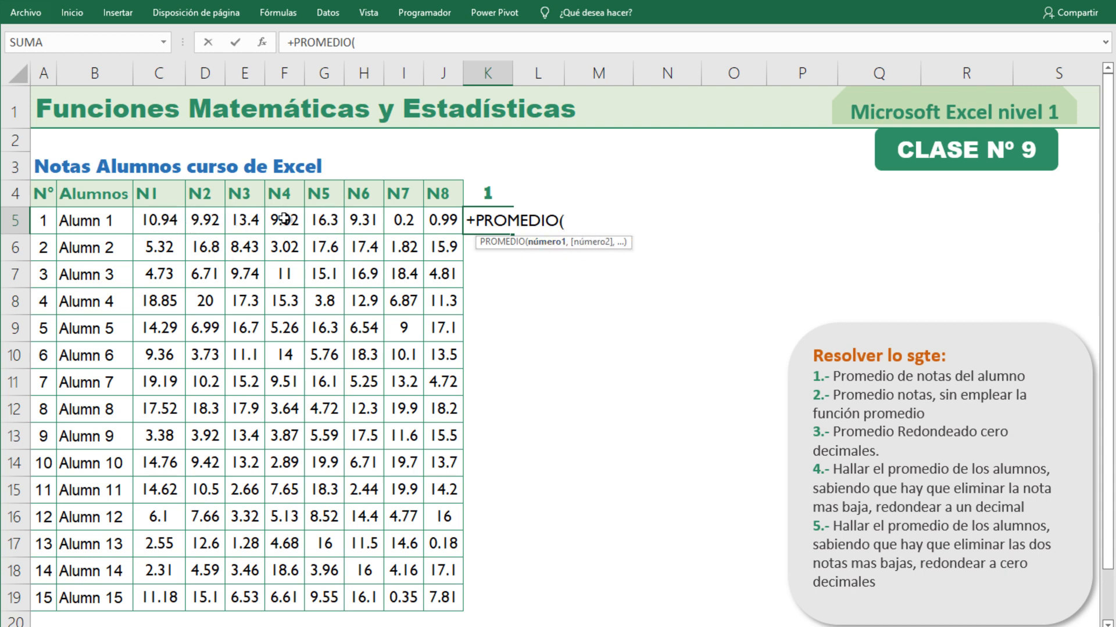
Complete the PROMEDIO formula with the range C5:J5 and fill it down to K19 for all students.
left_click_drag(153, 221, 437, 220)
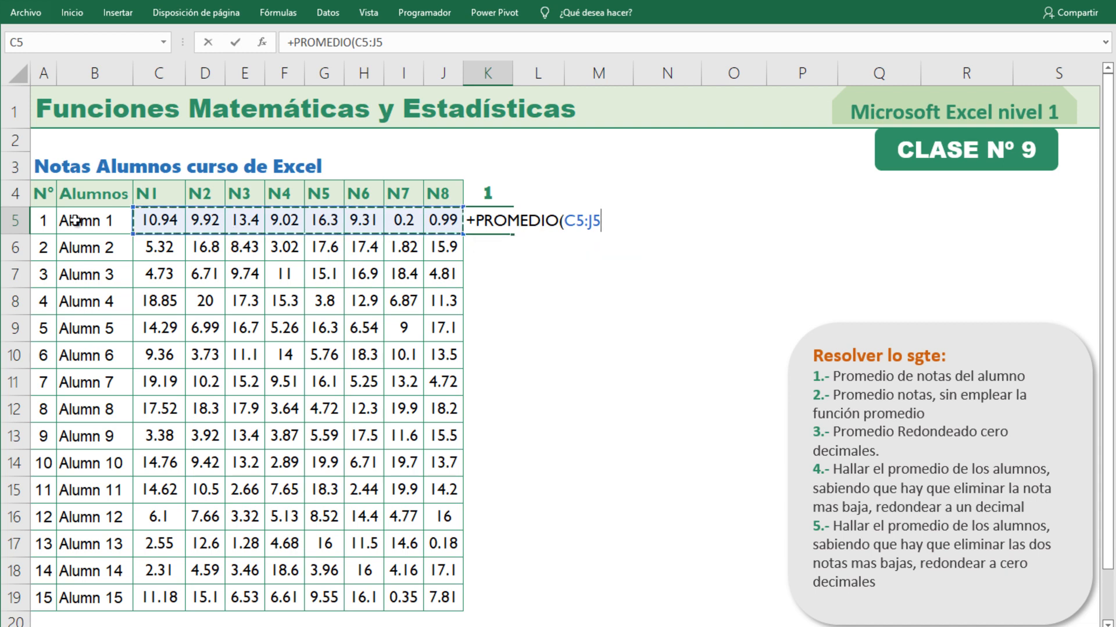
key("Return")
left_click(498, 227)
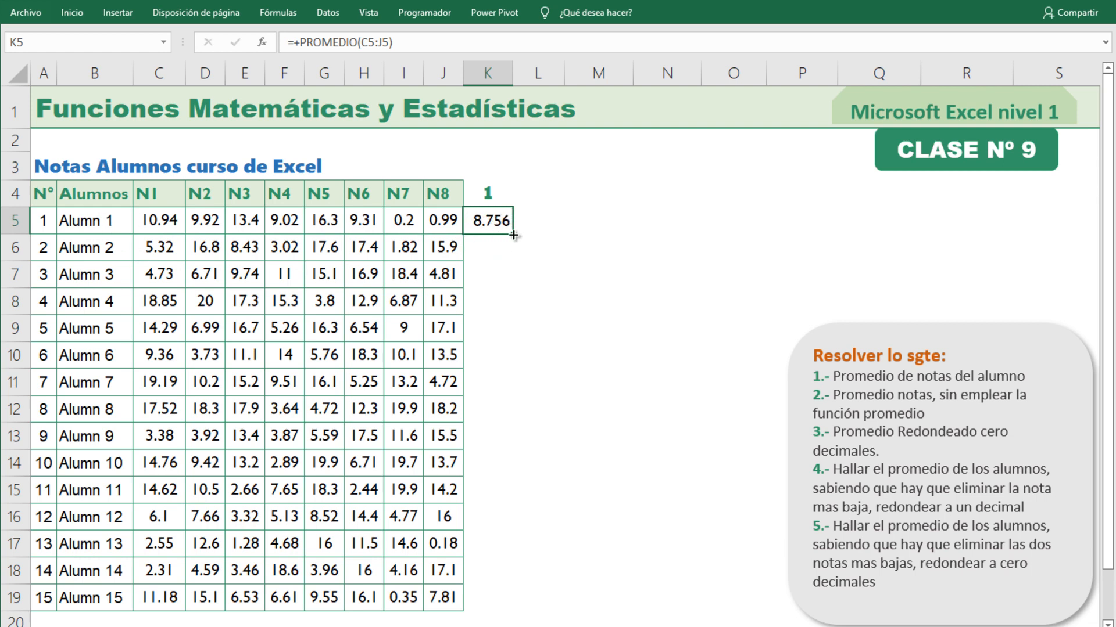
double_click(513, 235)
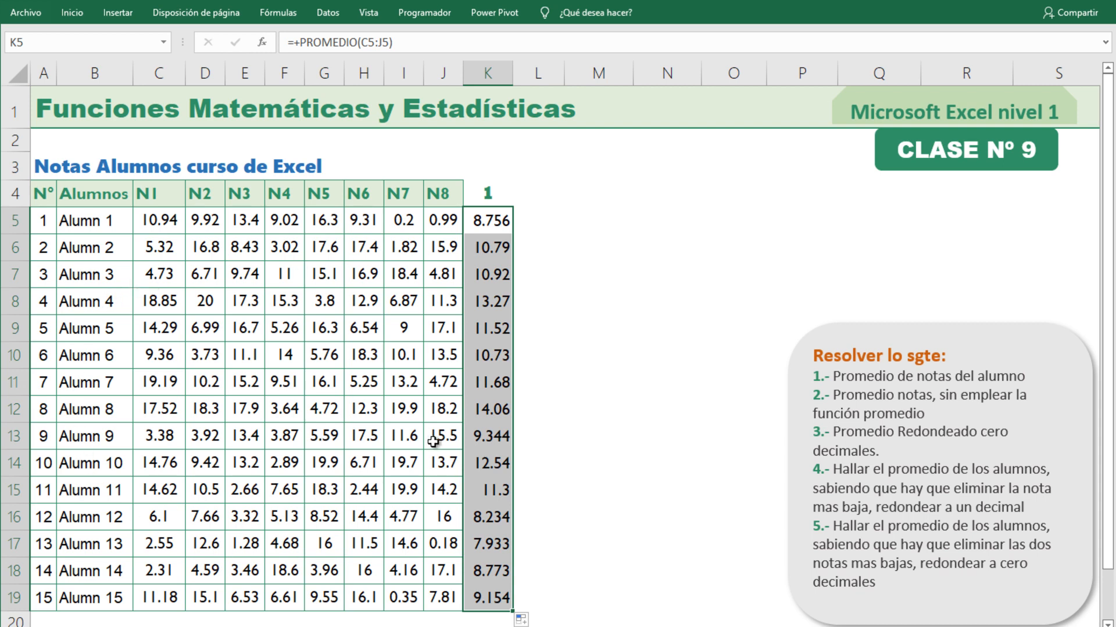
Apply all borders to K4:K19, with a line colour matching the rest of the grade table.
left_click_drag(490, 194, 491, 608)
left_click_drag(489, 193, 480, 593)
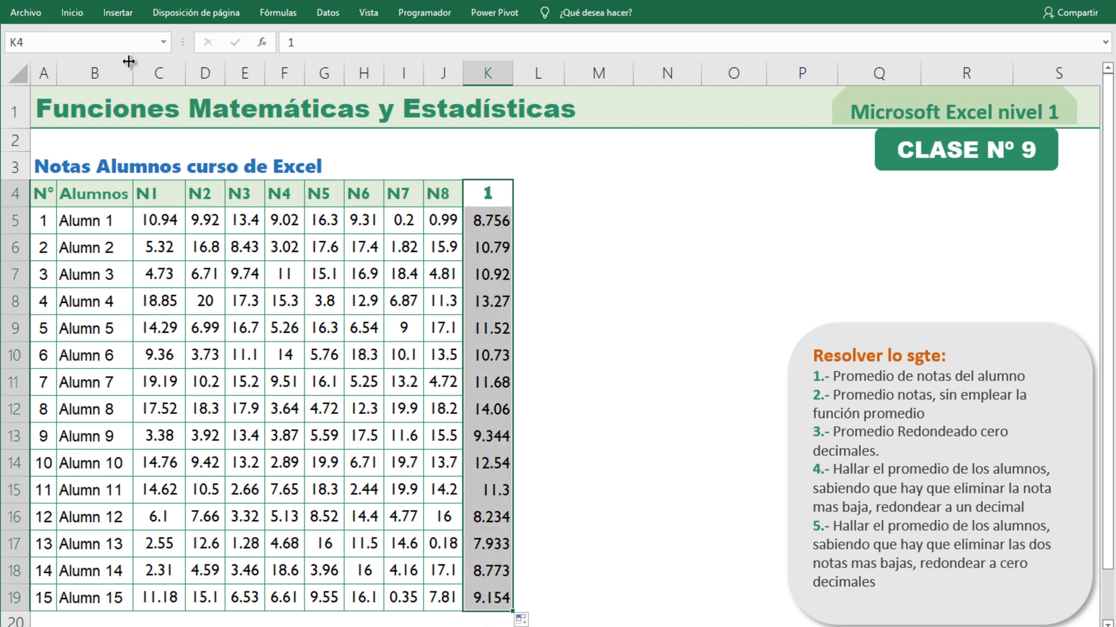
left_click(85, 12)
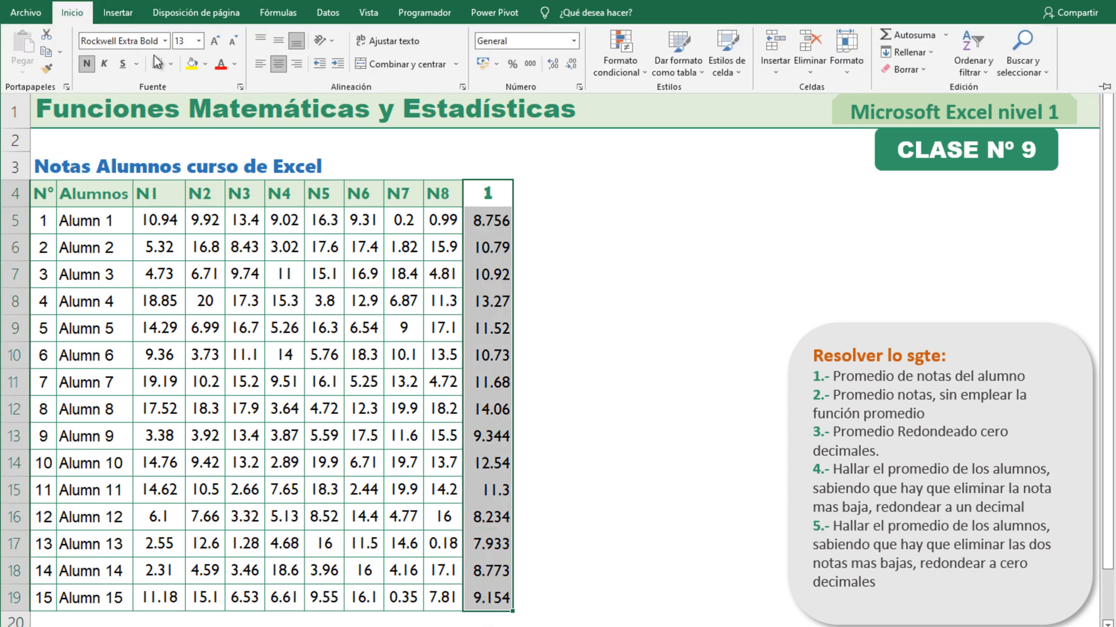
left_click(170, 63)
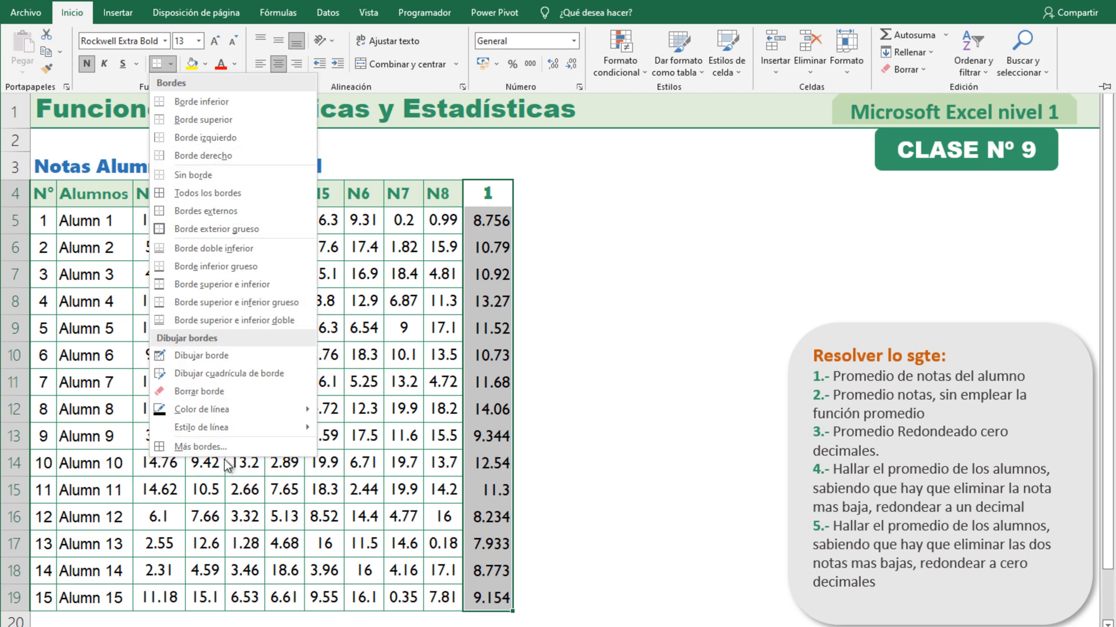
left_click(217, 194)
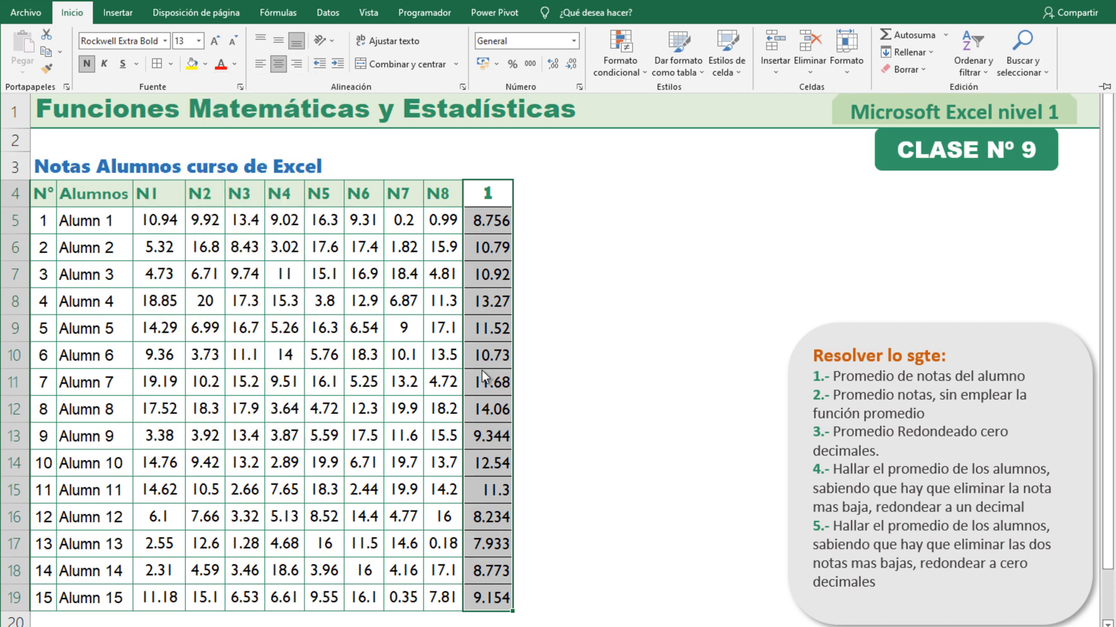
left_click(172, 65)
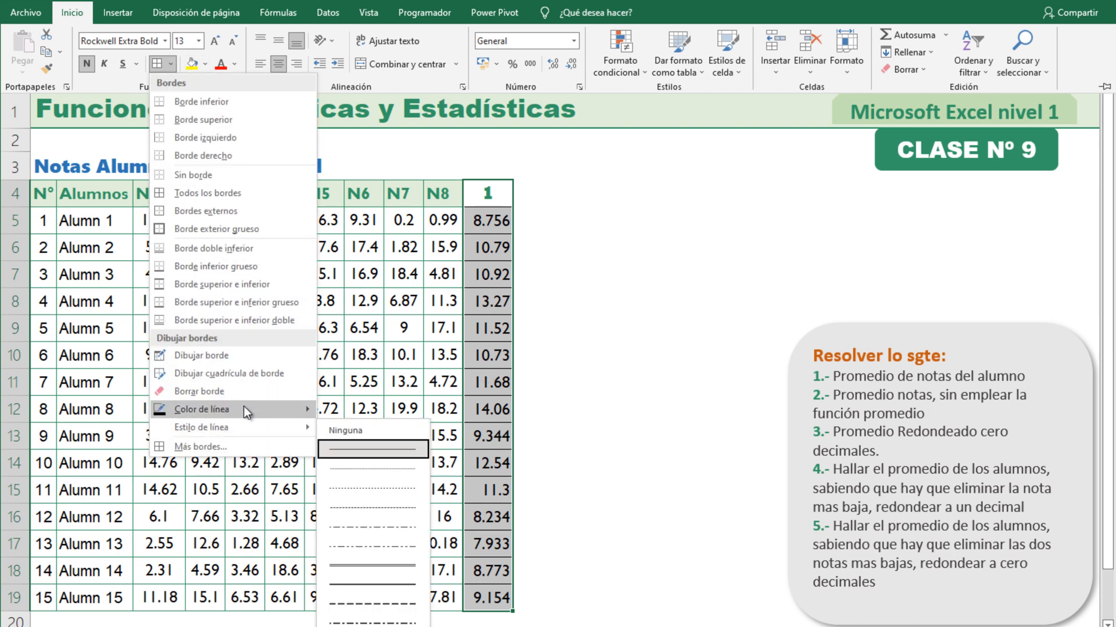
mouse_move(243, 408)
left_click(324, 558)
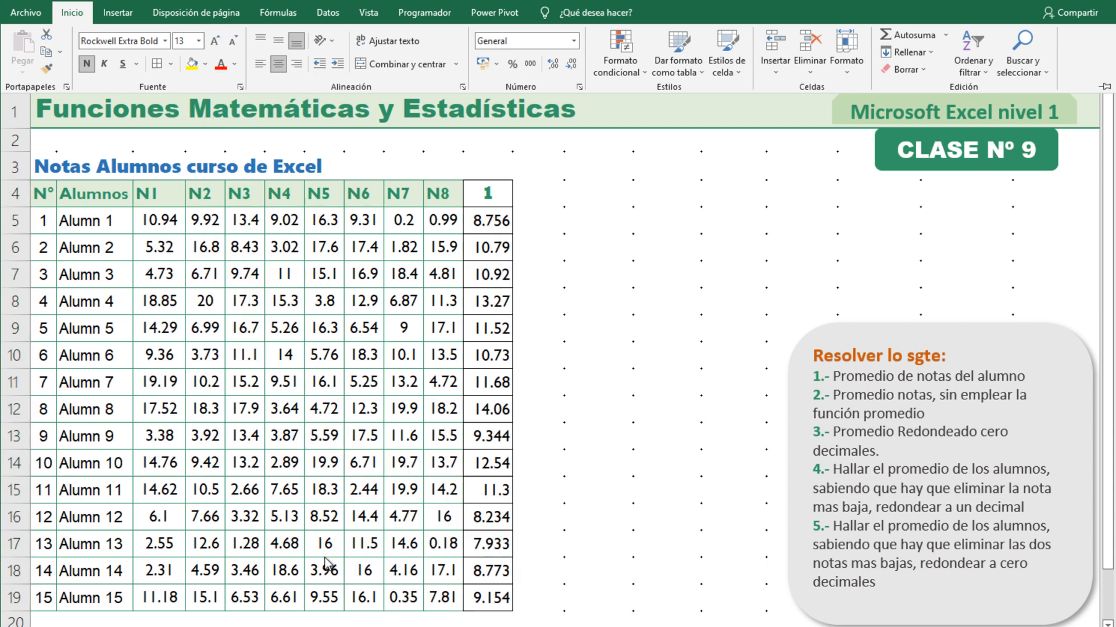
left_click(77, 19)
left_click(454, 412)
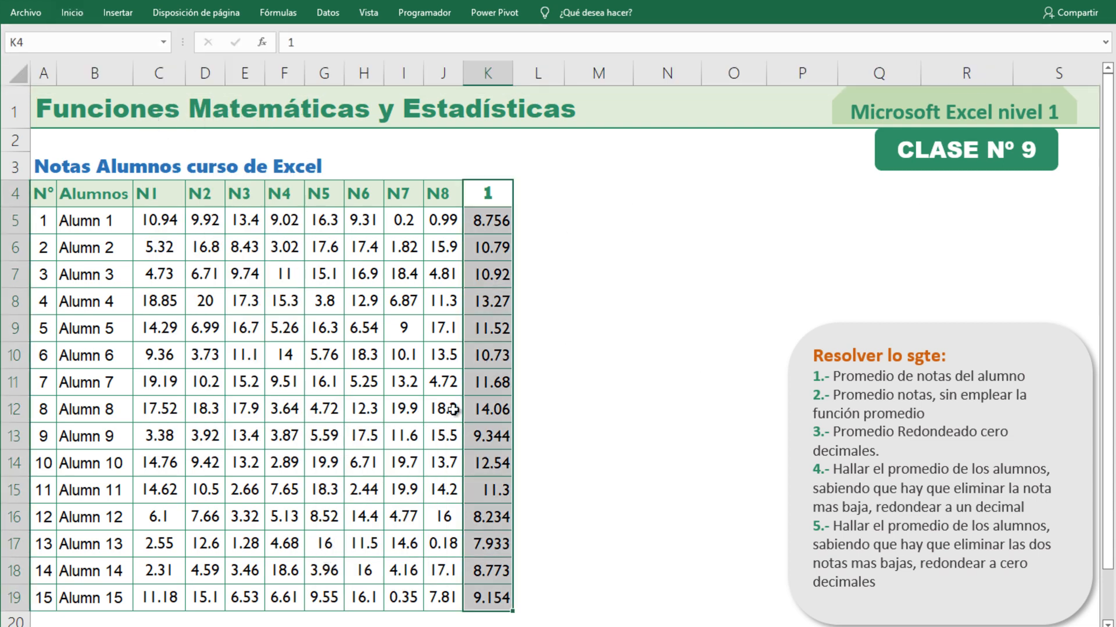
left_click(364, 382)
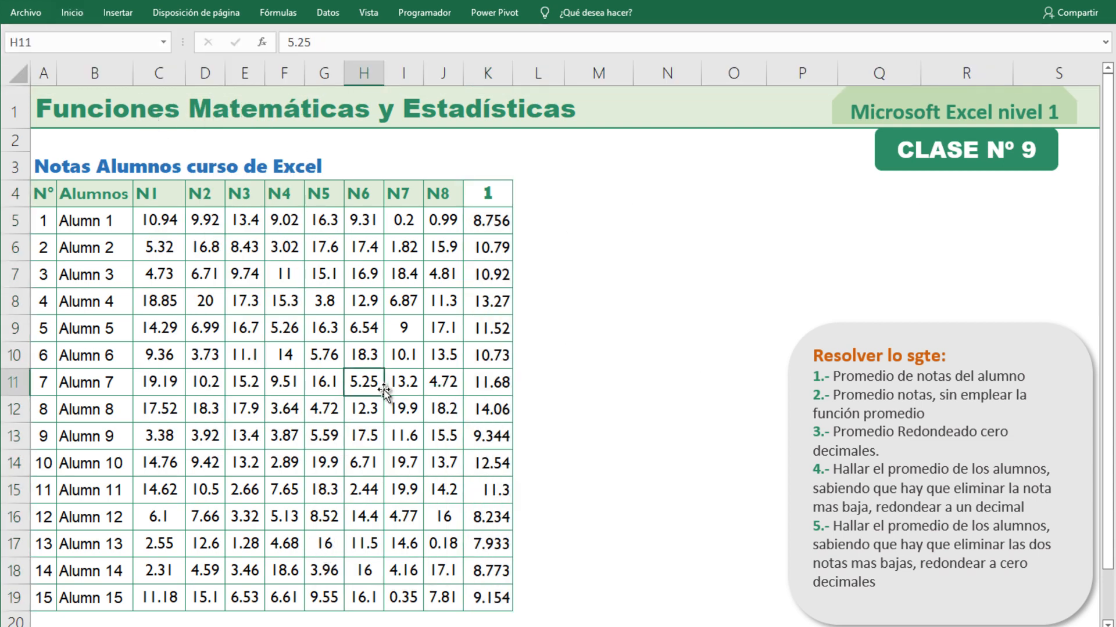
Extend the heading from K4 into L4 as a number series to give the next column the heading 2.
left_click(509, 198)
left_click_drag(514, 205, 540, 219)
left_click(587, 279)
left_click(506, 203)
left_click(540, 221)
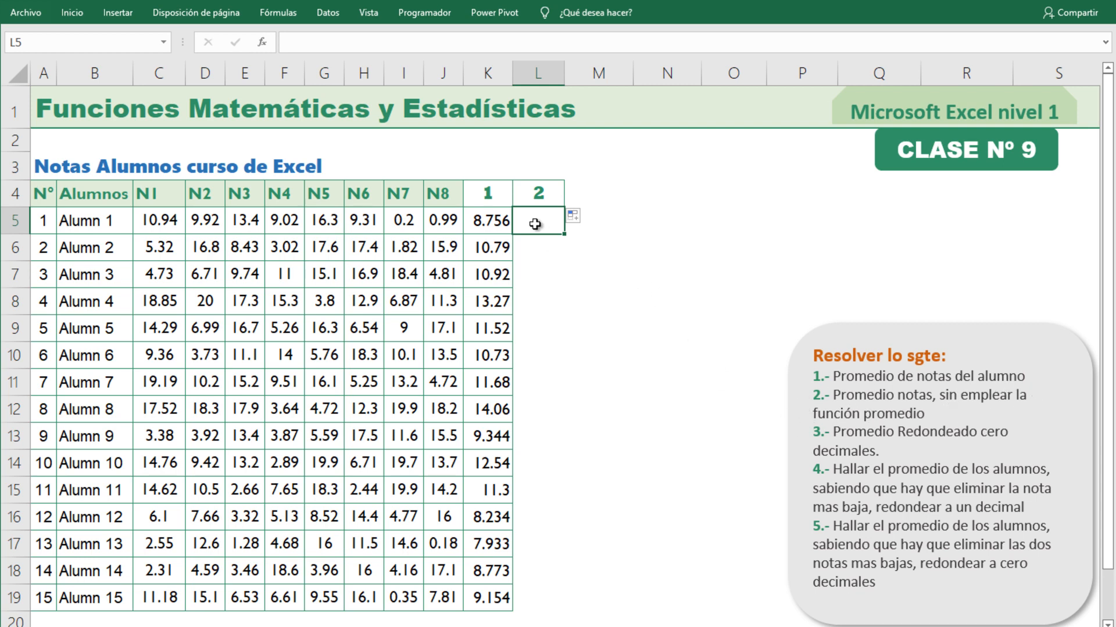
left_click(492, 219)
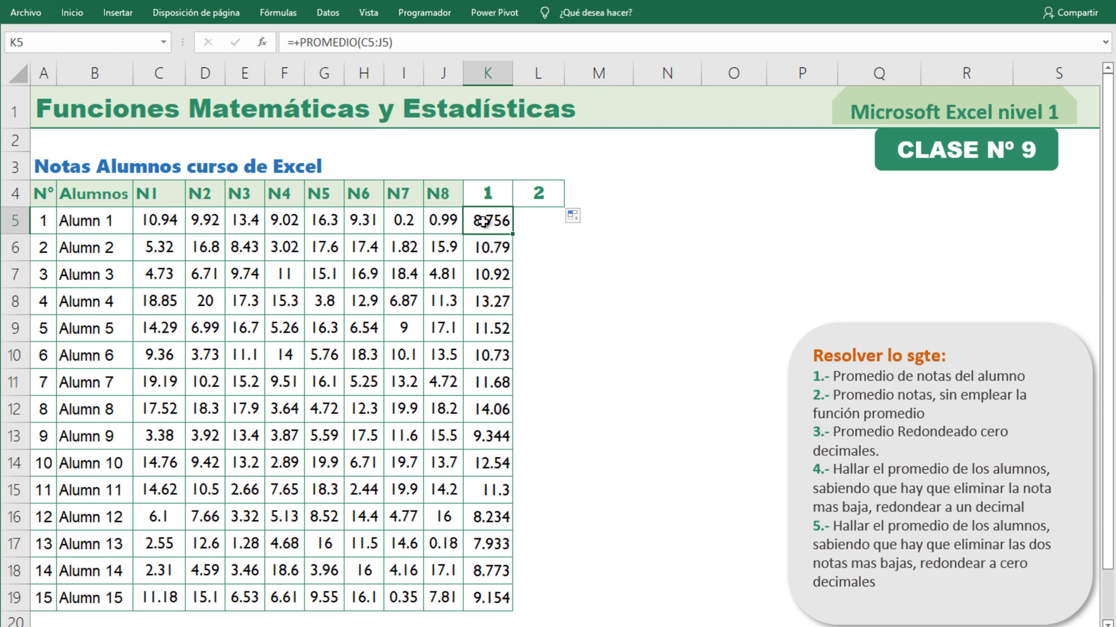
Review the first student's average formula in K5, highlighting its PROMEDIO function name, and leave it as it is.
left_click(544, 221)
left_click(495, 220)
double_click(488, 224)
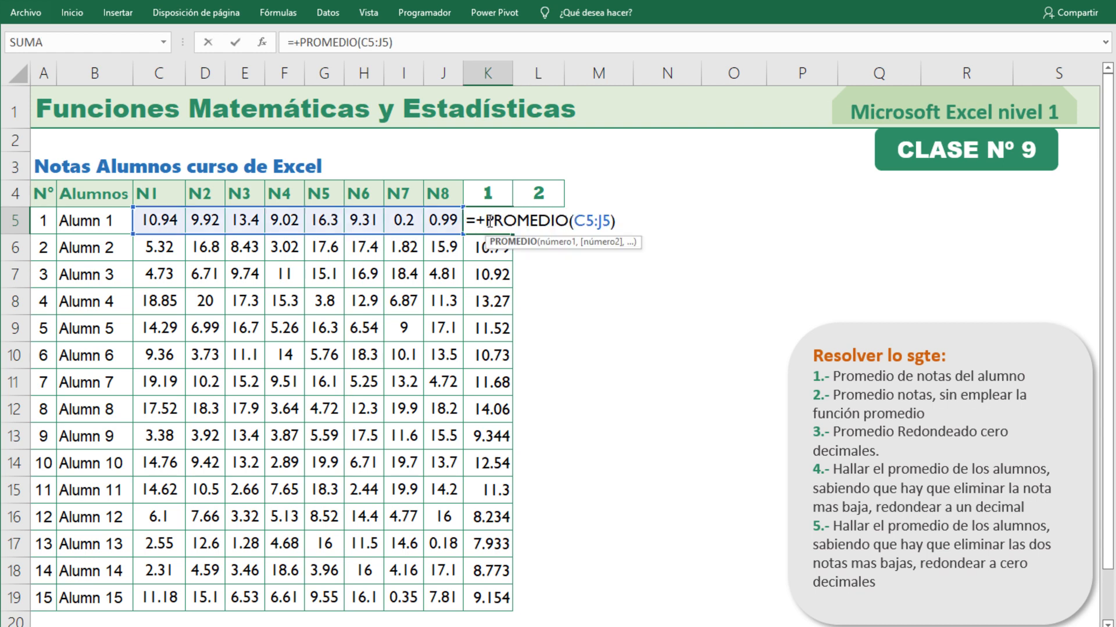
left_click_drag(487, 220, 569, 221)
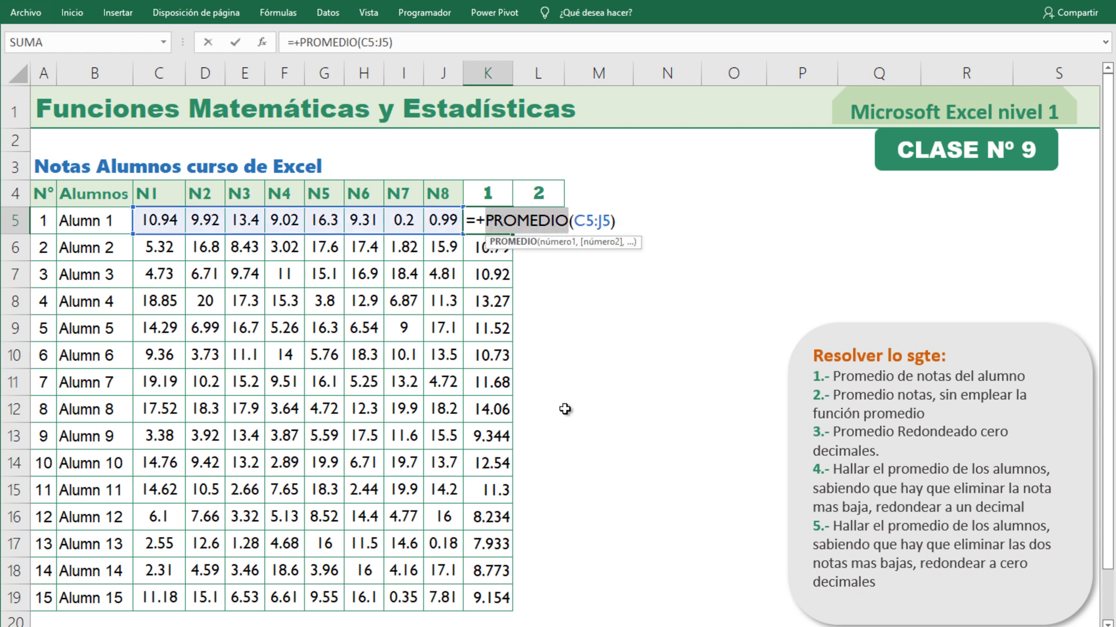
key("Escape")
left_click(623, 326)
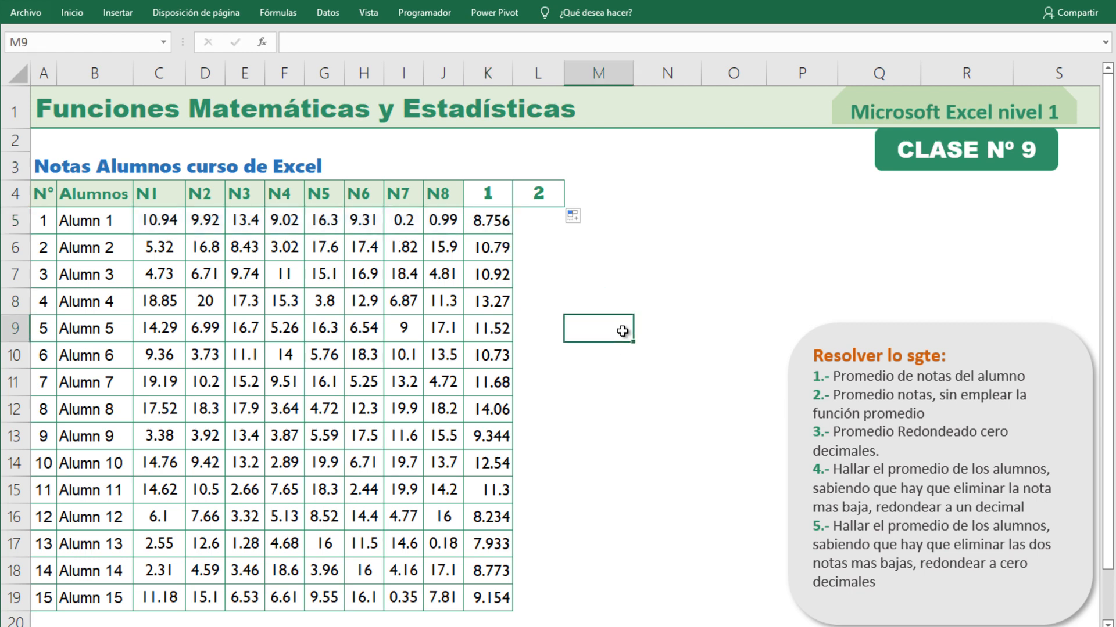
Enter a formula in L5 averaging the first student's grades without PROMEDIO: SUMA(C5:J5)/8.
left_click(548, 220)
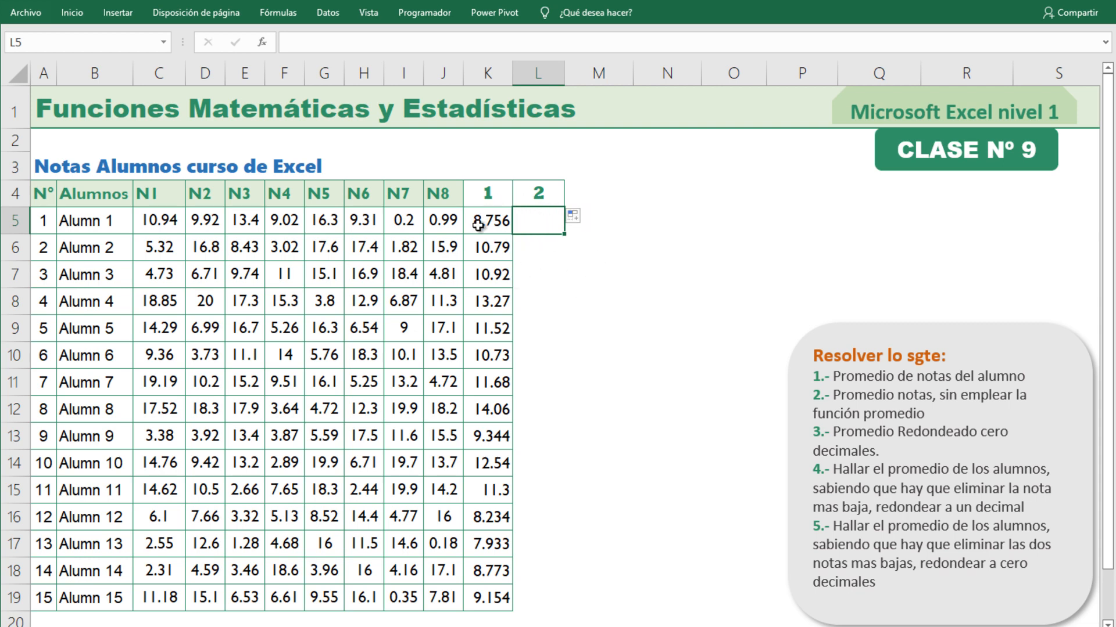
type("+")
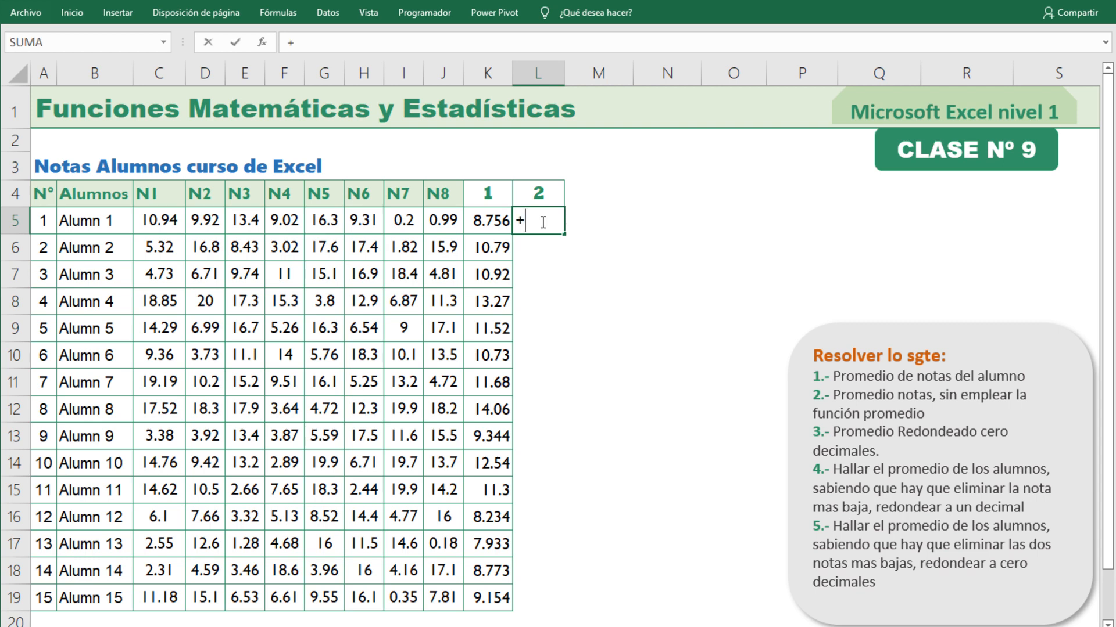
type("su")
key("Tab")
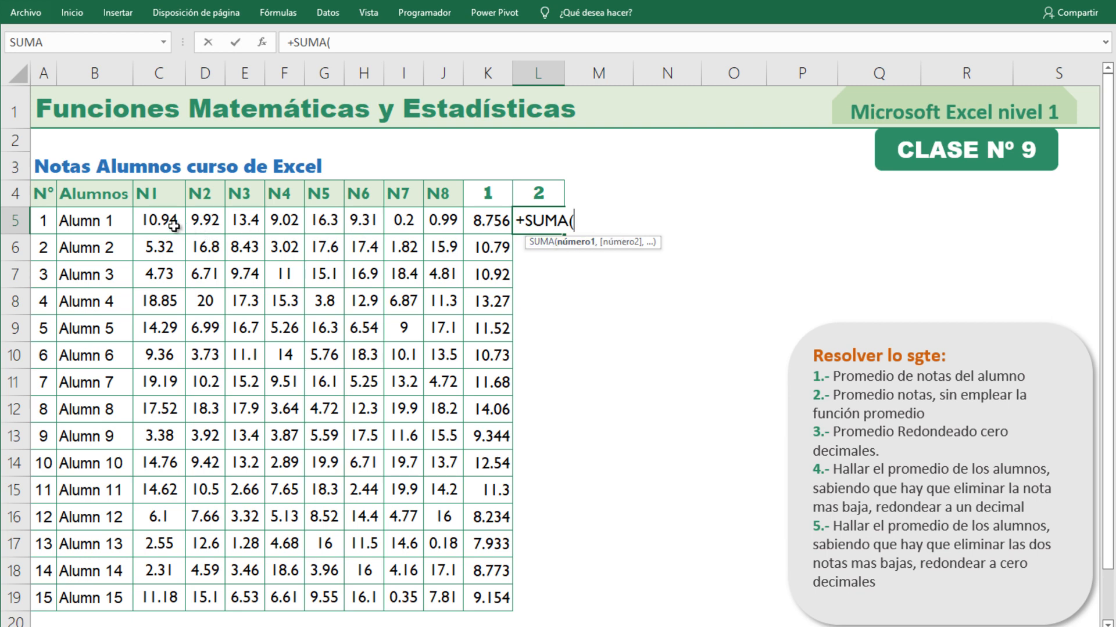
left_click_drag(158, 219, 443, 220)
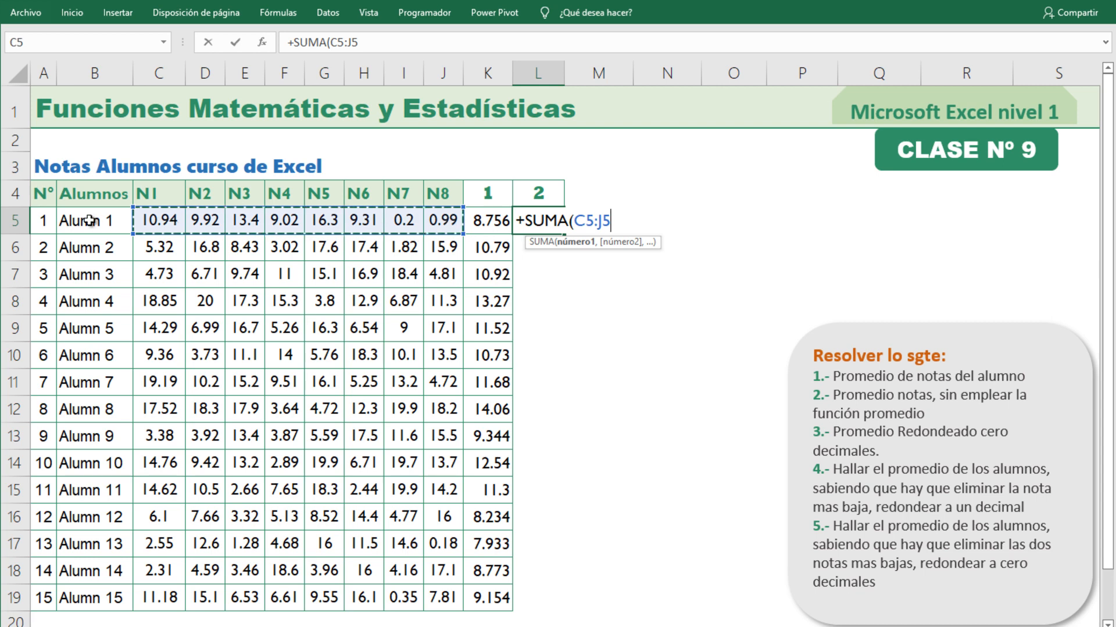
type(")/8")
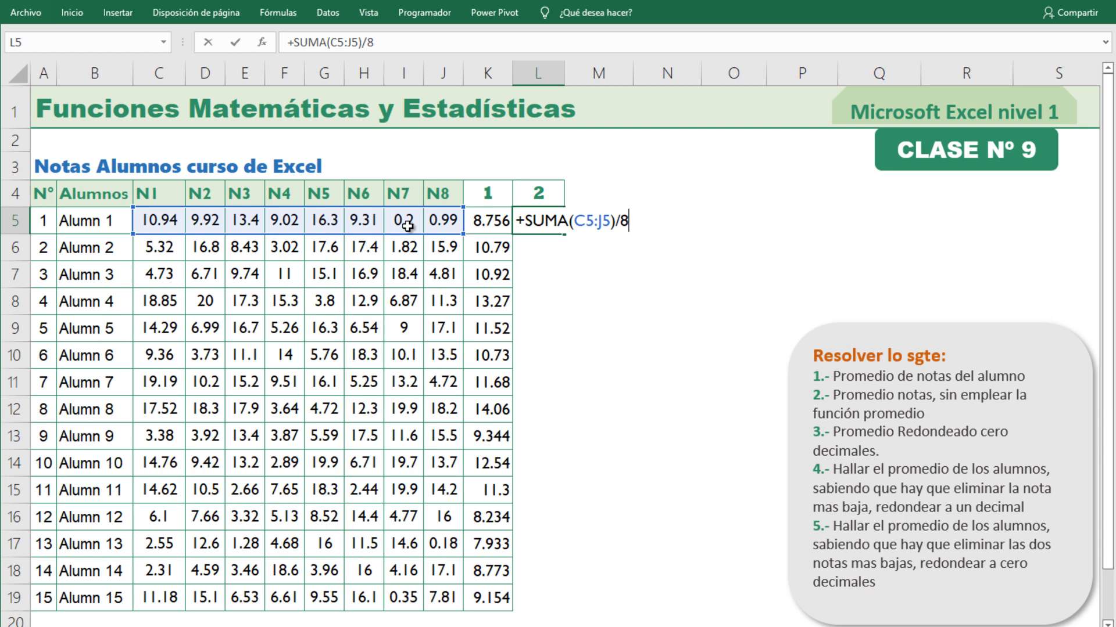
key("Return")
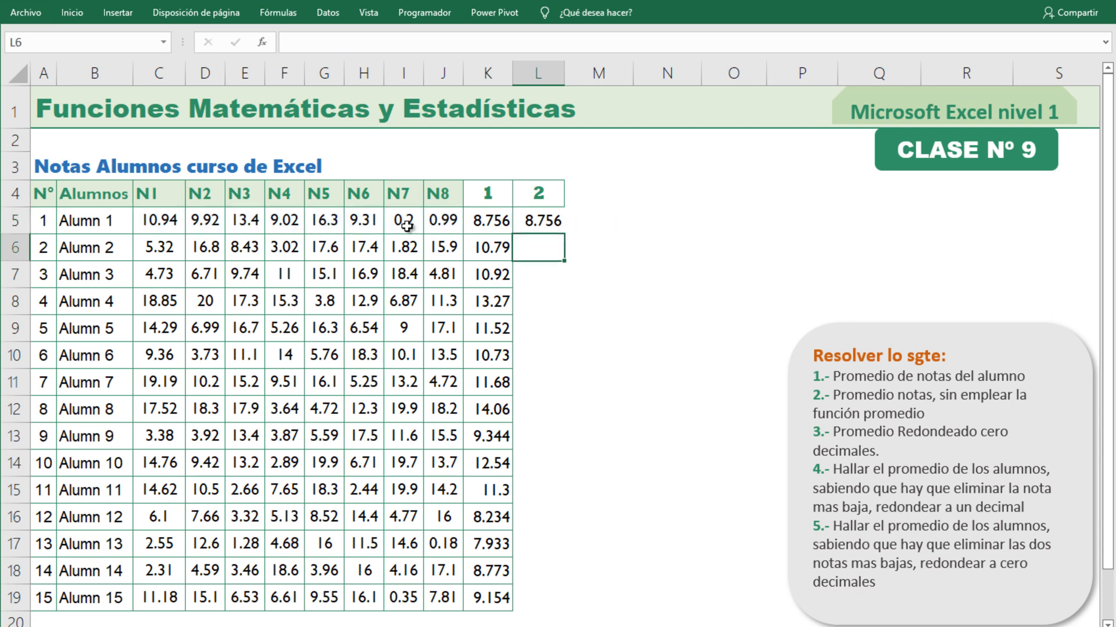
Fill the SUMA average formula from L5 down to L19 for all students and apply borders to the filled cells.
left_click(498, 222)
left_click(546, 223)
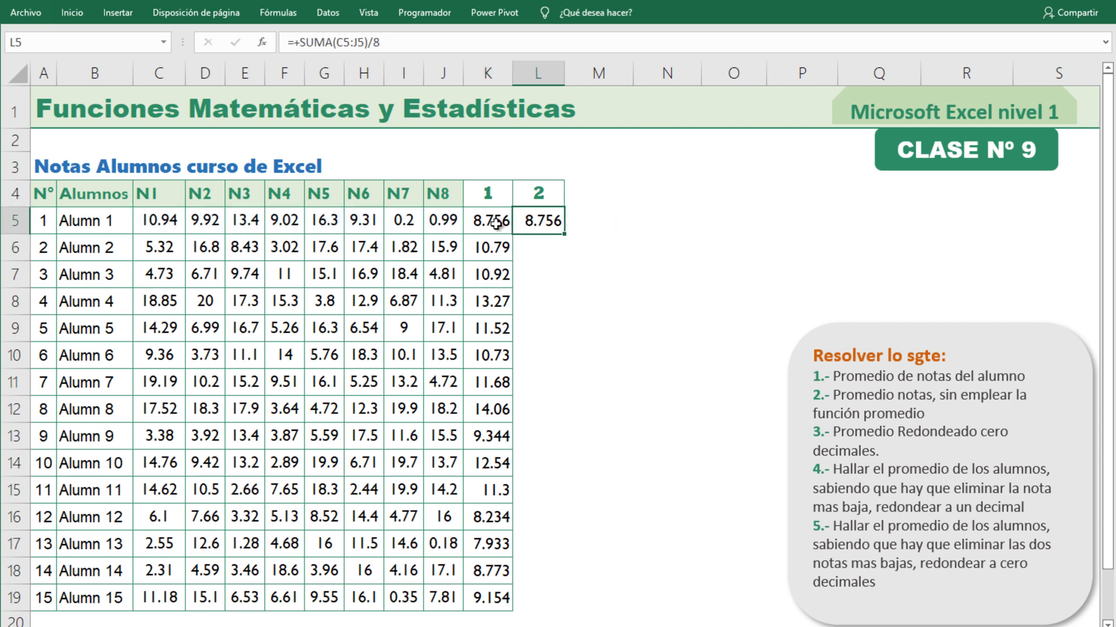
key("Left")
left_click(546, 222)
double_click(563, 235)
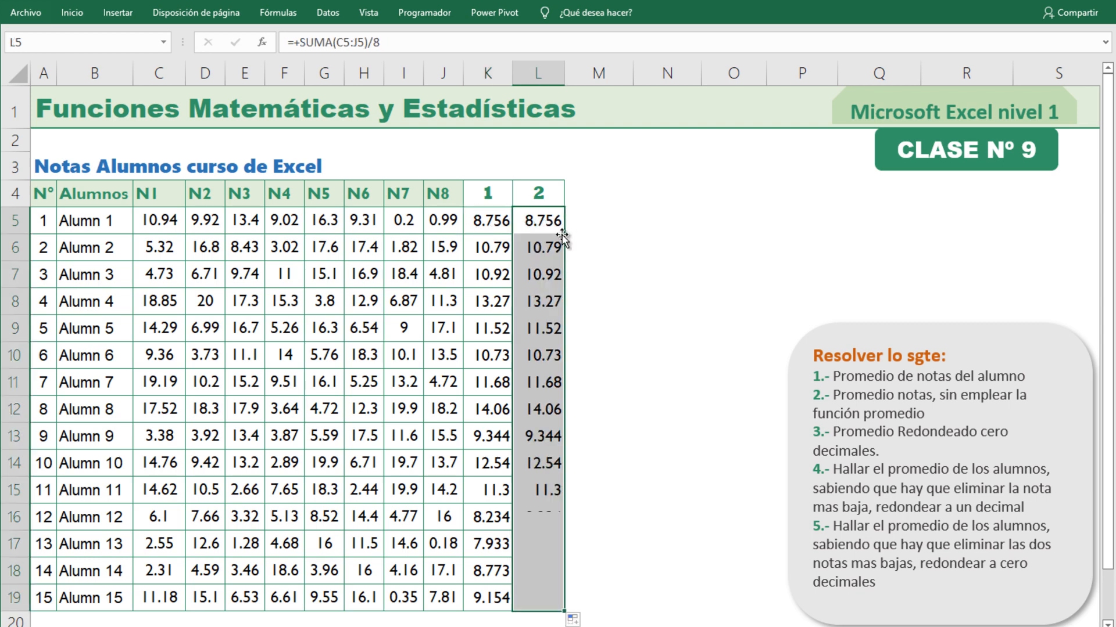
left_click(79, 17)
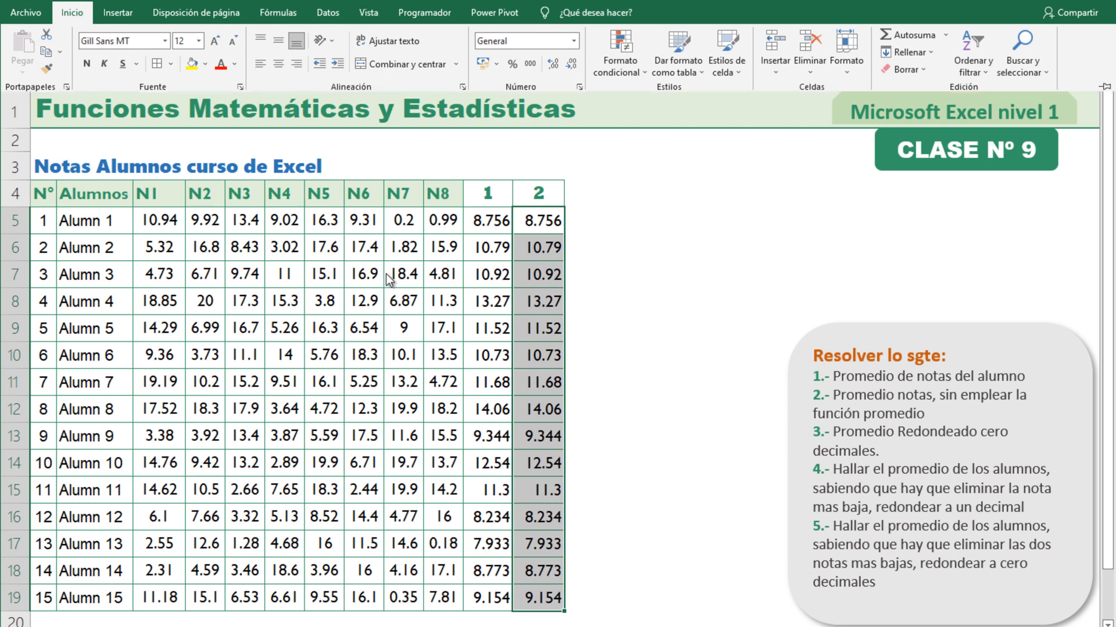
left_click(489, 328)
Extend the number series in K4:L4 into M4 to give the next column the heading 3.
left_click_drag(487, 198, 525, 198)
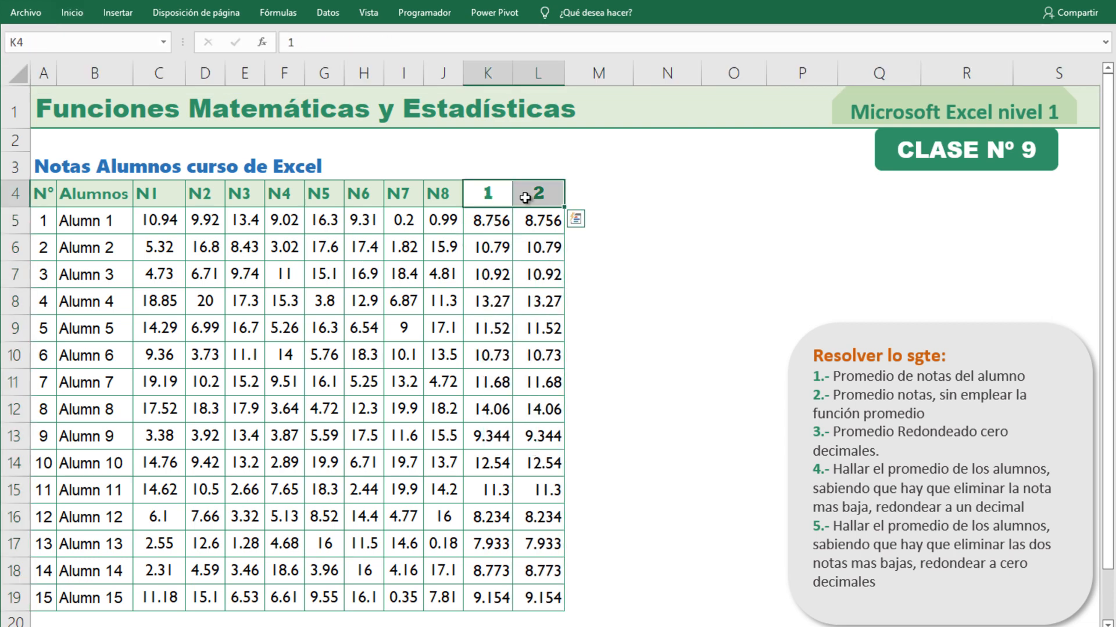
left_click(537, 276)
left_click(488, 226)
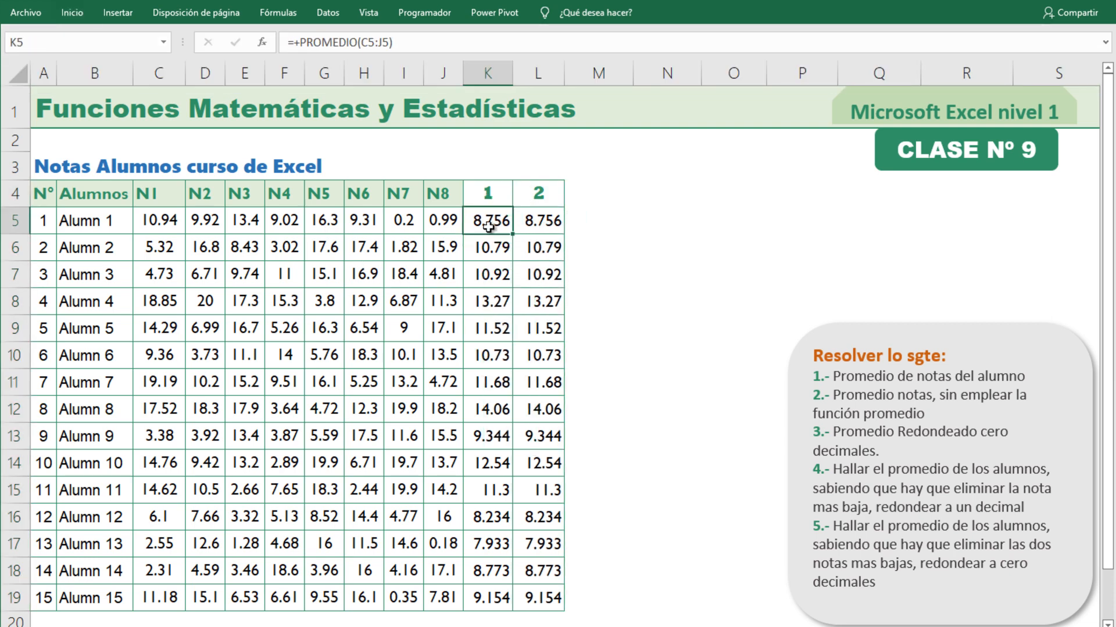
left_click(525, 230)
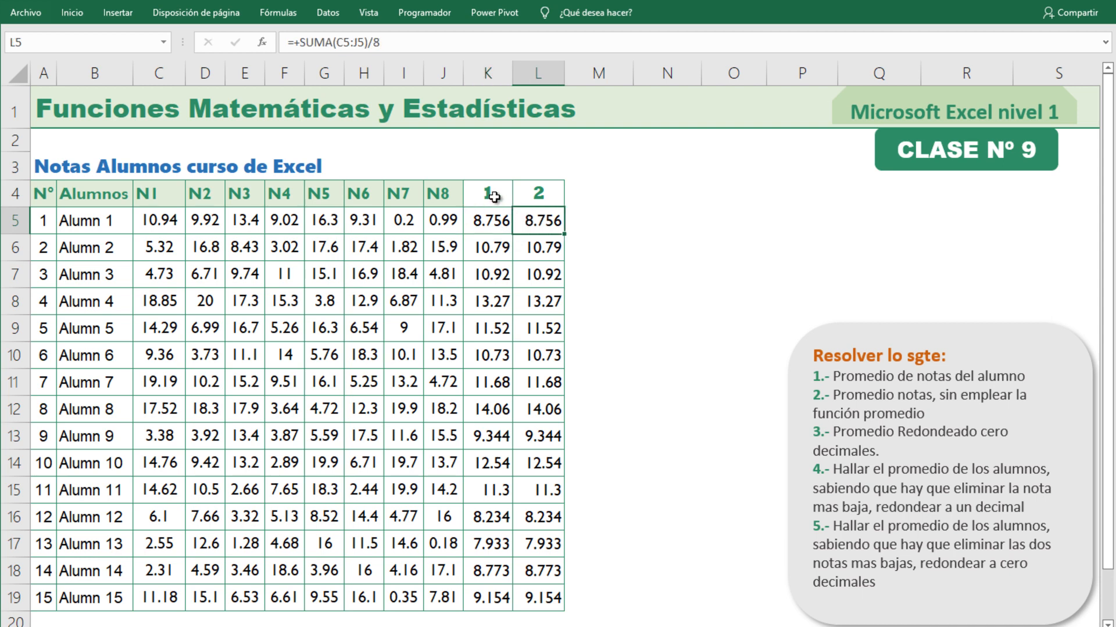
left_click_drag(495, 197, 624, 210)
left_click(713, 404)
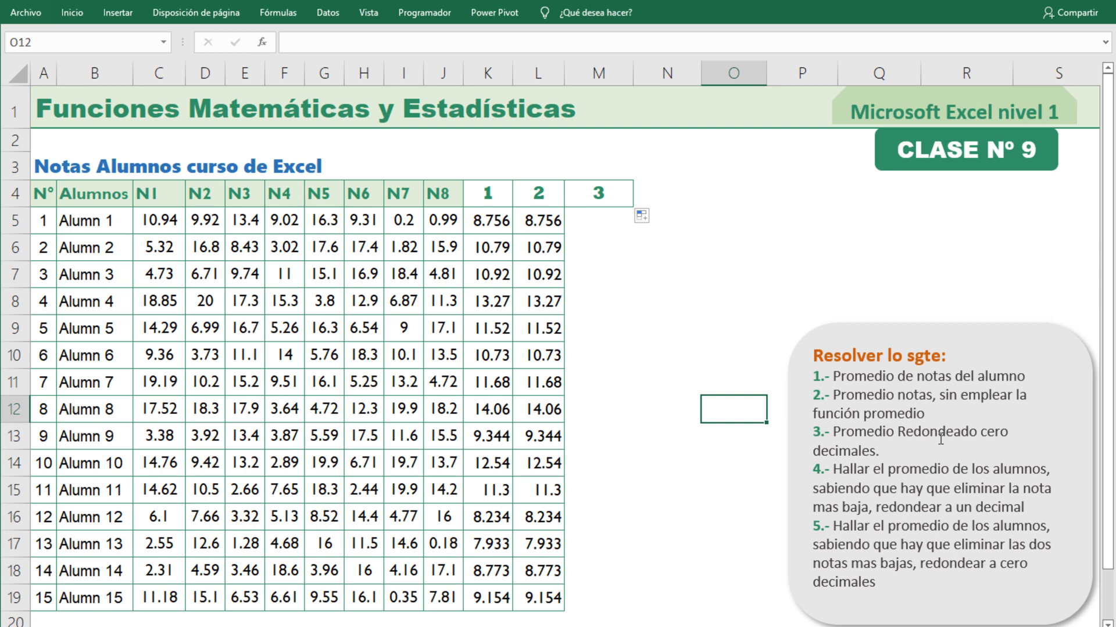
Enter the PROMEDIO formula with the range C5:J5 in M5 and compare it with the first student's averages in K5 and L5.
left_click(609, 222)
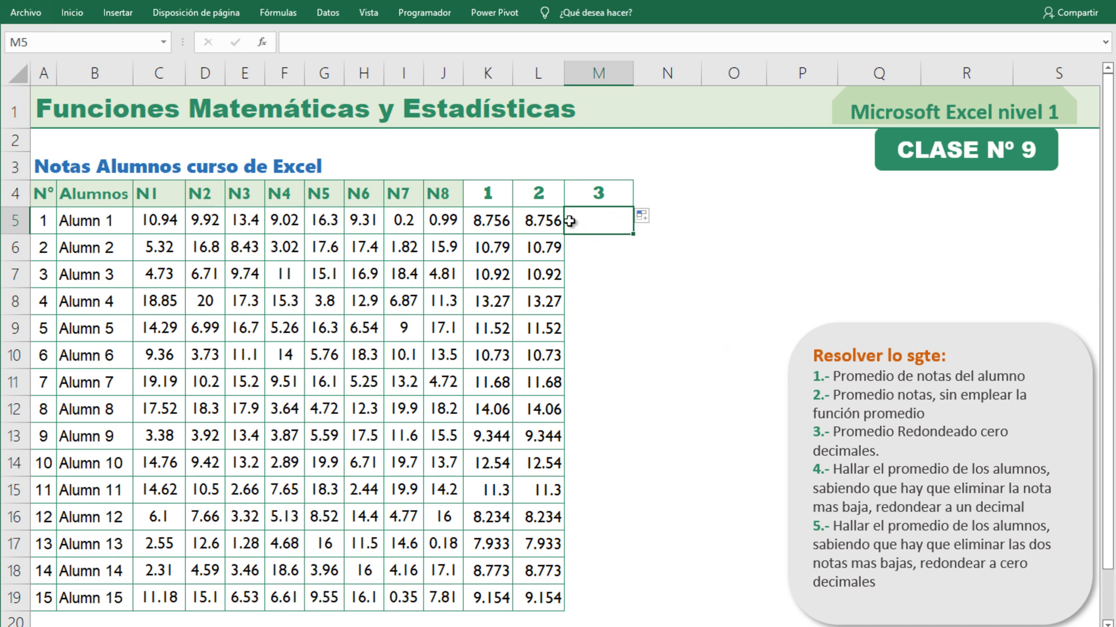
left_click(532, 221)
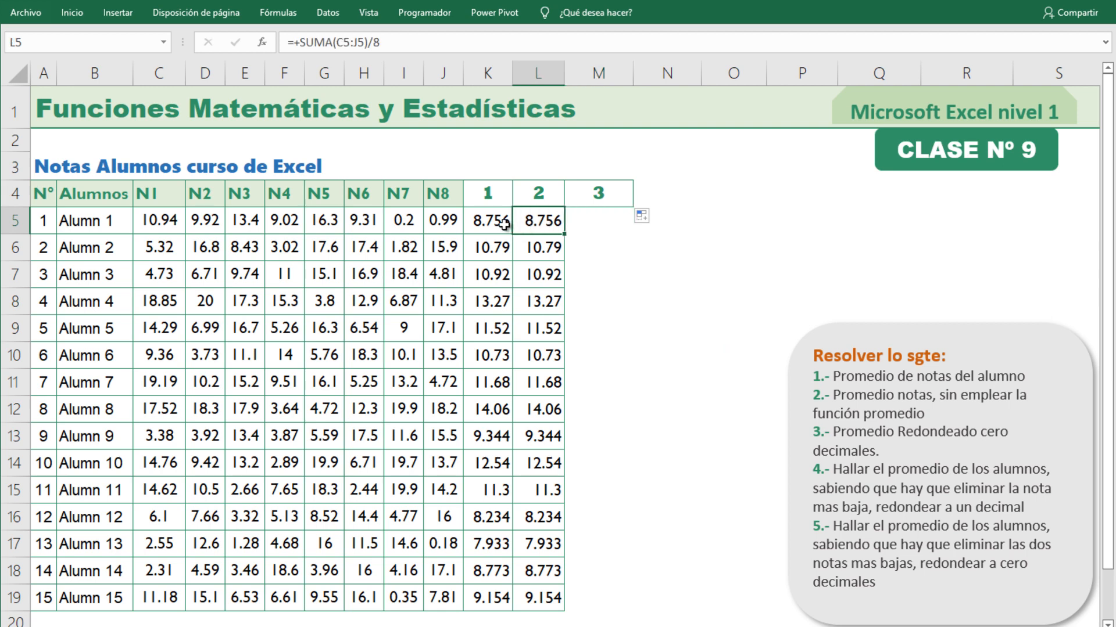
left_click(607, 223)
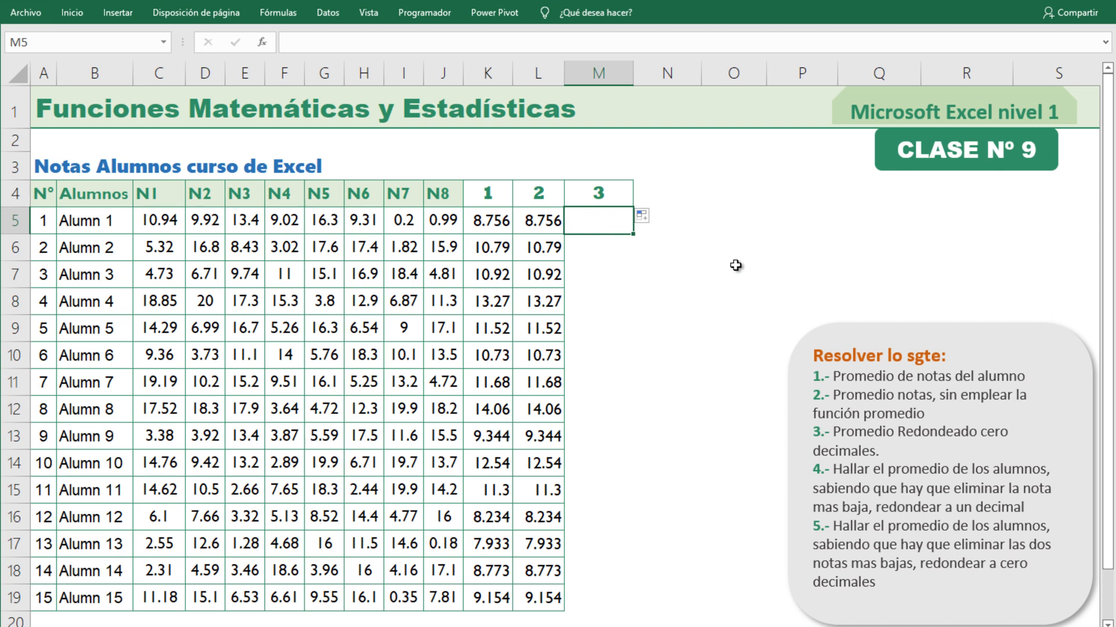
type("+")
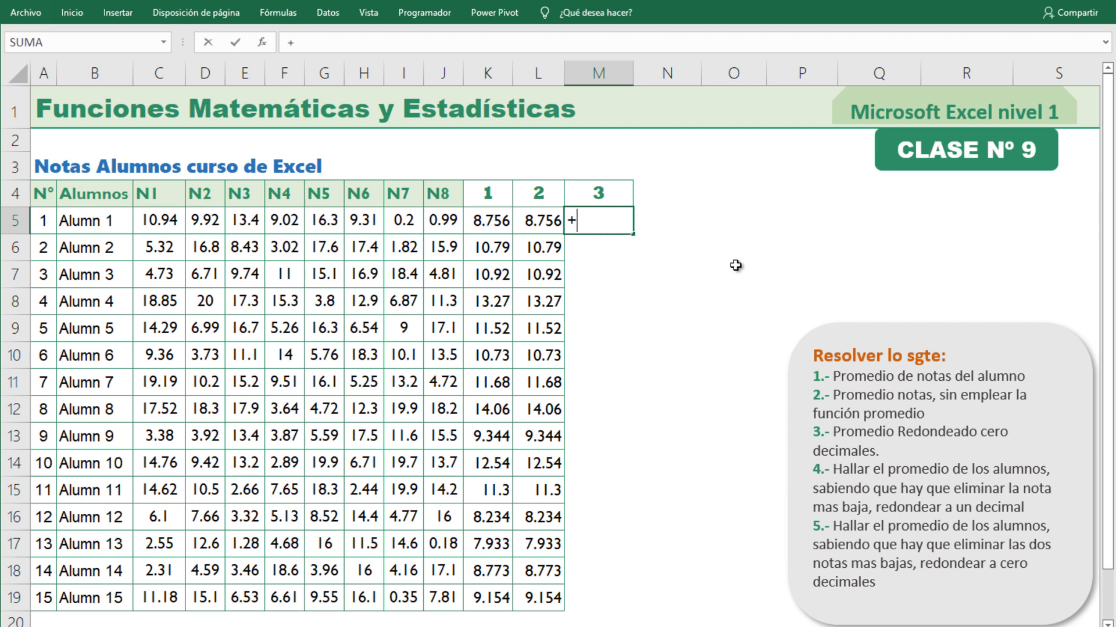
type("prom")
key("Tab")
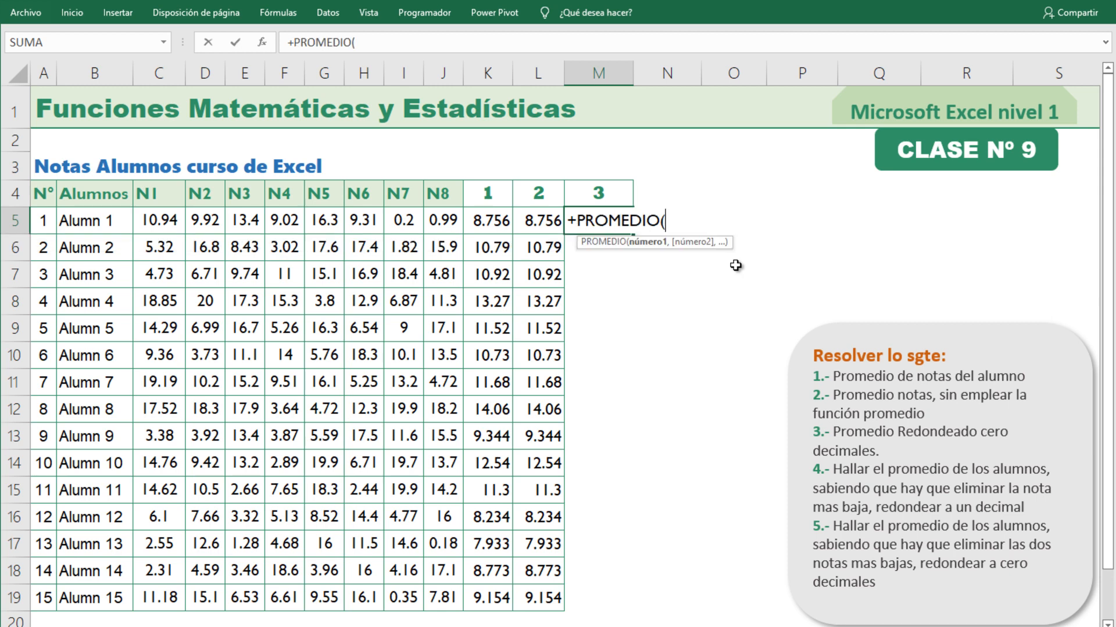
left_click_drag(167, 221, 434, 222)
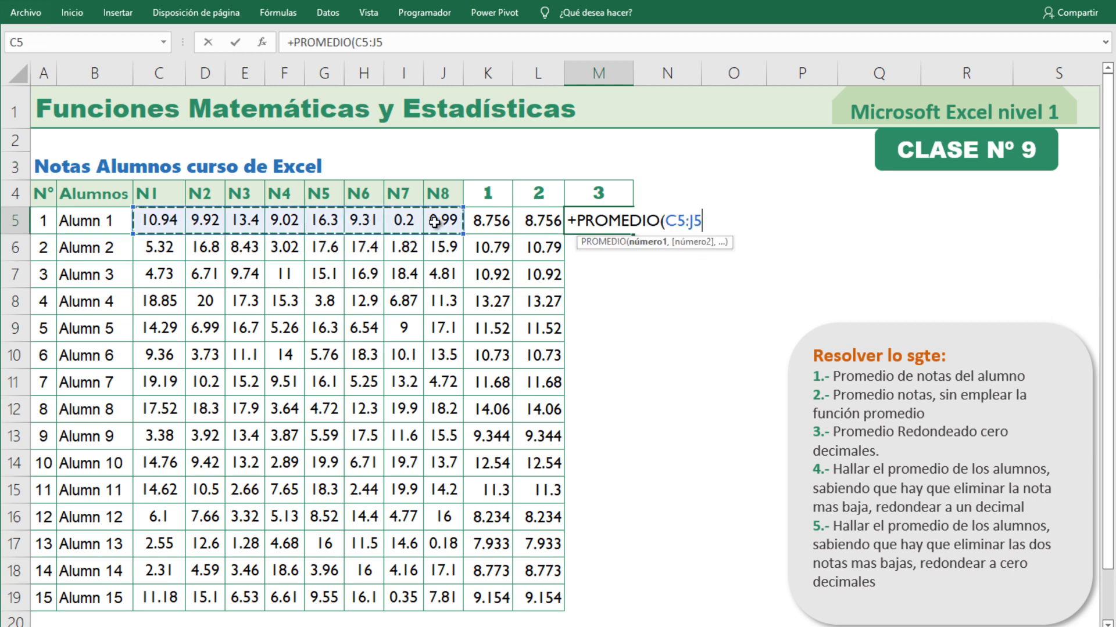
key("Return")
left_click(577, 221)
left_click(516, 220)
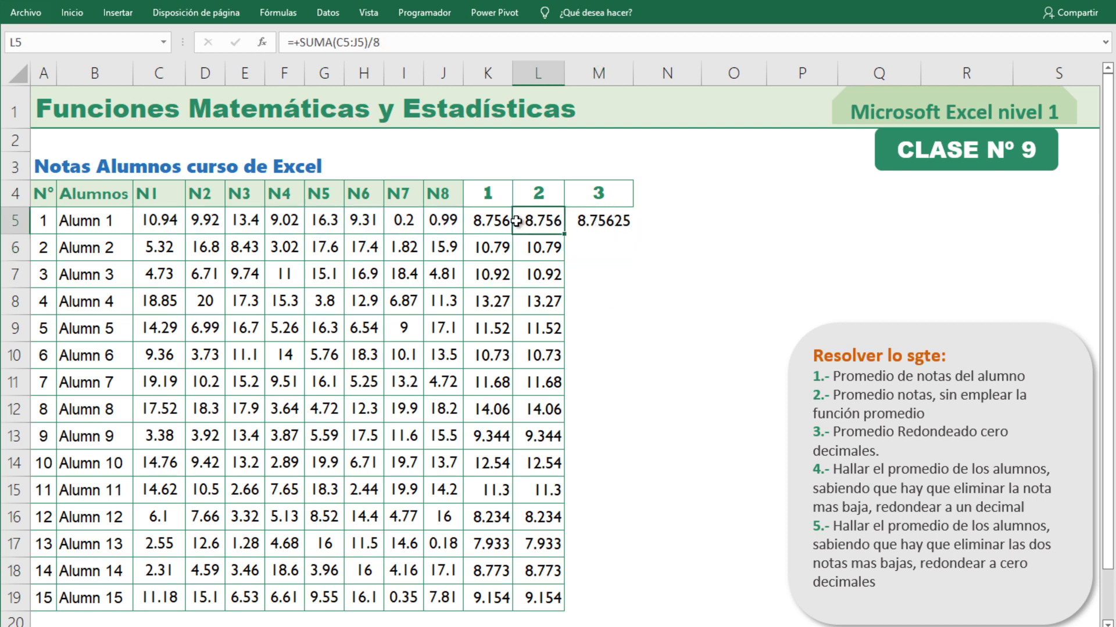
left_click(498, 222)
left_click(587, 222)
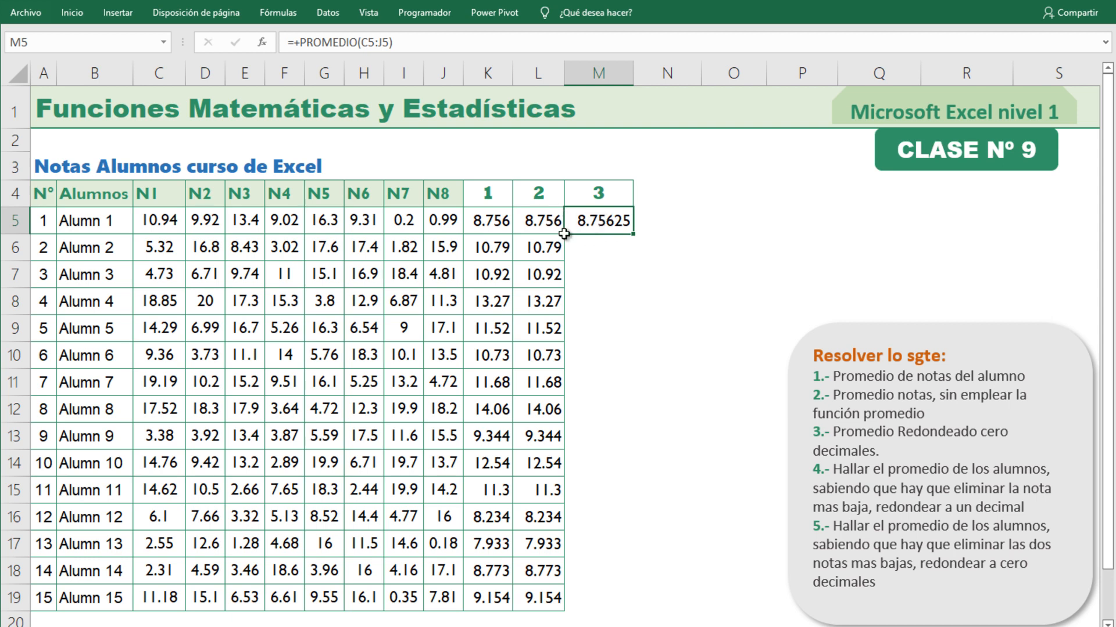
Wrap the average in M5 in REDONDEAR with 0 decimals, giving REDONDEAR(PROMEDIO(C5:J5),0).
double_click(602, 222)
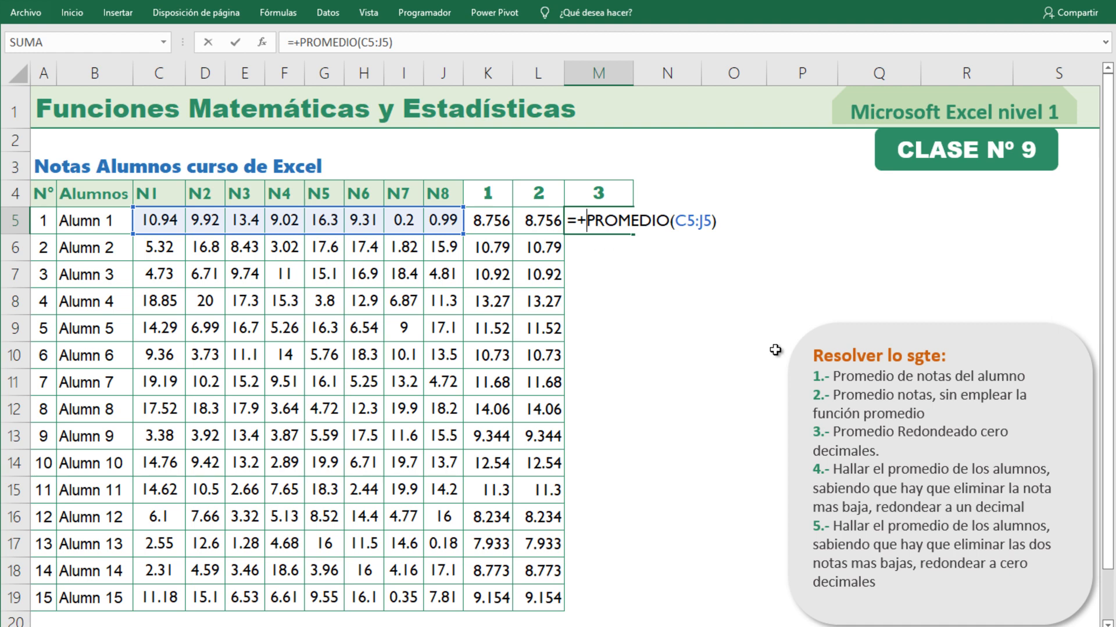
type("redon")
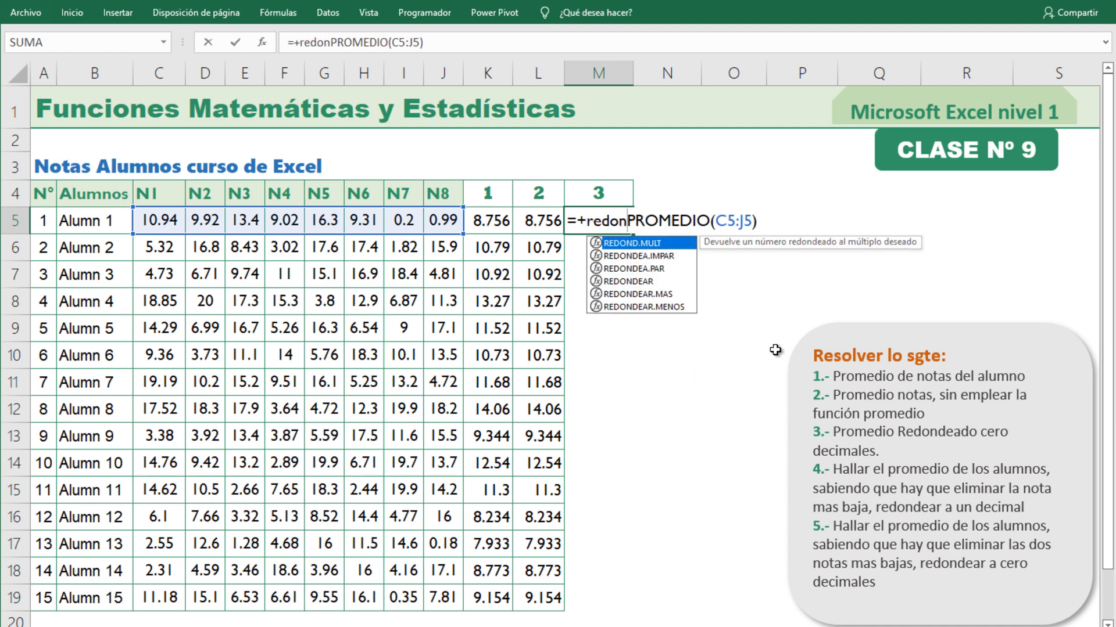
key("Down")
key("Down")
key("Down")
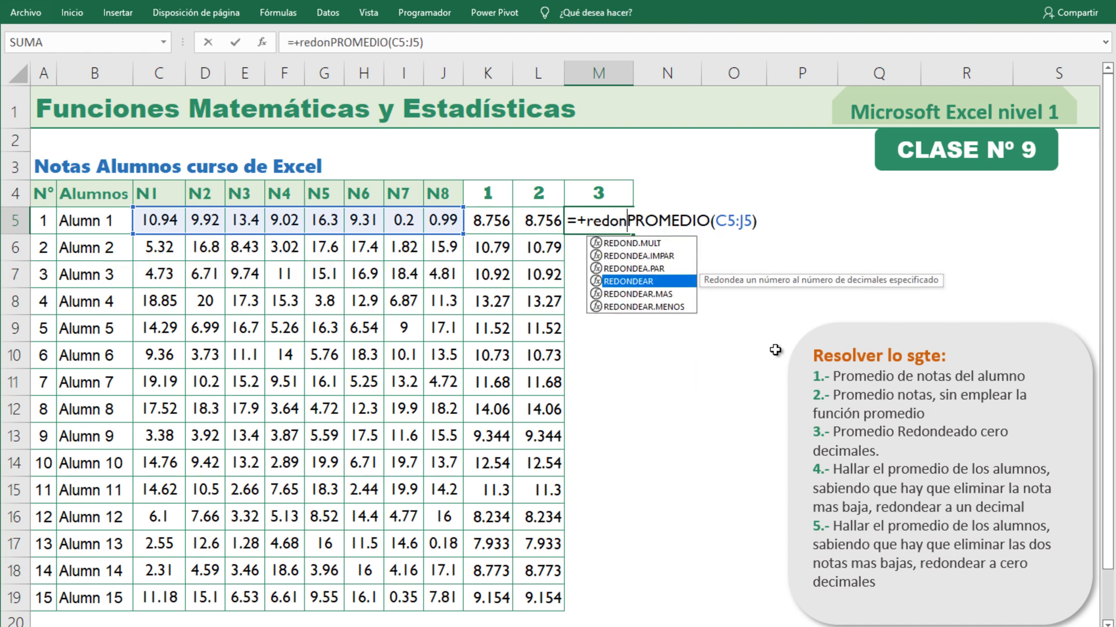
key("Tab")
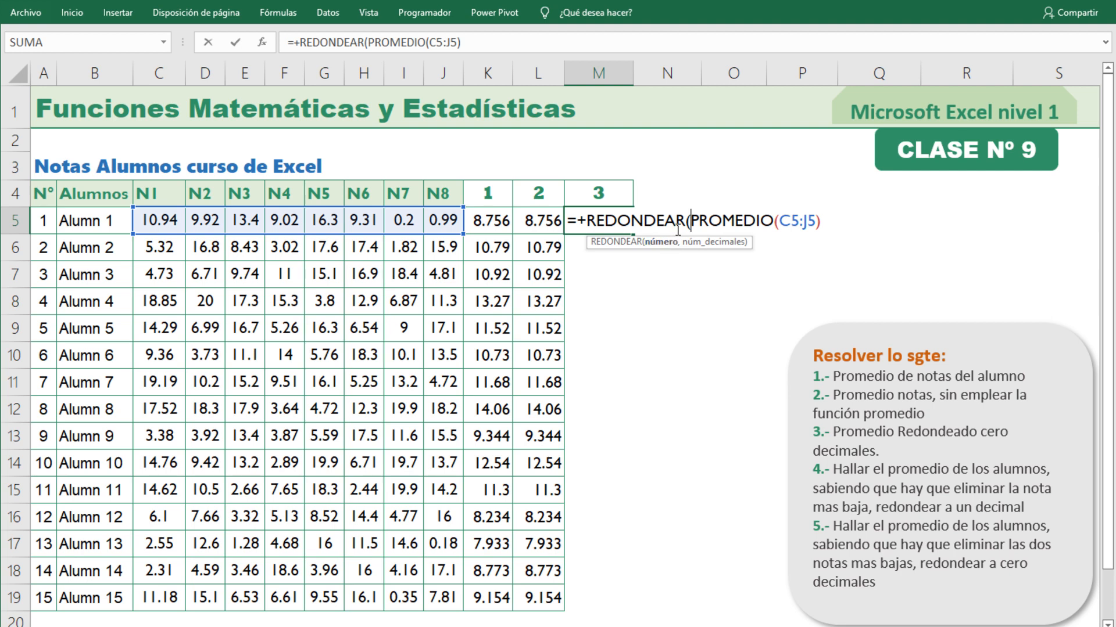
left_click_drag(692, 220, 825, 222)
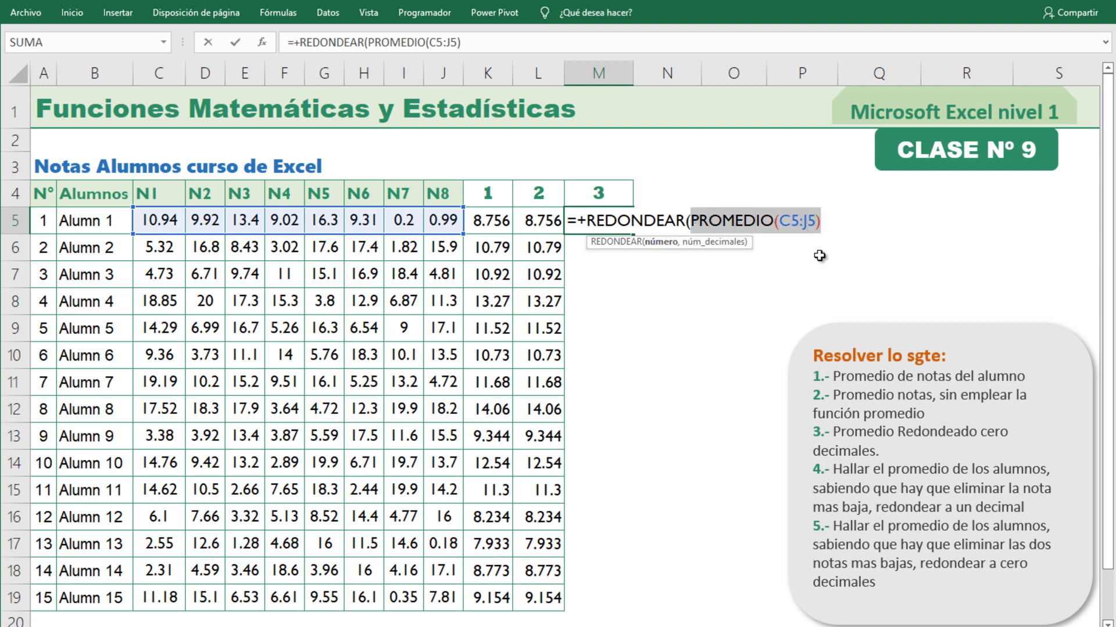
left_click(831, 221)
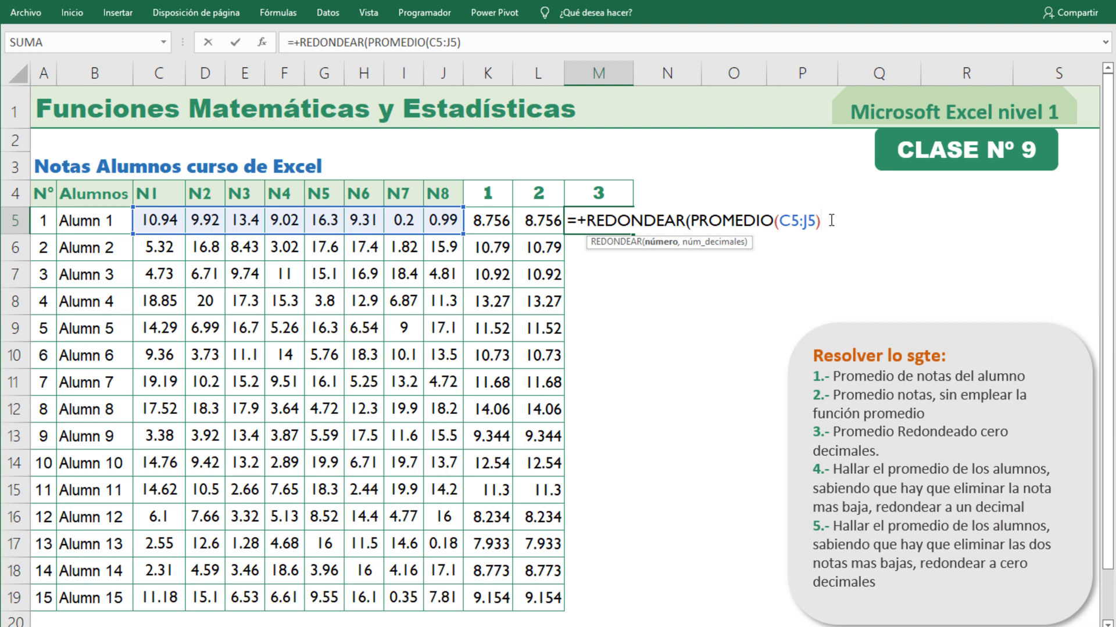
type(",0")
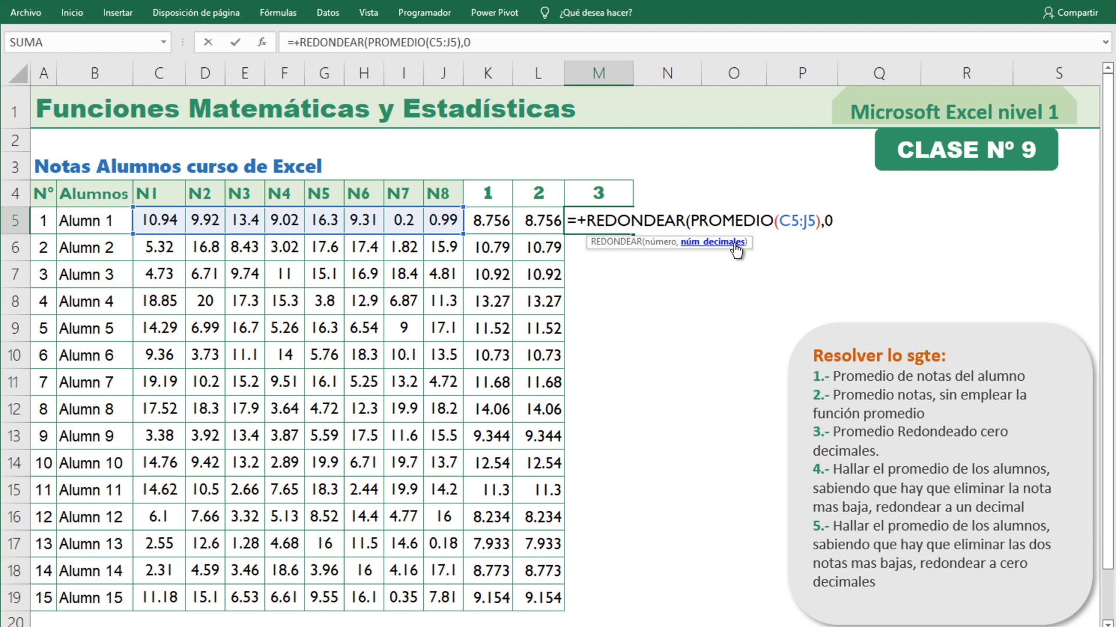
type(")")
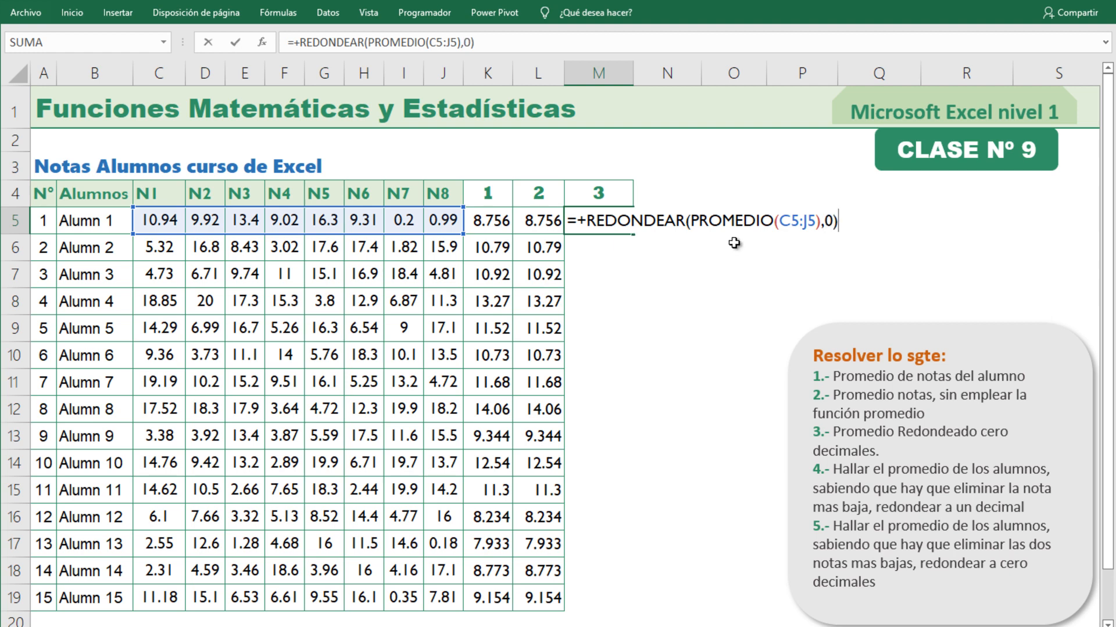
key("Return")
Fill the rounded average formula from M5 down to M19 for all students.
left_click(521, 228)
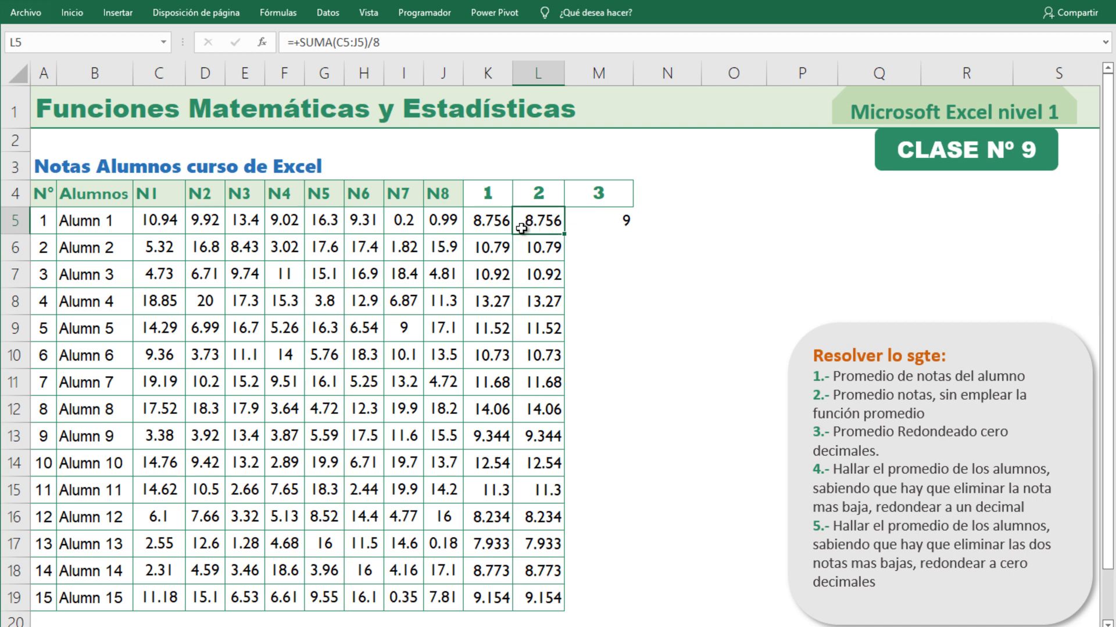
left_click(588, 219)
double_click(633, 234)
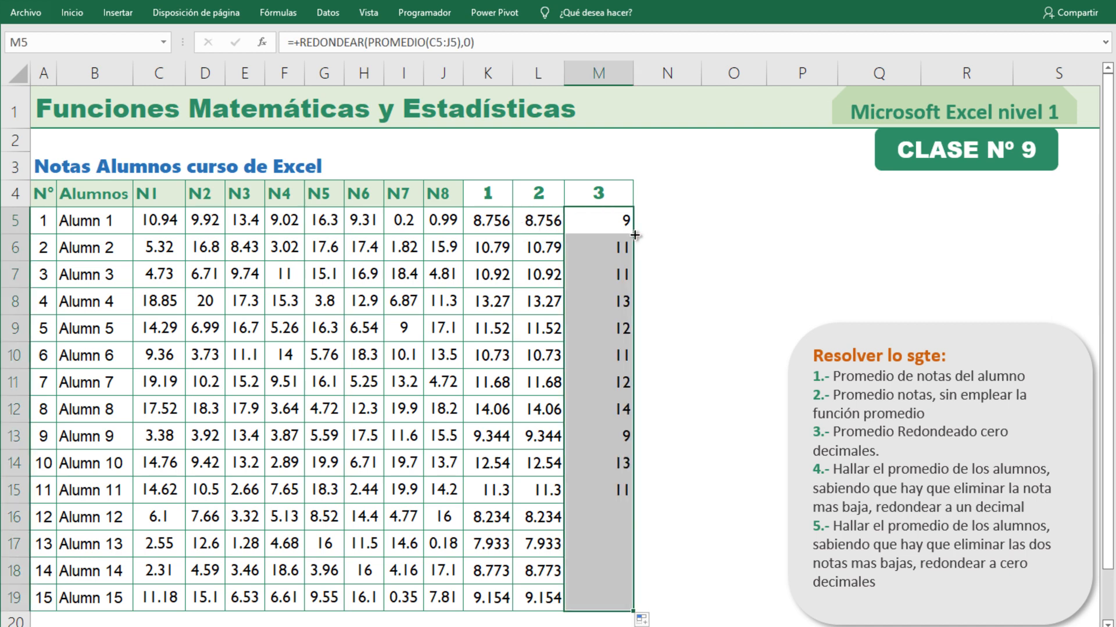
Center the rounded averages in M5:M19 horizontally and vertically, and apply borders to the cells.
left_click(72, 12)
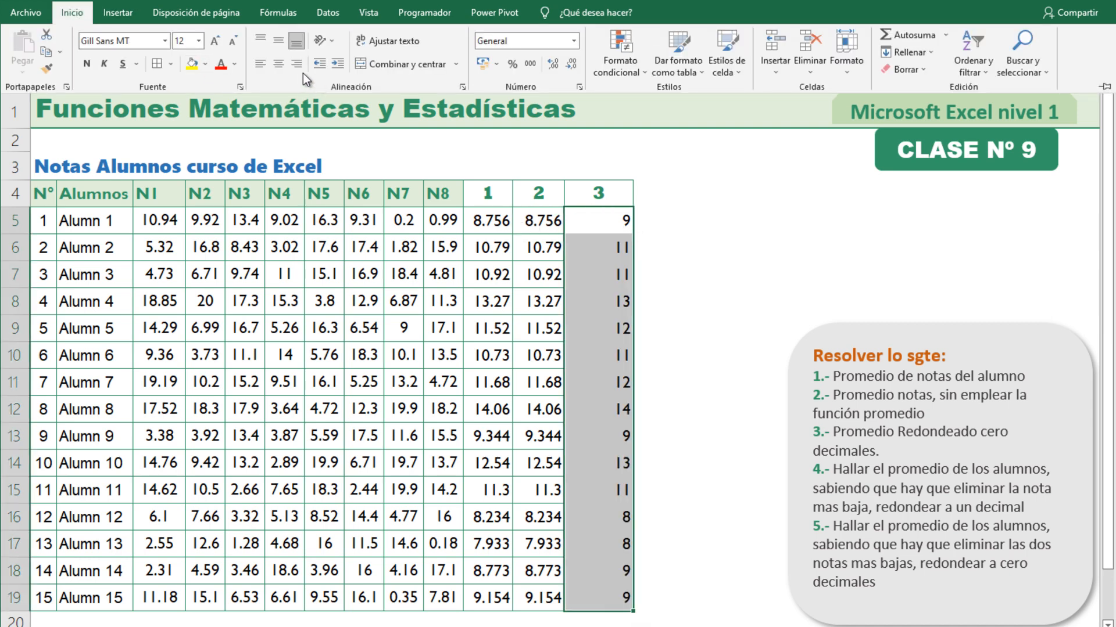
left_click(277, 64)
left_click(280, 42)
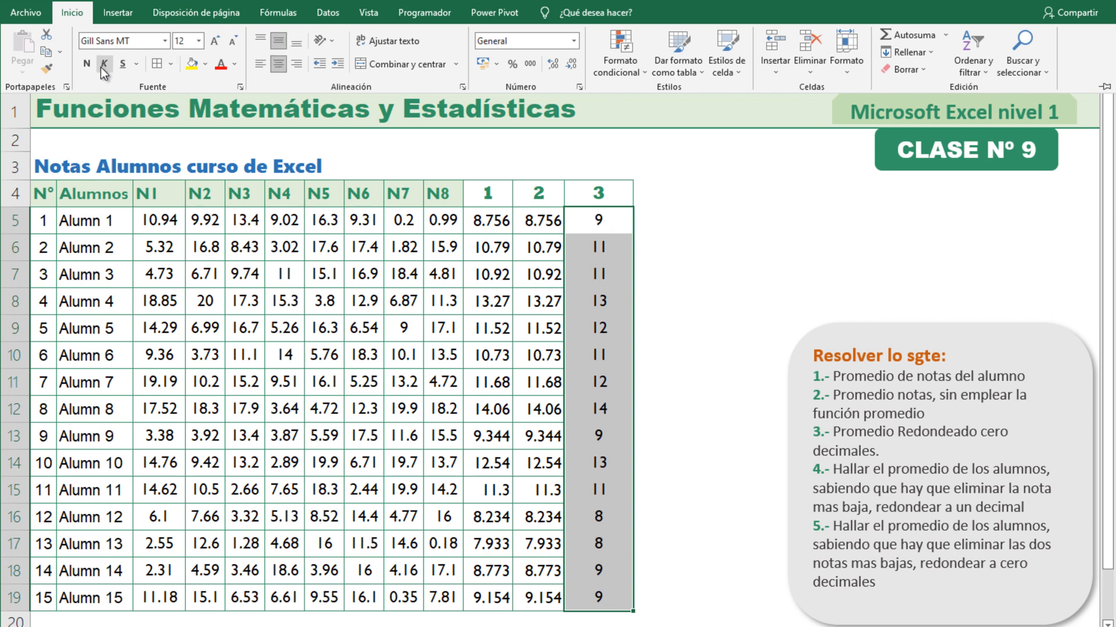
left_click(154, 64)
left_click(675, 249)
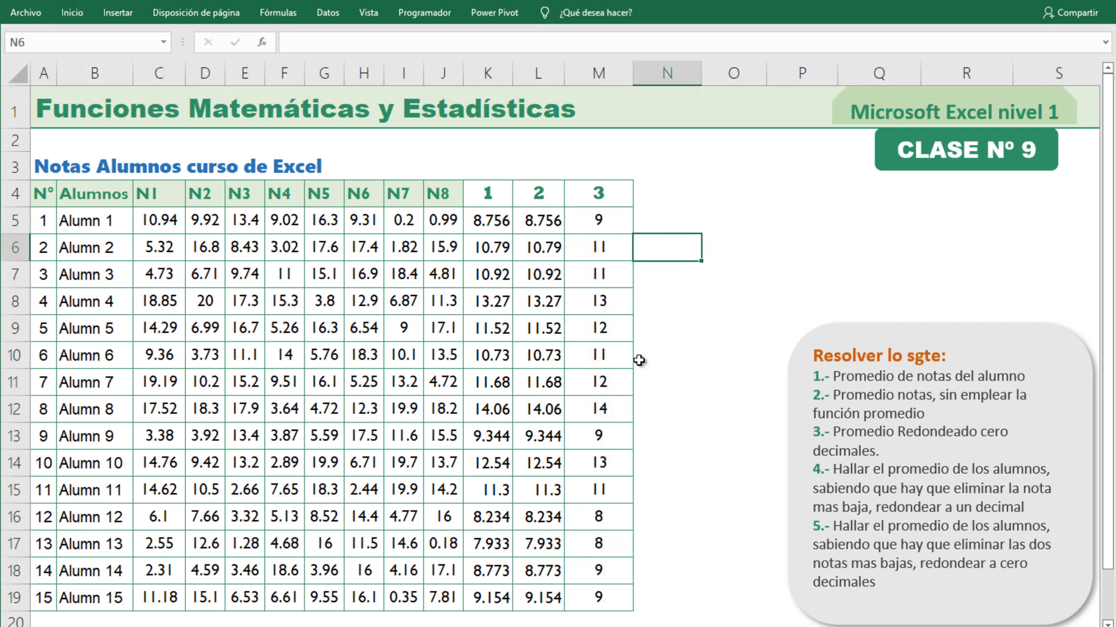
Extend the number series in row 4 into N4 to give the next column the heading 4.
left_click_drag(546, 199, 680, 219)
left_click(677, 222)
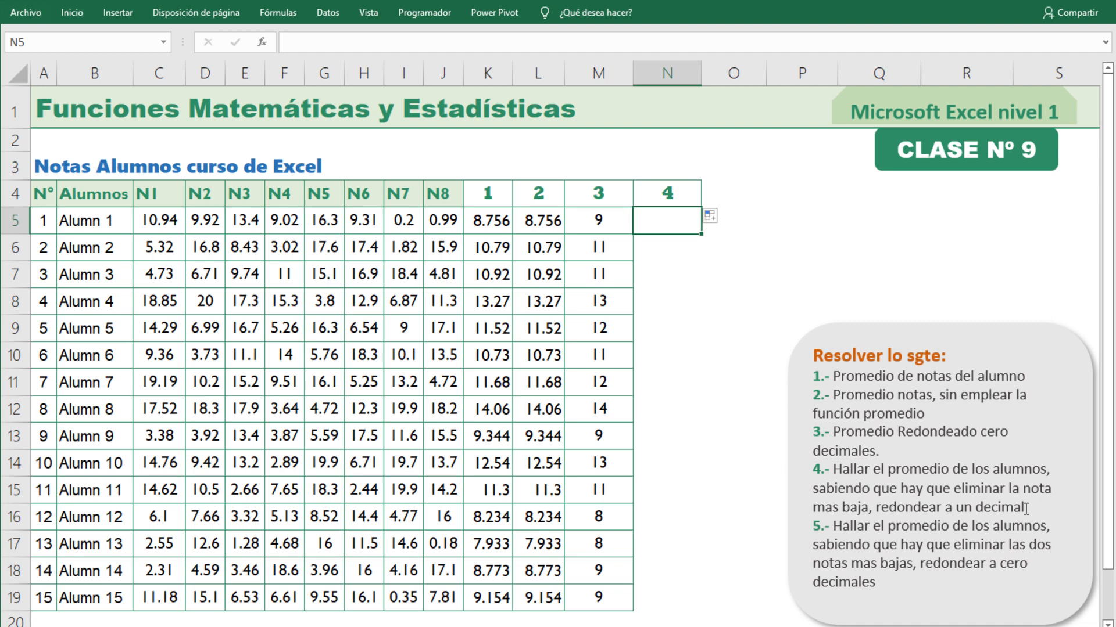
left_click(712, 251)
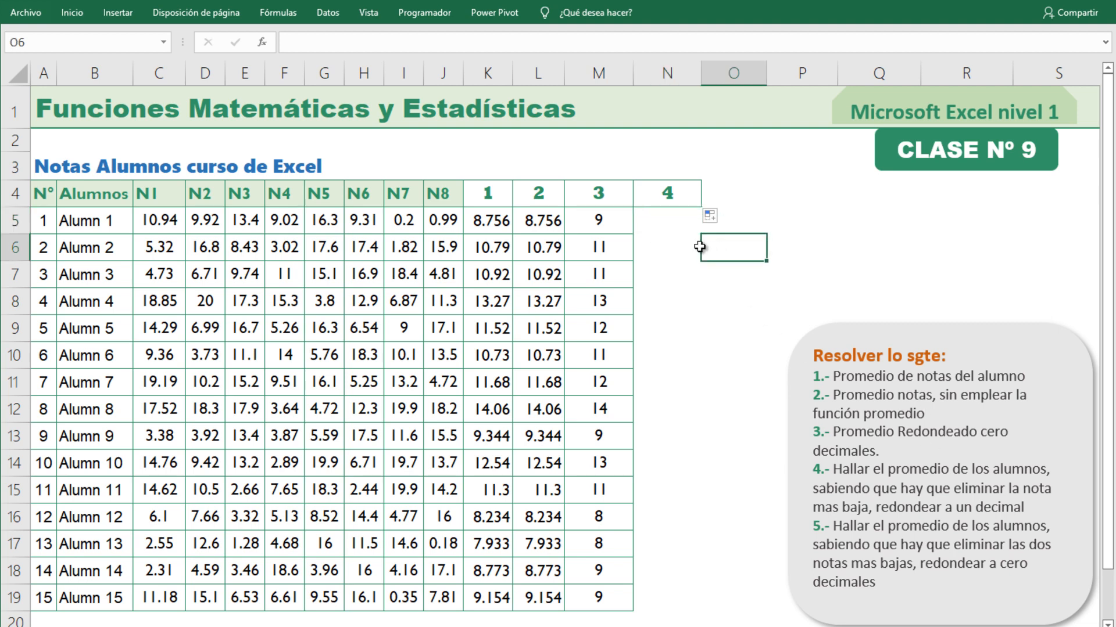
left_click(690, 227)
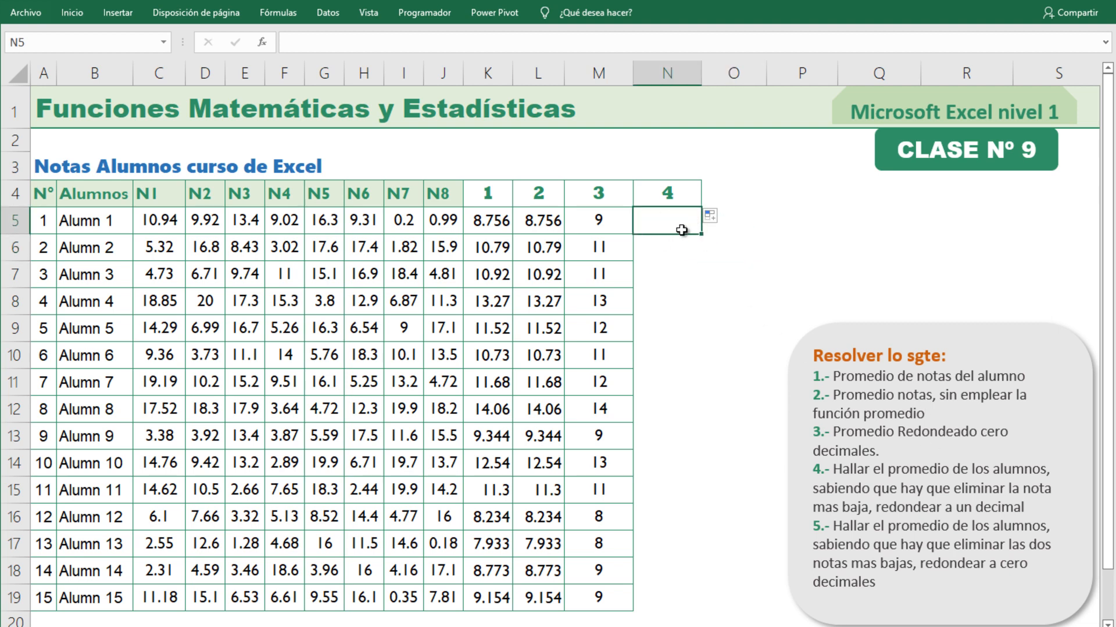
Examine the first student's grades in C5:J5 and compare the average formulas in K5 and L5.
left_click_drag(169, 221, 436, 221)
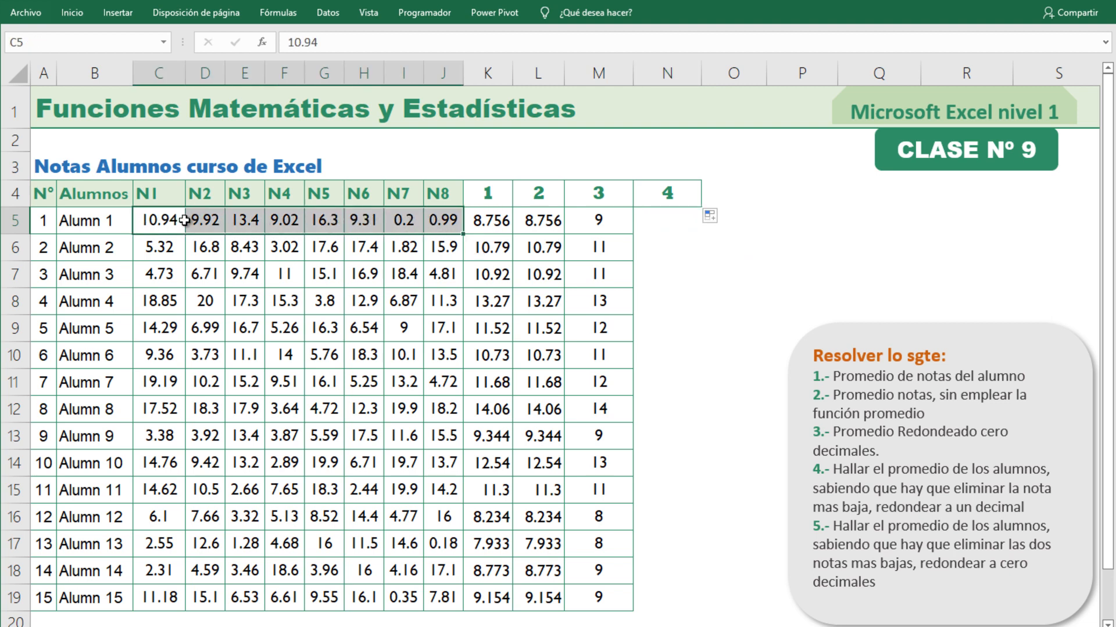
left_click(434, 223)
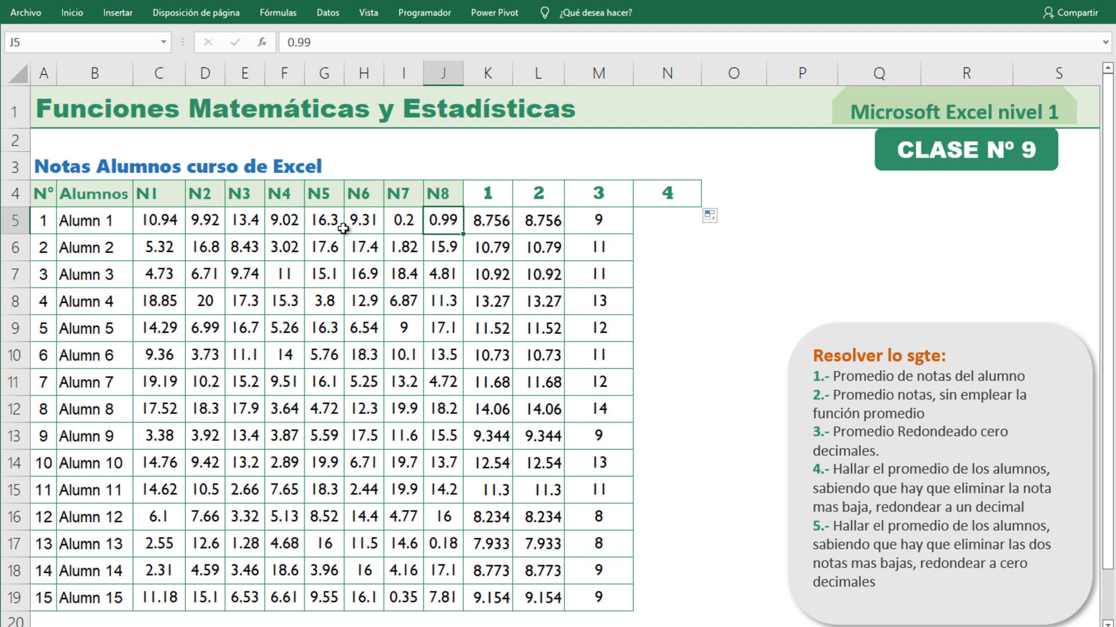
left_click(669, 228)
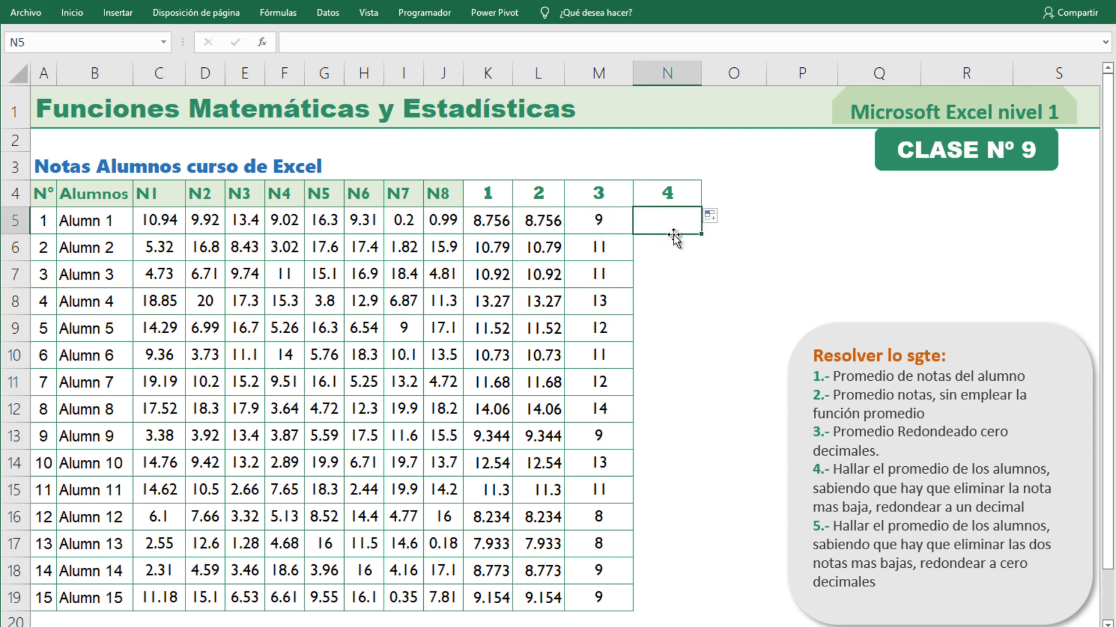
left_click(502, 223)
left_click(541, 224)
left_click(509, 222)
left_click(535, 219)
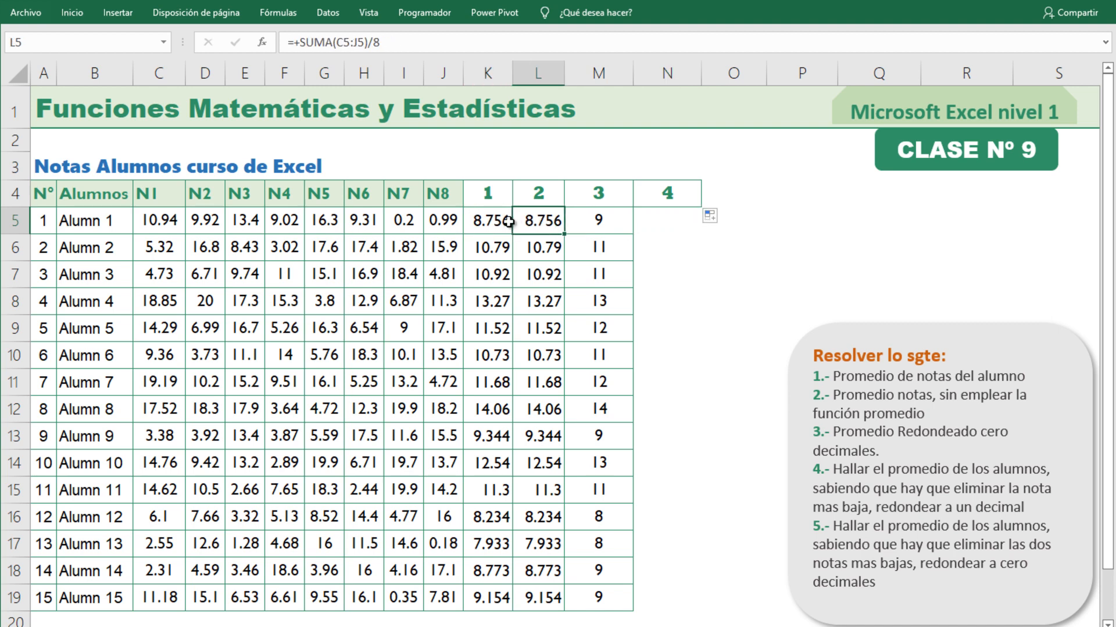
left_click(510, 220)
left_click(526, 220)
left_click(494, 221)
left_click(532, 222)
left_click(487, 221)
left_click(540, 222)
left_click(499, 222)
left_click(543, 221)
left_click(498, 222)
left_click(649, 226)
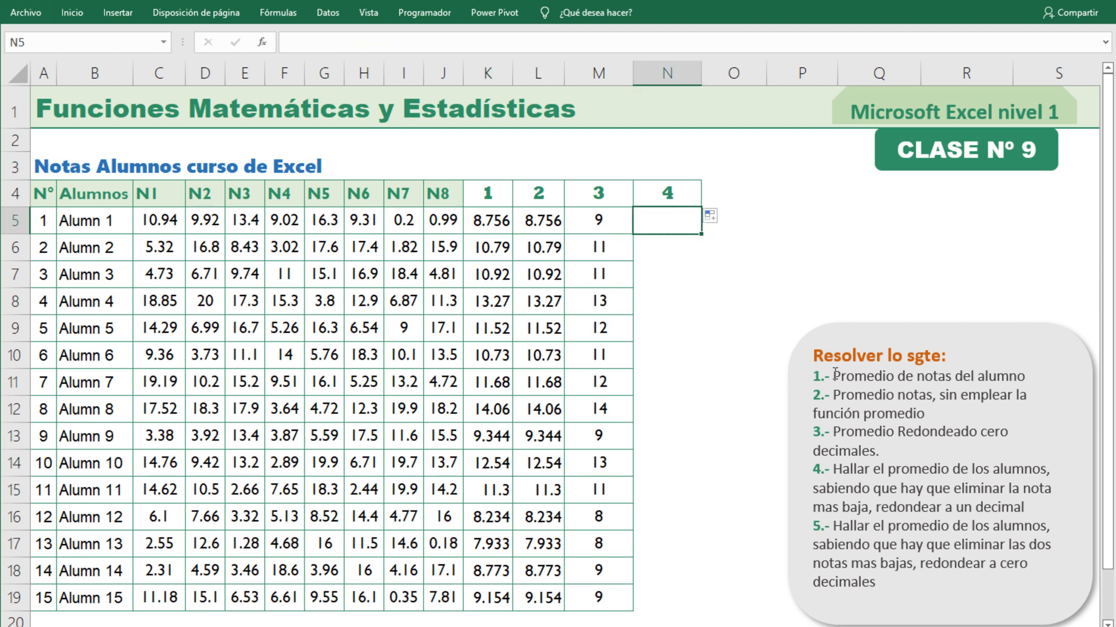
type("+dum")
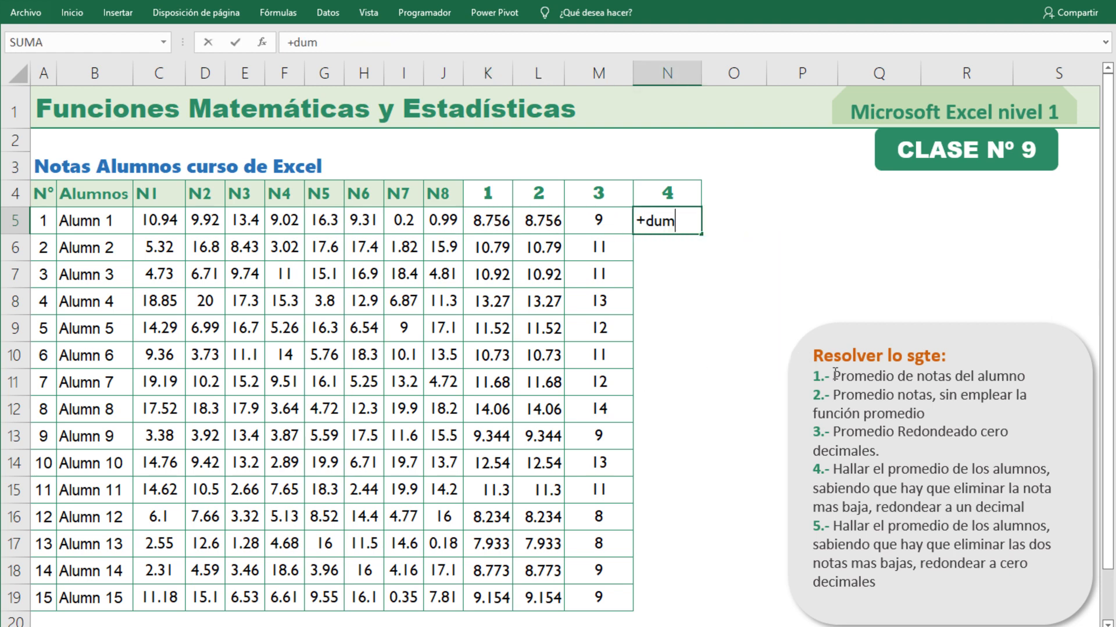
key("Tab")
left_click(684, 218)
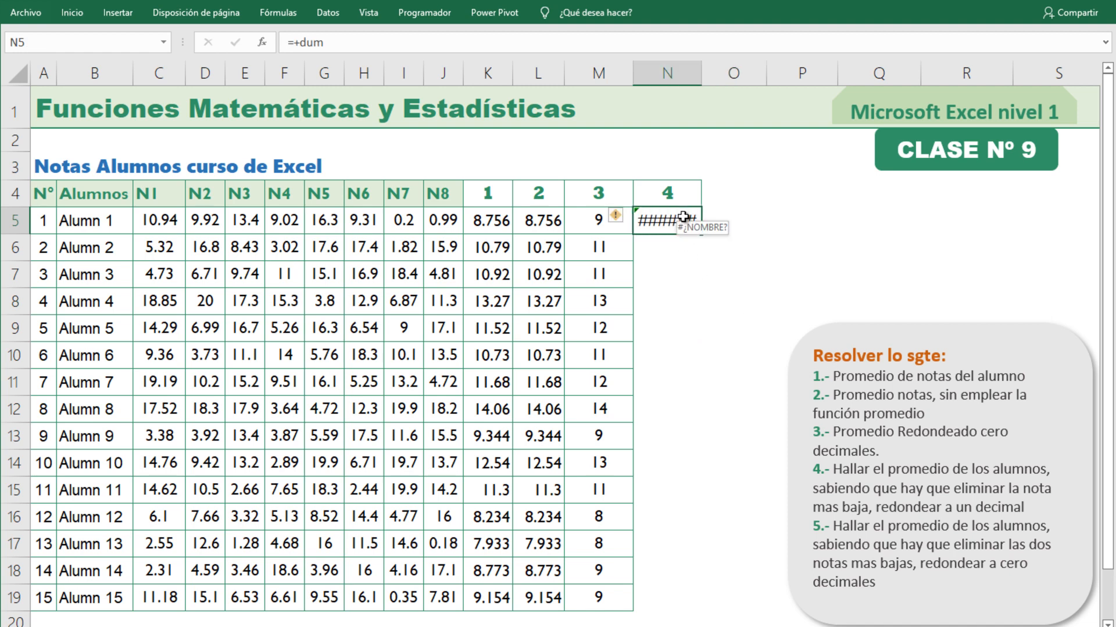
Enter the SUMA formula with the range C5:J5 in N5 to total the first student's grades.
type("+sum")
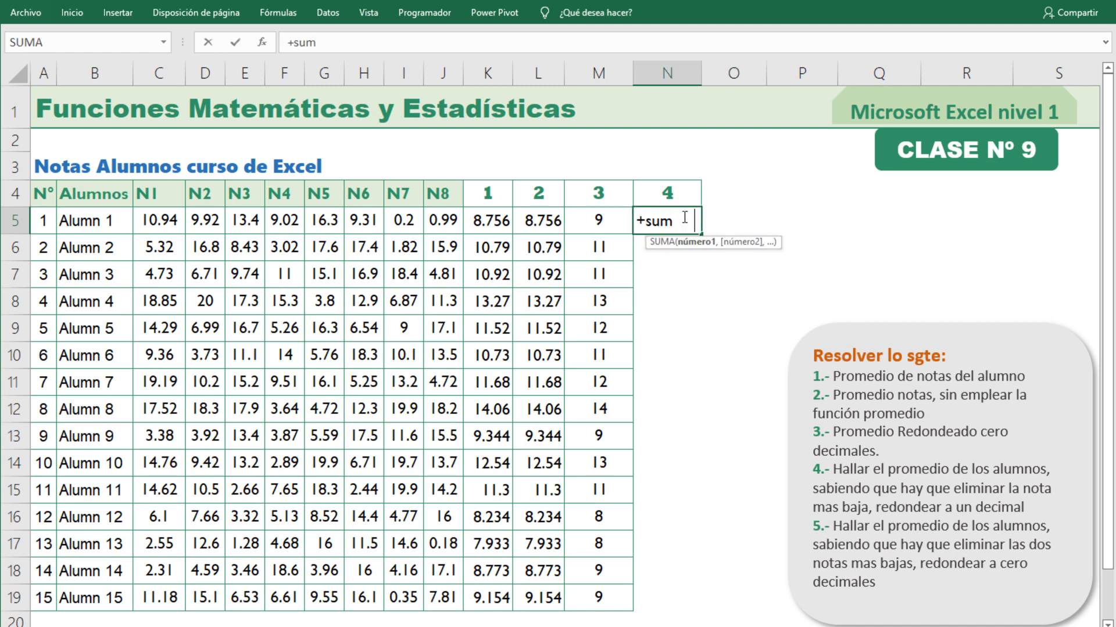
key("Tab")
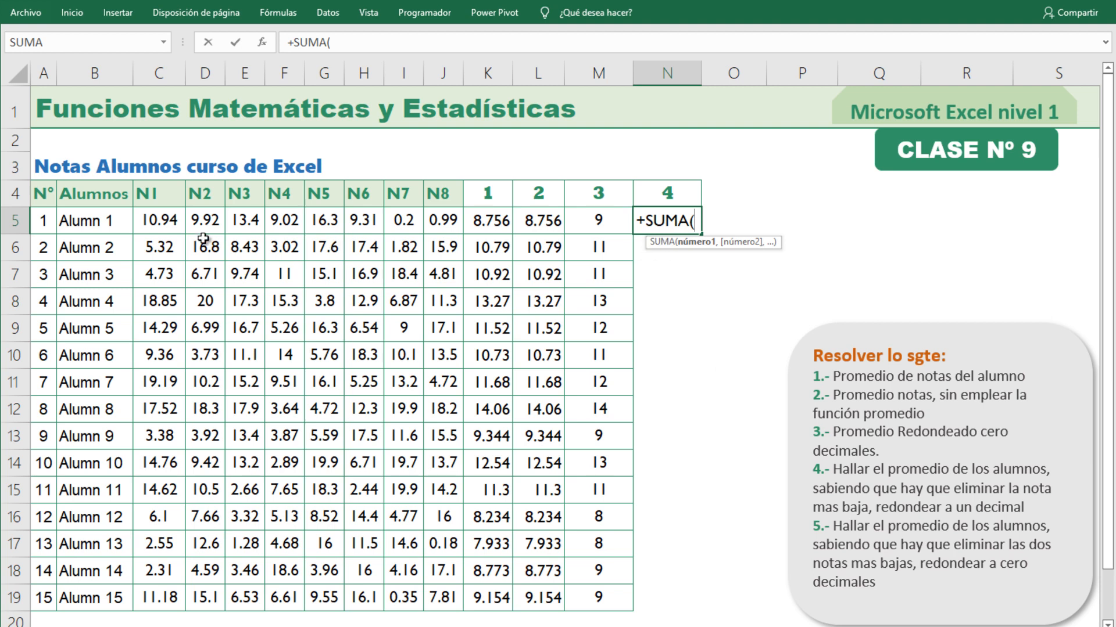
left_click_drag(160, 220, 437, 220)
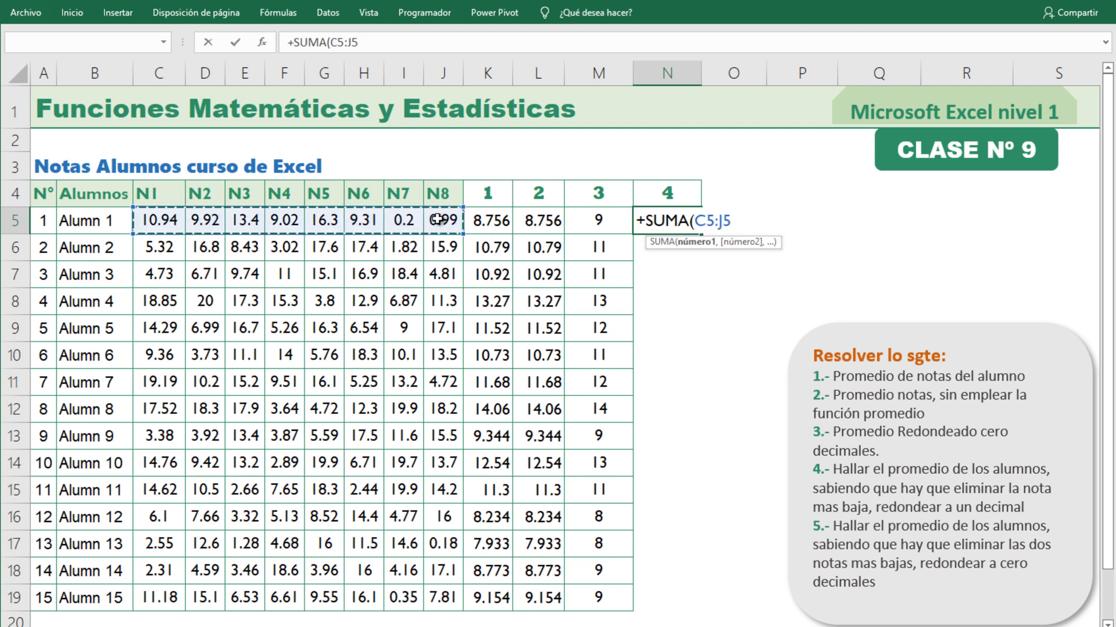
key("Return")
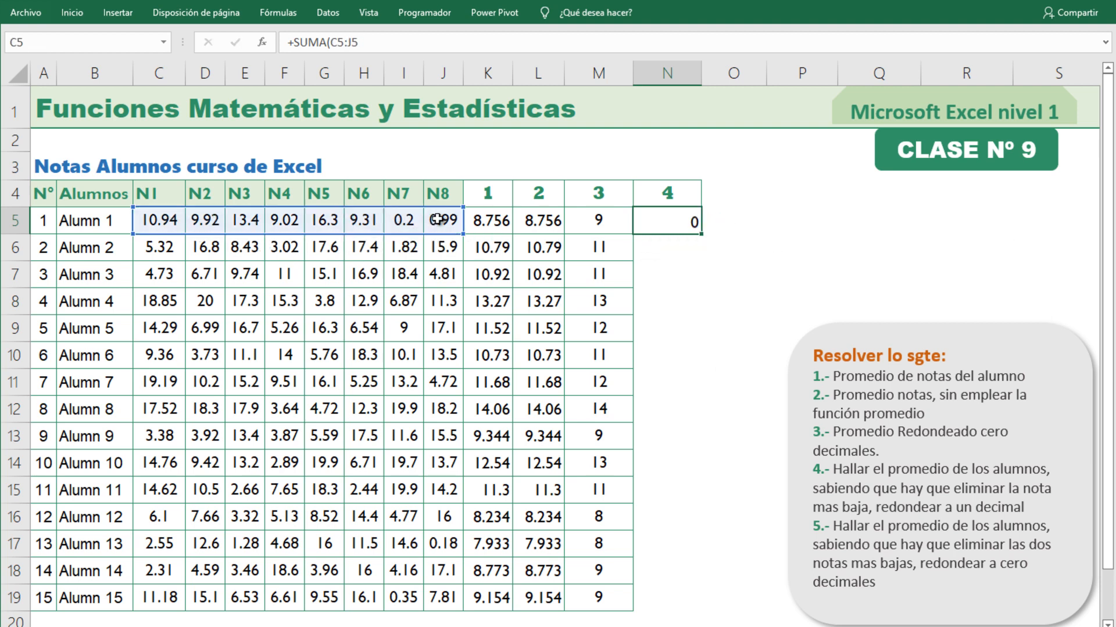
left_click(681, 226)
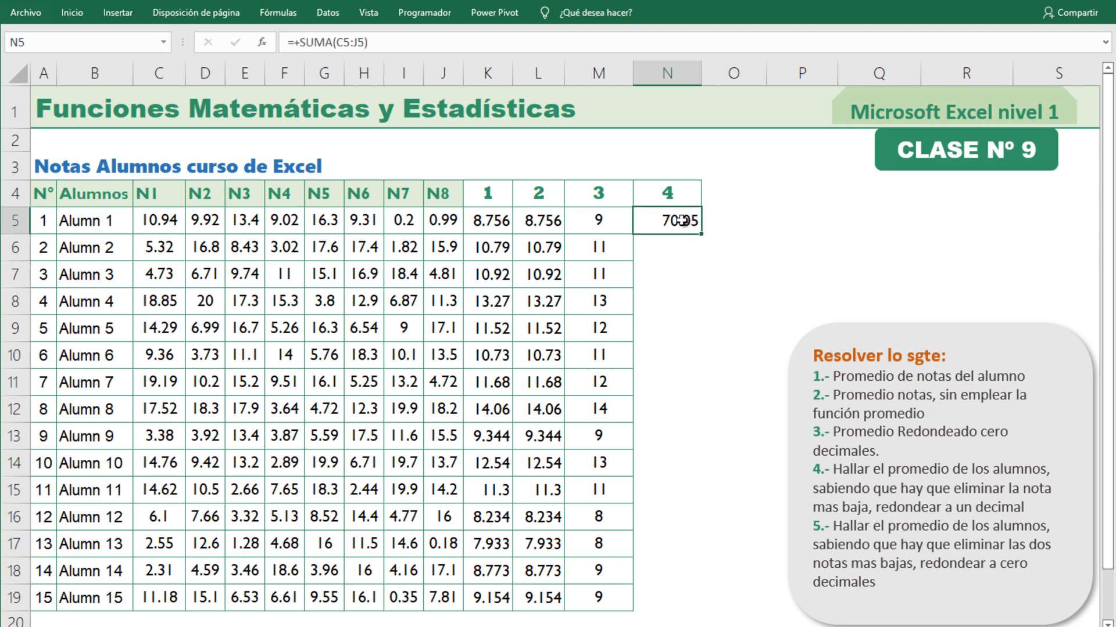
Extend the N5 formula to subtract the lowest grade with MIN(C5:J5), and append a division by 7.
left_click(448, 223)
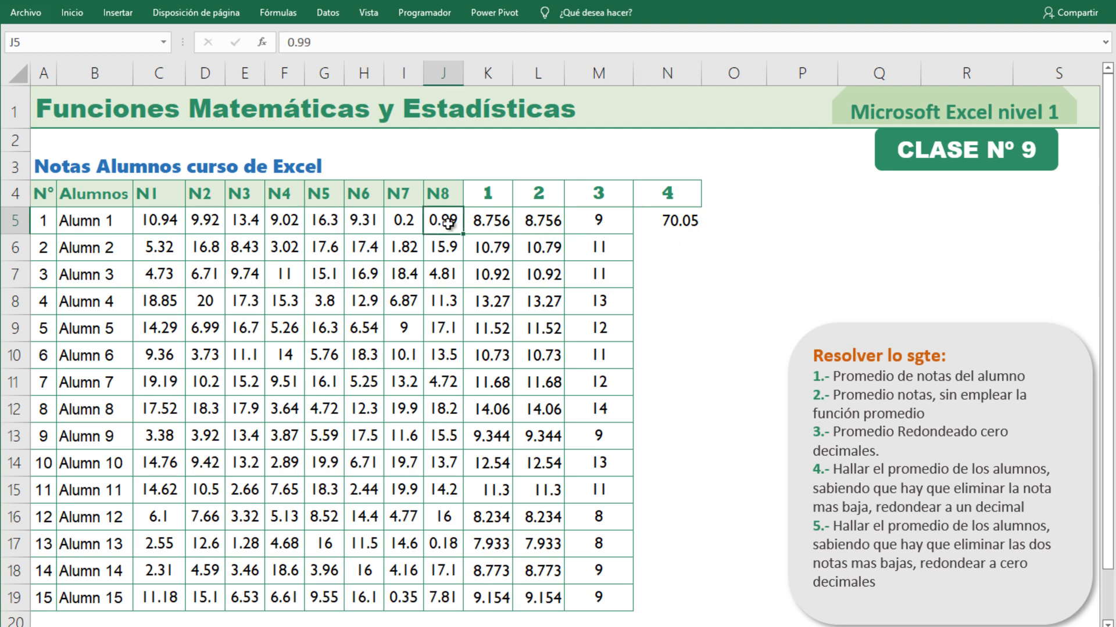
left_click(143, 223)
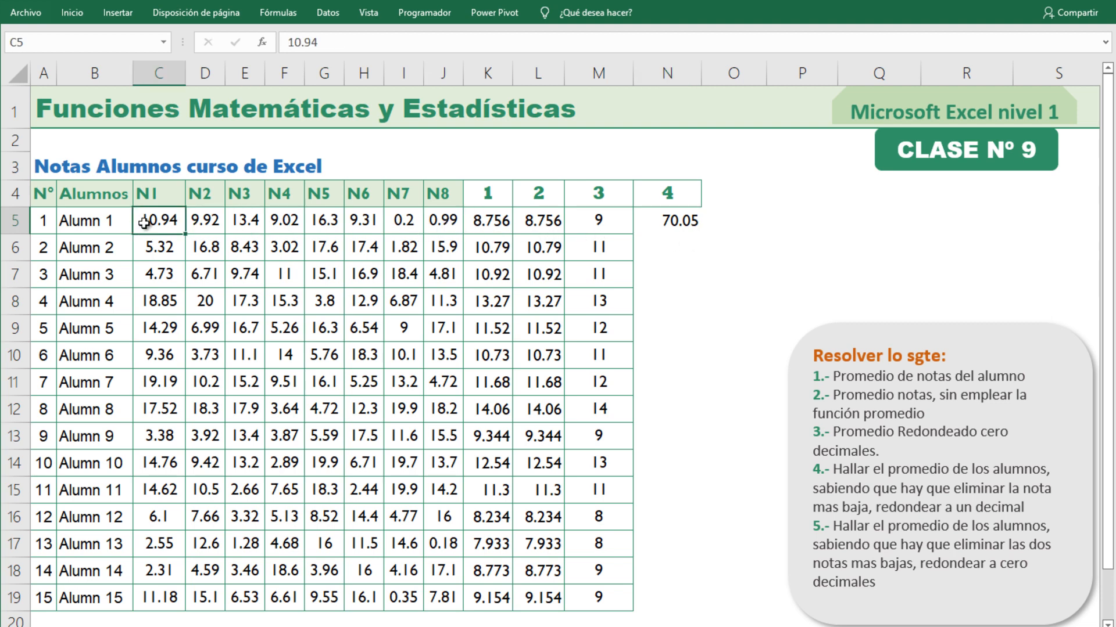
left_click_drag(143, 223, 442, 222)
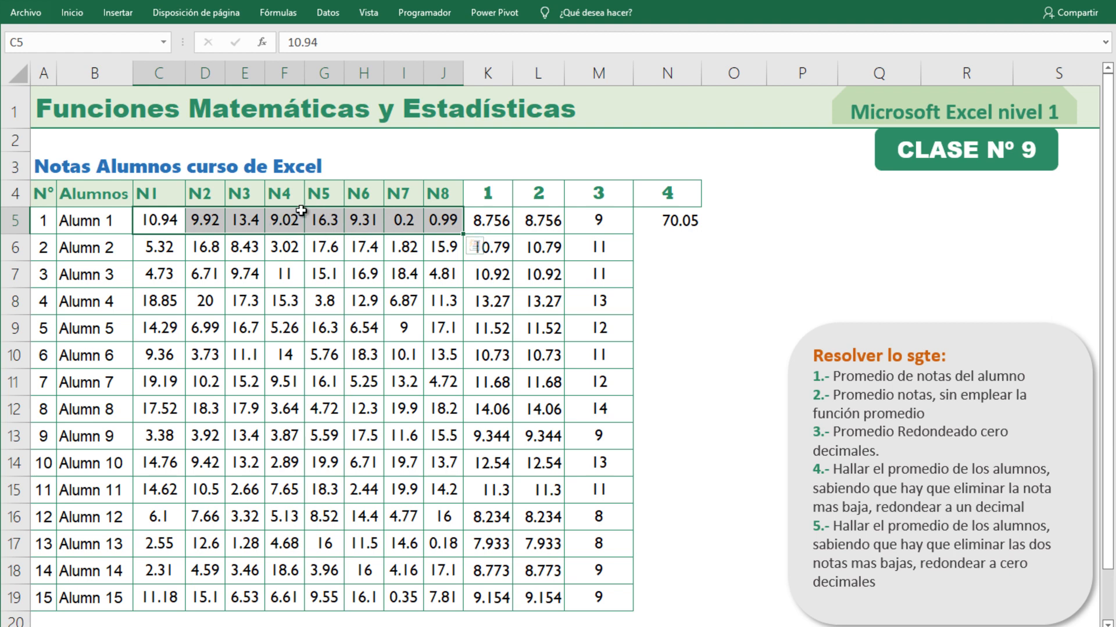
left_click(677, 221)
double_click(688, 220)
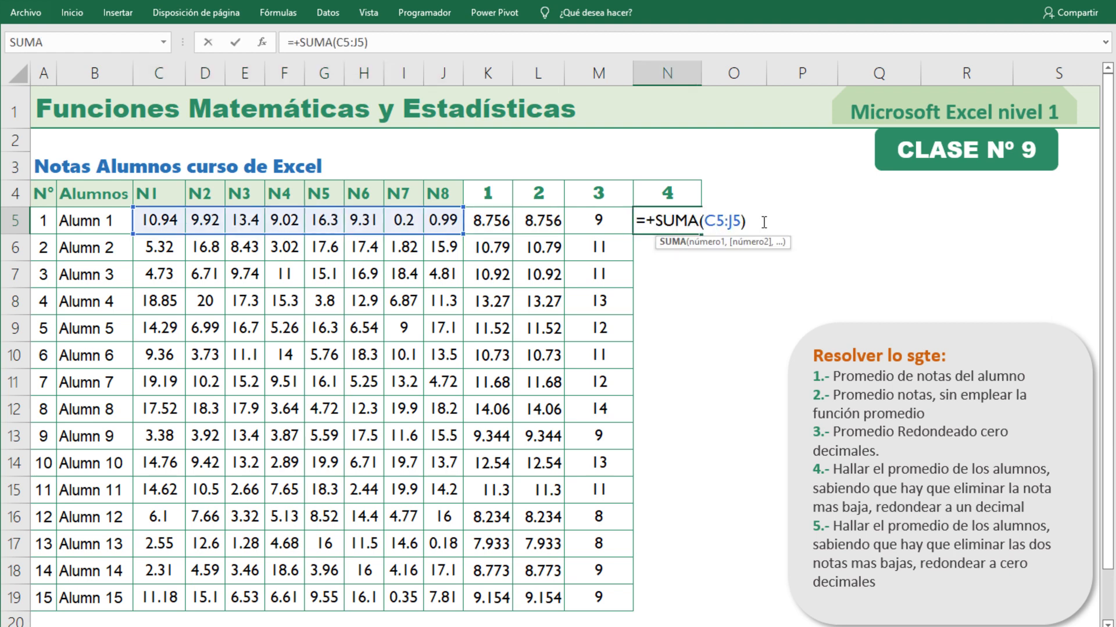
key("End")
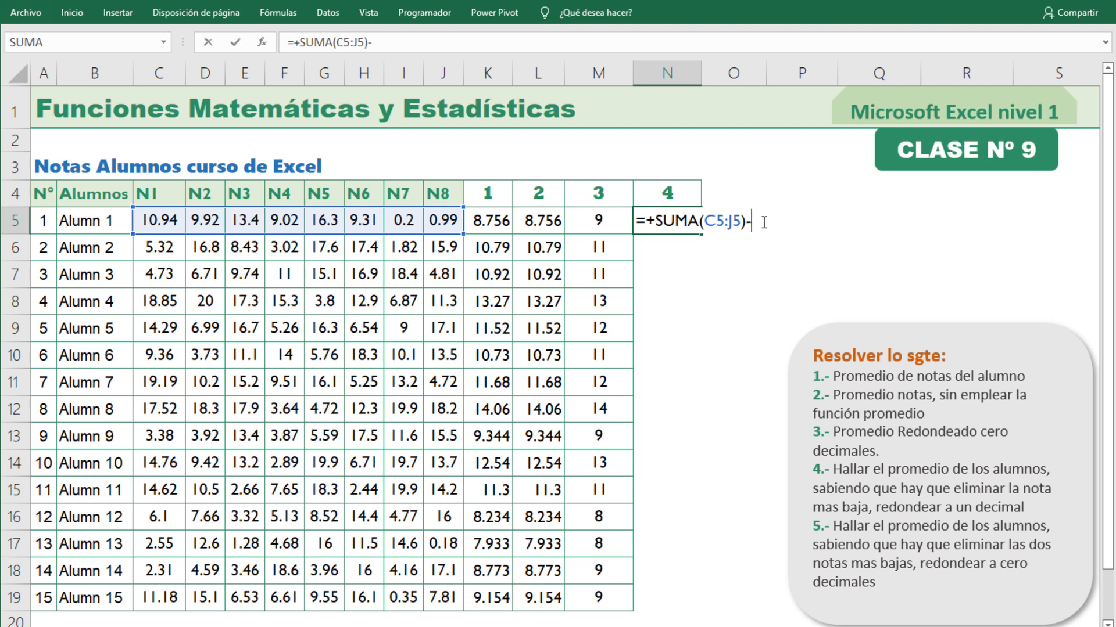
type("-mi")
key("Tab")
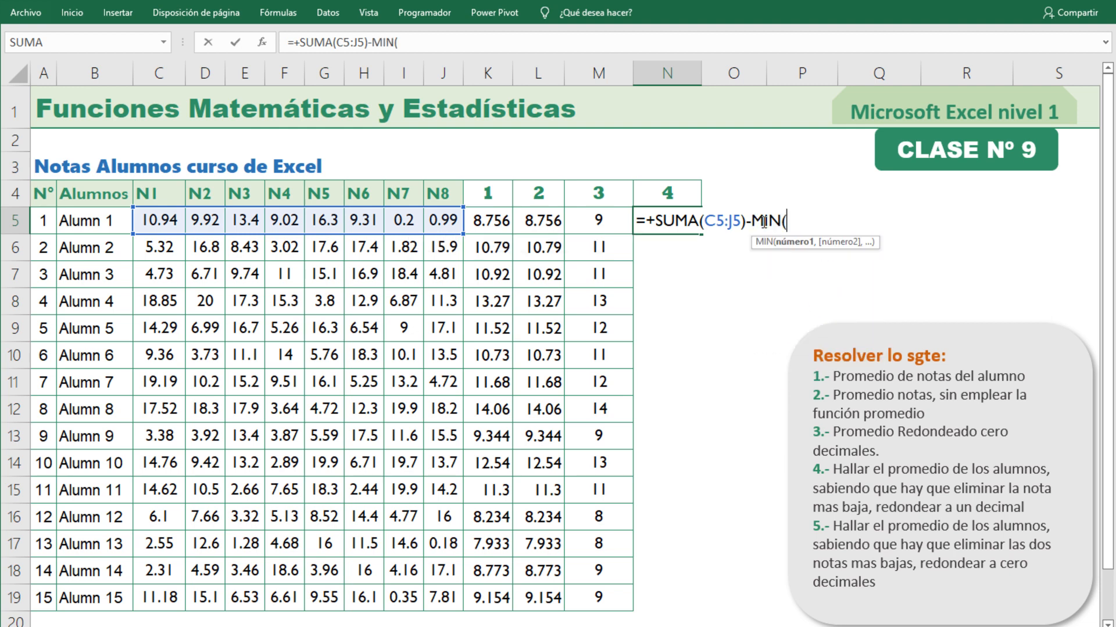
left_click_drag(153, 220, 445, 226)
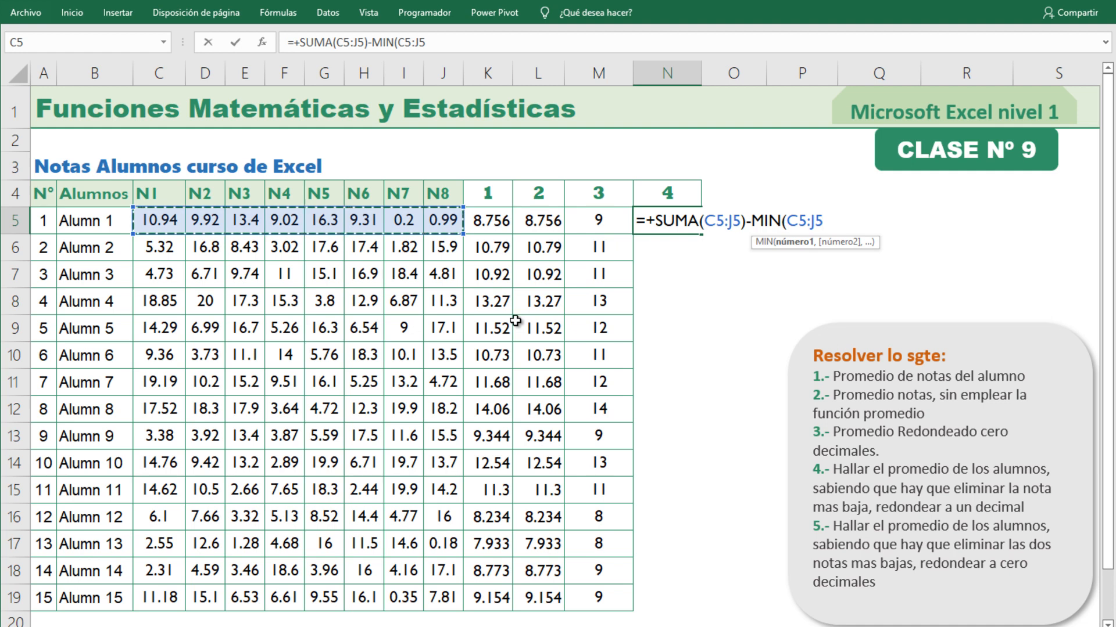
type(")/")
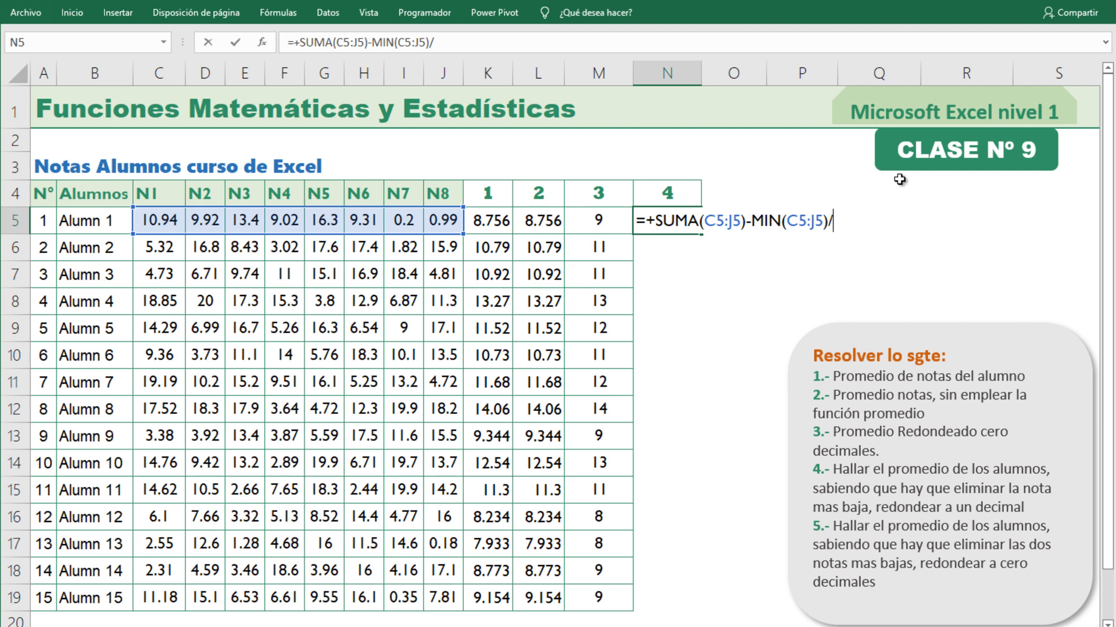
type("7")
Enclose the subtraction in N5 in parentheses before the division, giving (SUMA(C5:J5)-MIN(C5:J5))/7.
left_click(656, 221)
type("(")
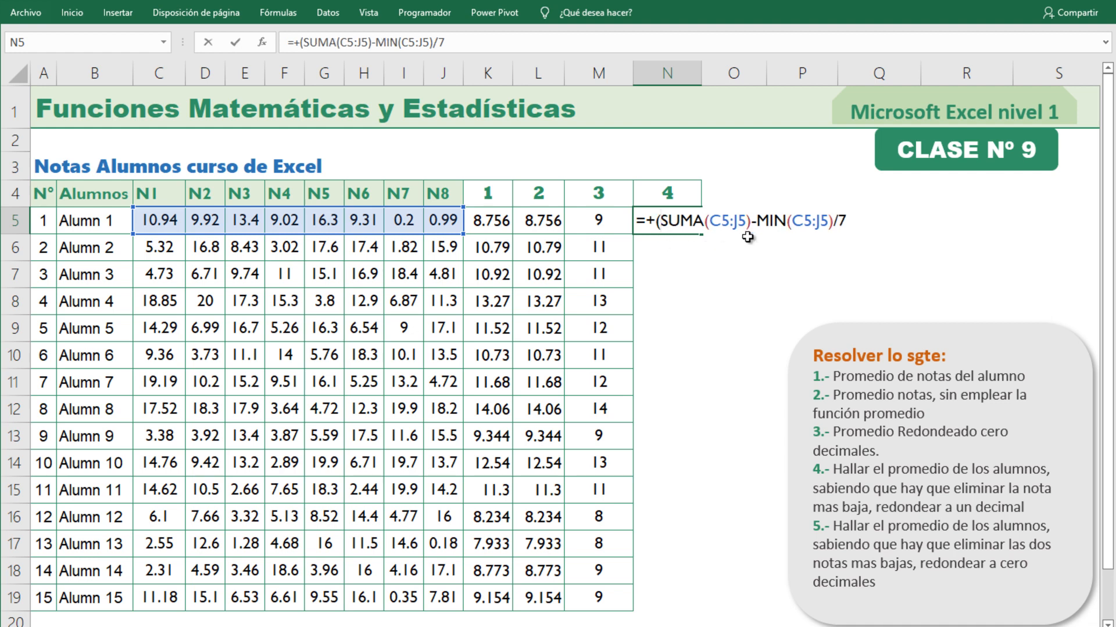
left_click(833, 221)
type(")")
key("Return")
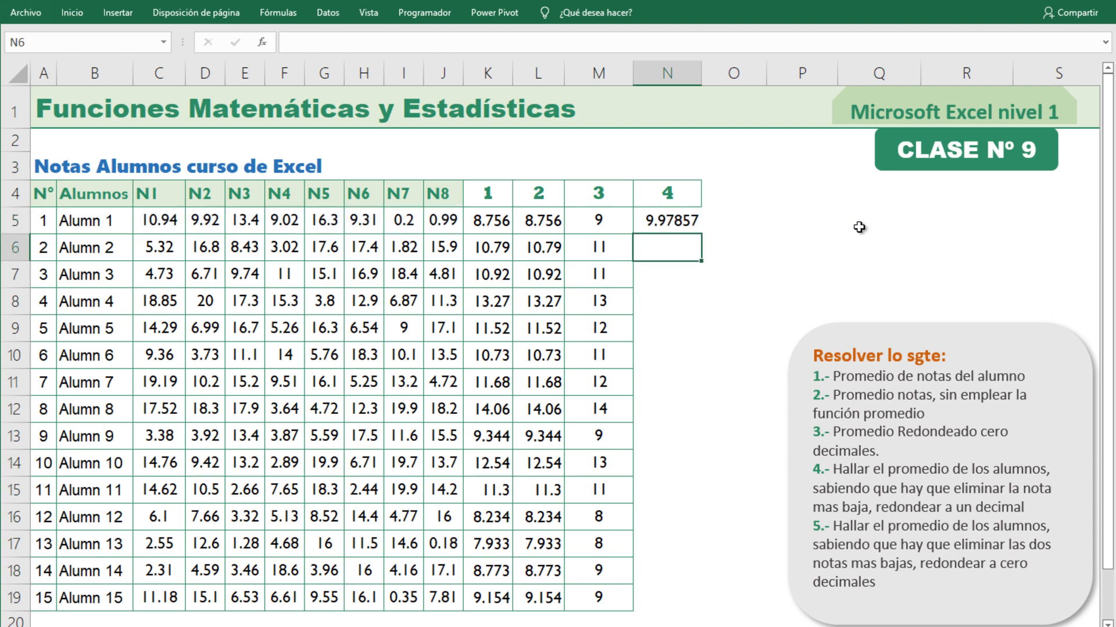
left_click(690, 221)
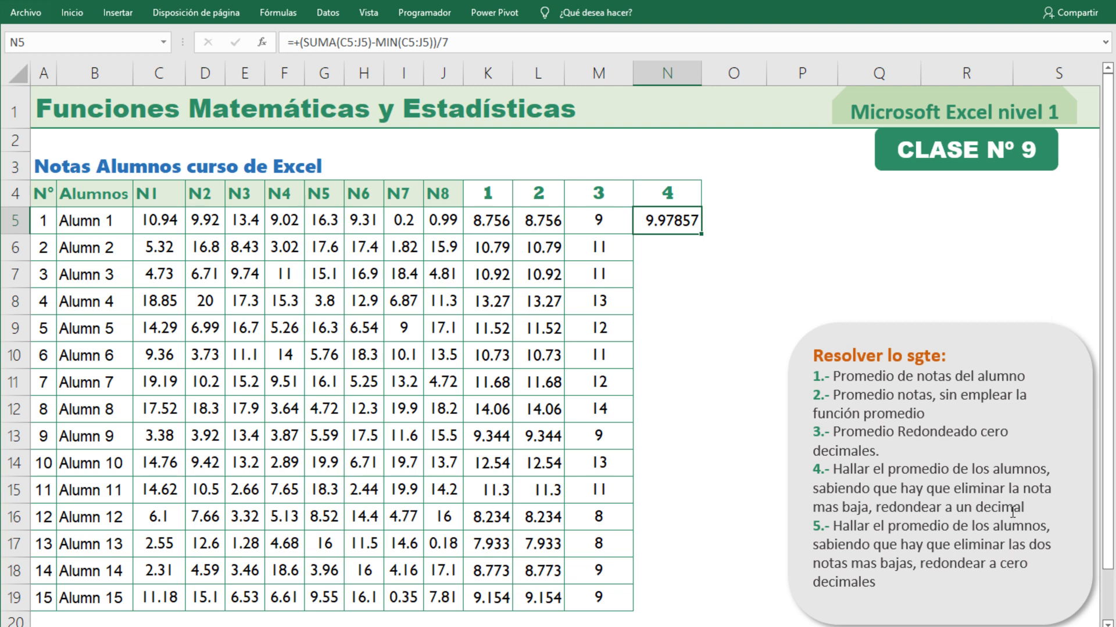
left_click(729, 298)
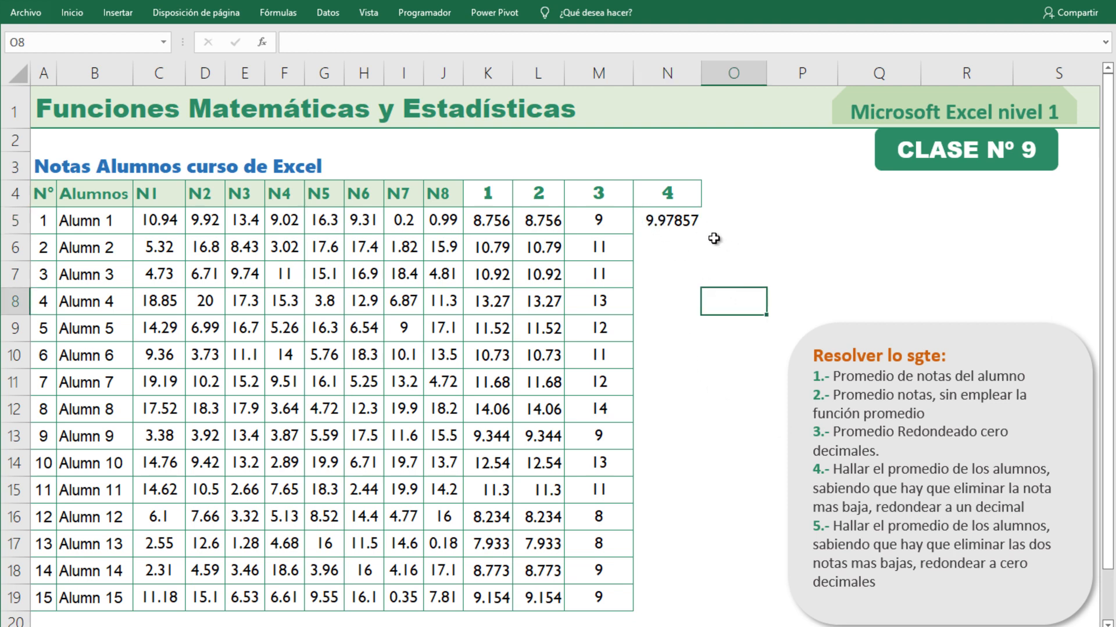
double_click(681, 221)
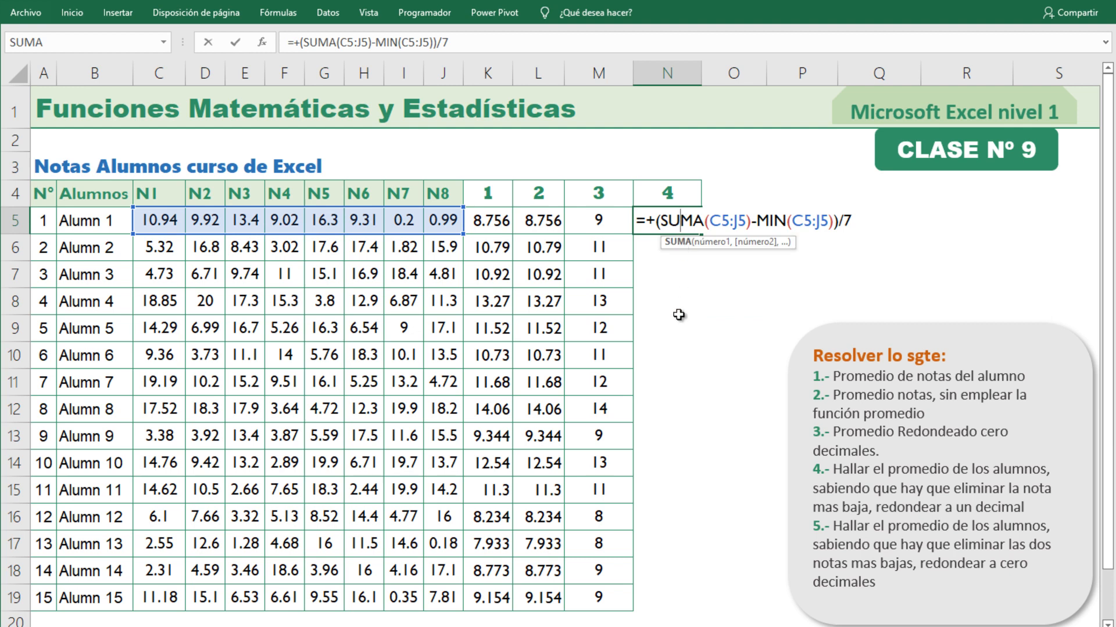
left_click(656, 222)
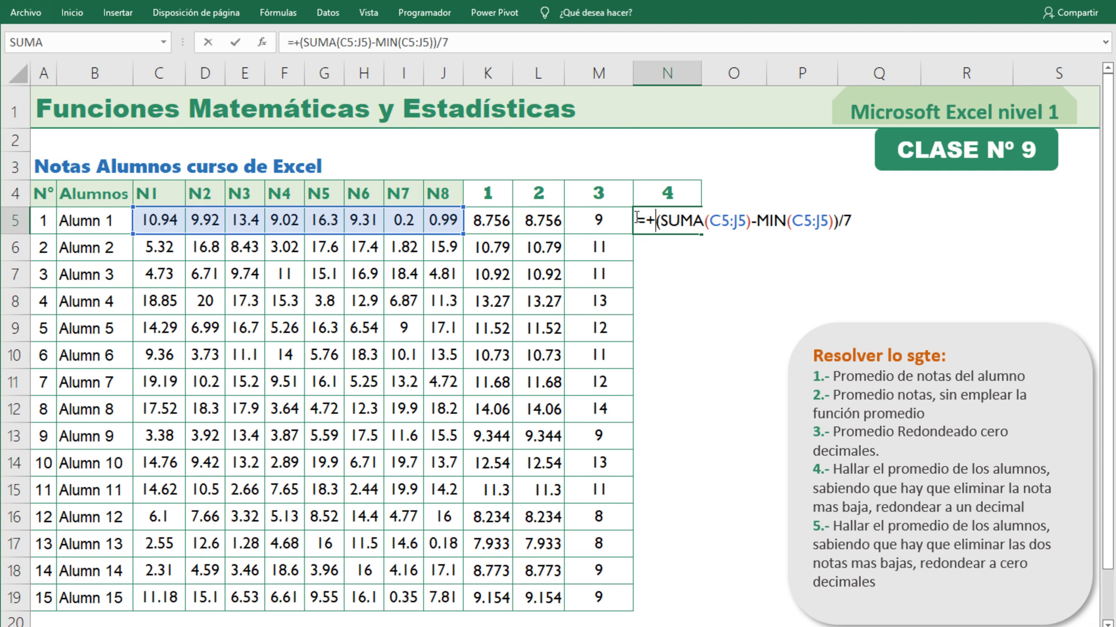
key("ctrl+Return")
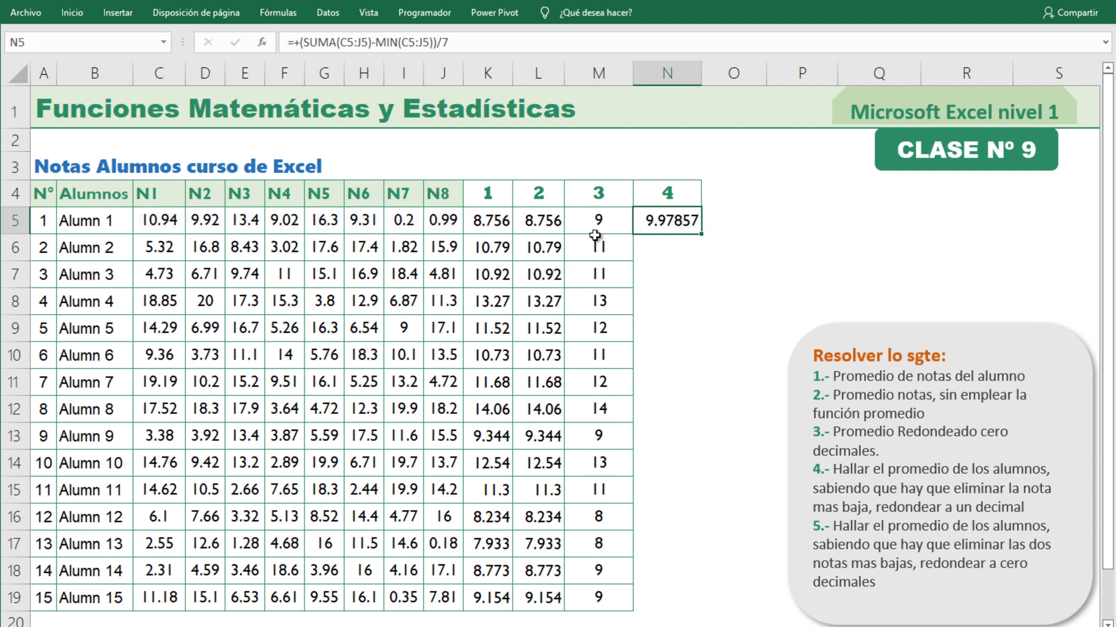
Wrap the start of the N5 average formula in the REDONDEAR function, giving it its own opening parenthesis before (SUMA(C5:J5)-MIN(C5:J5))/7.
double_click(682, 221)
left_click(654, 222)
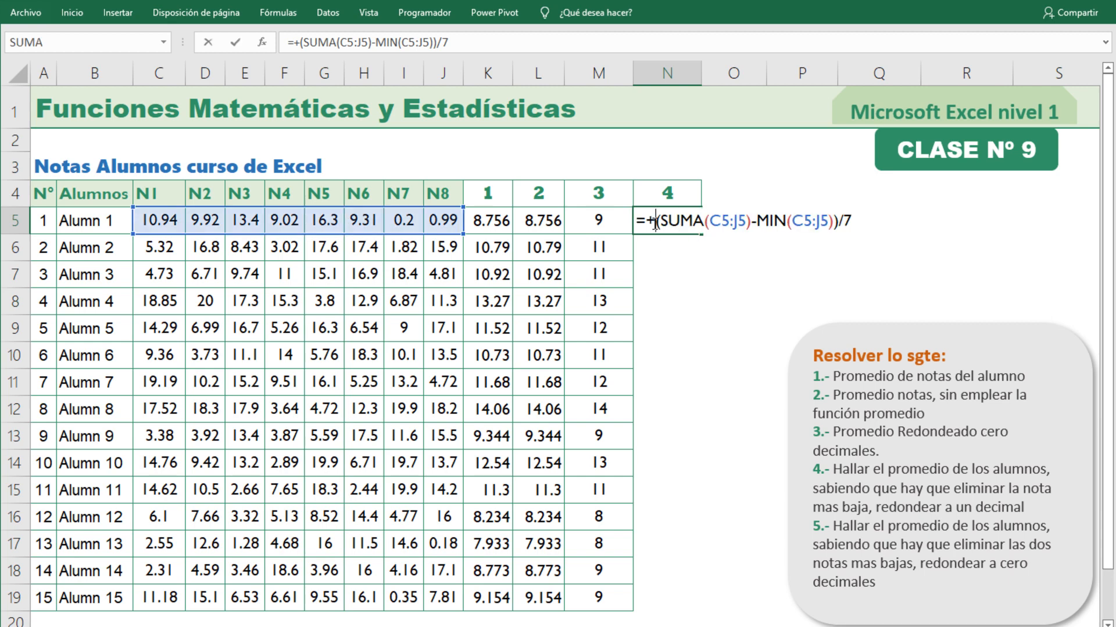
type("redon")
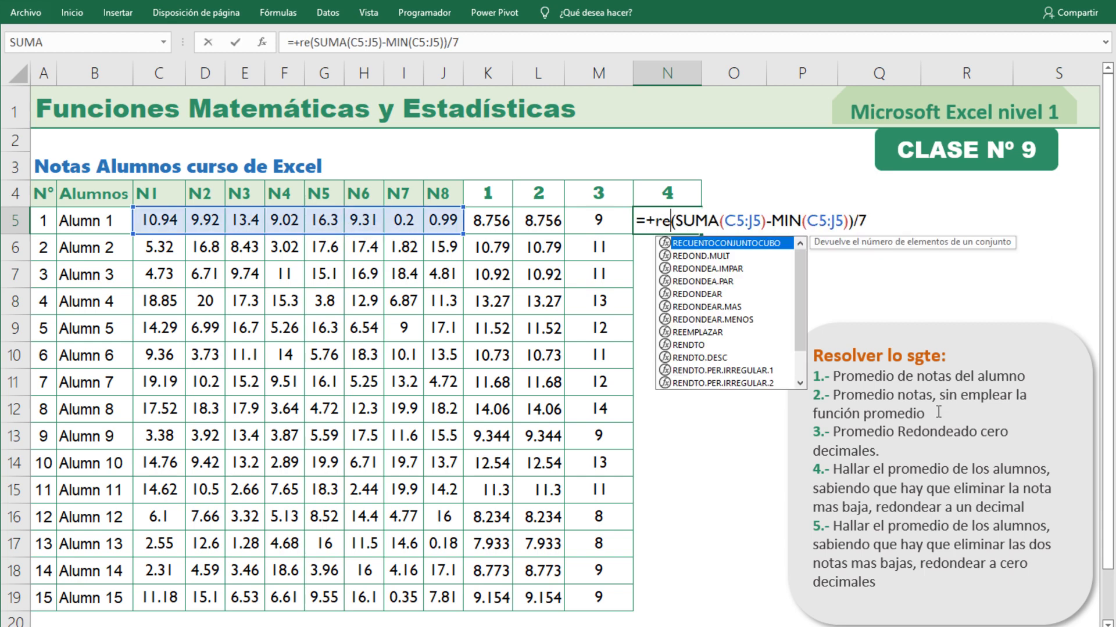
key("Down")
key("Down")
key("Down")
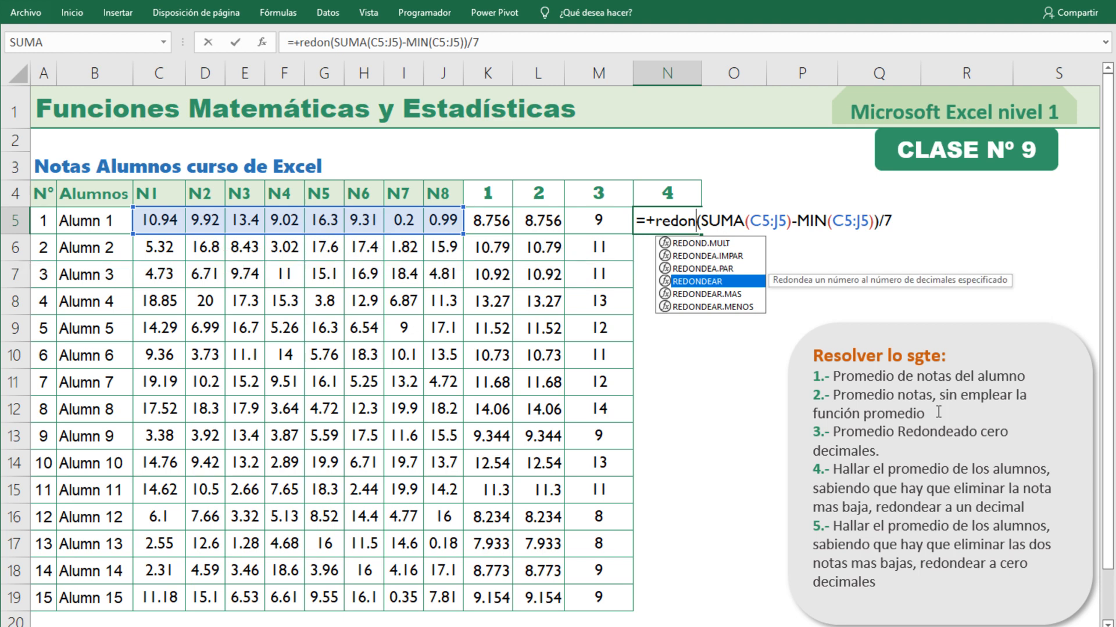
key("Tab")
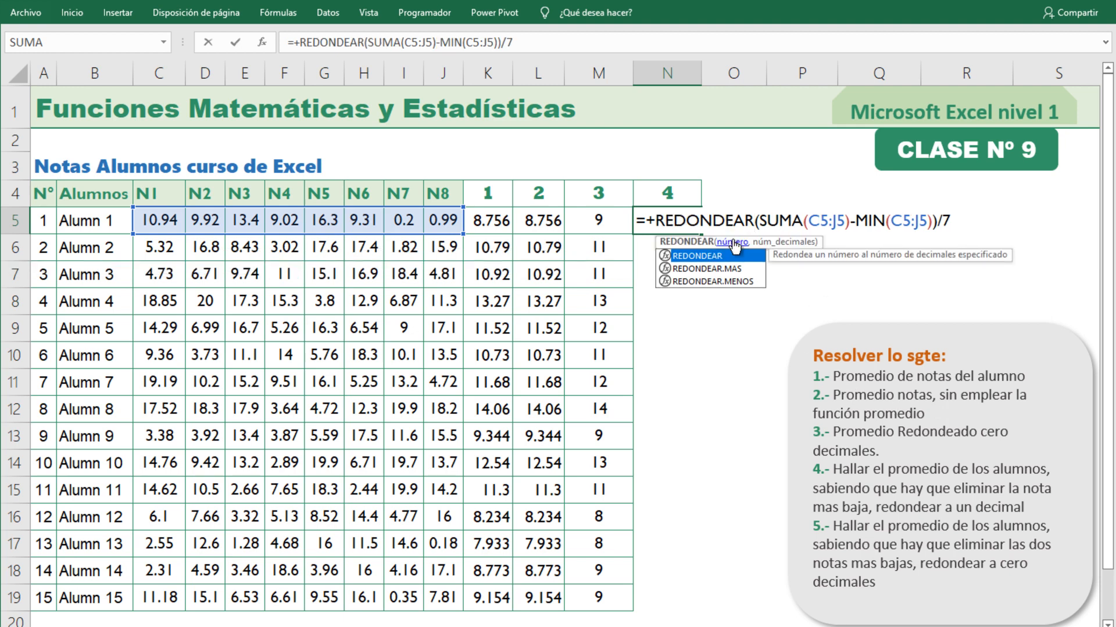
left_click(762, 227)
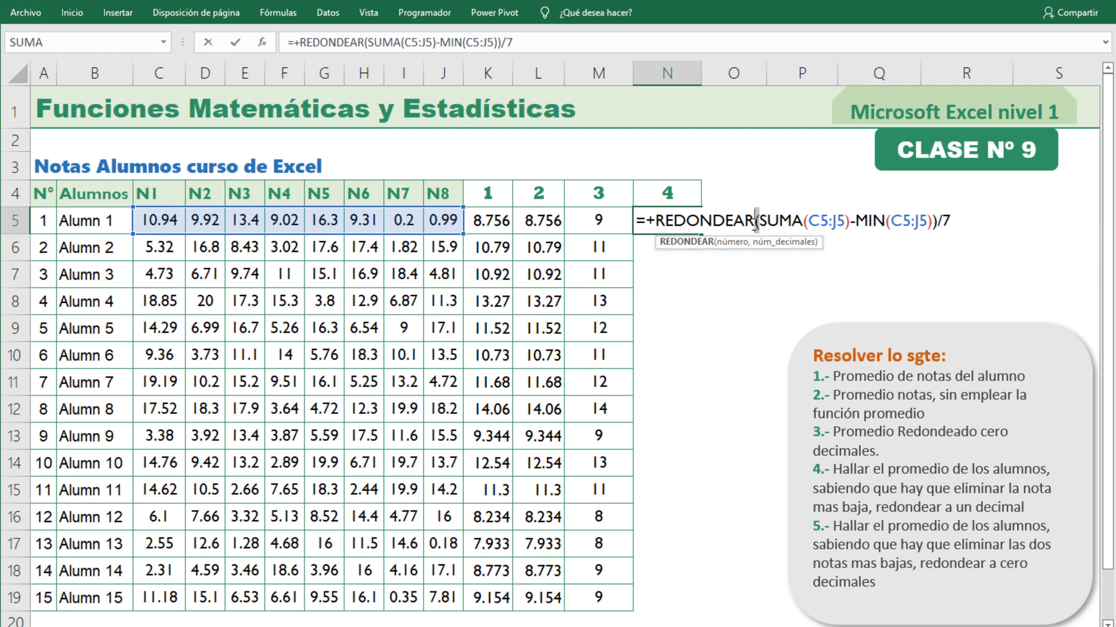
left_click(753, 223)
type("(")
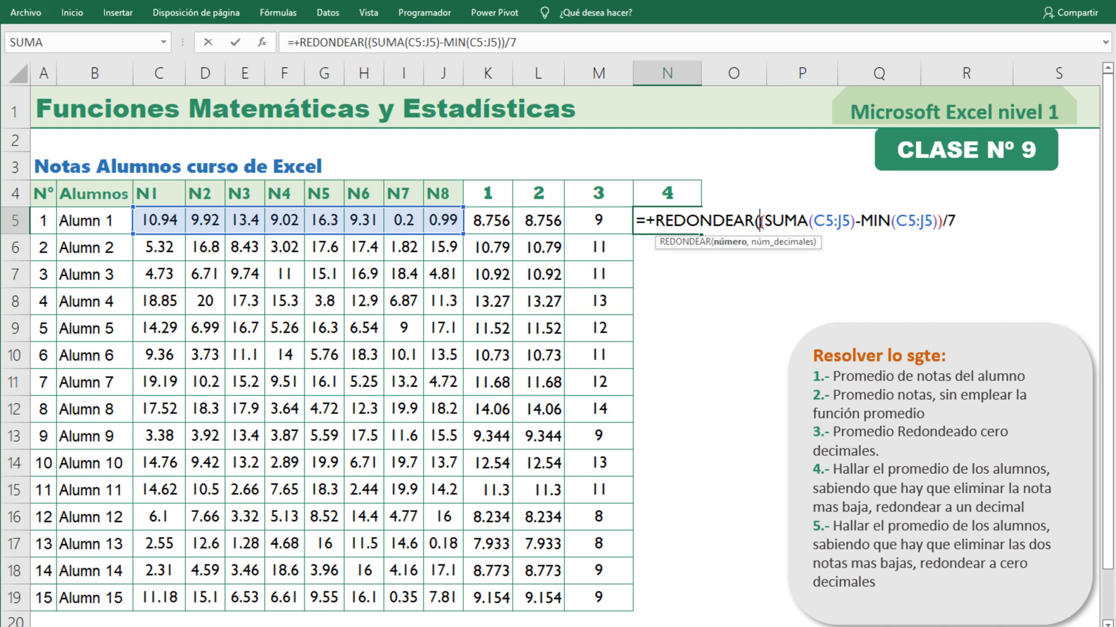
Complete REDONDEAR in N5 with 1 as the number of decimals, close the function and enter the formula.
left_click_drag(775, 221, 971, 221)
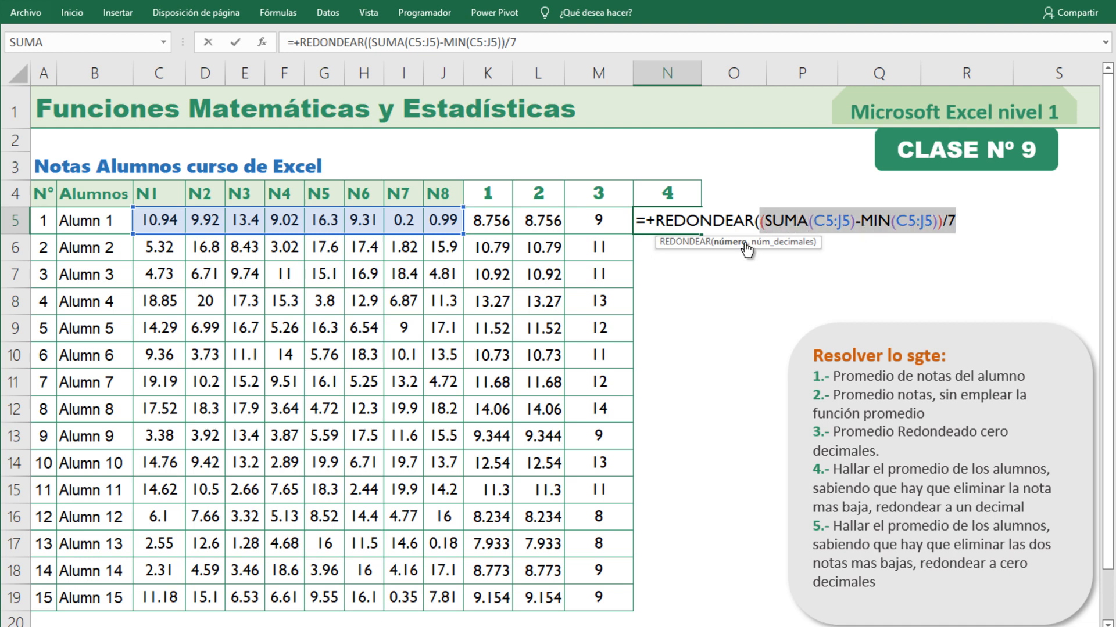
left_click(959, 222)
type(",")
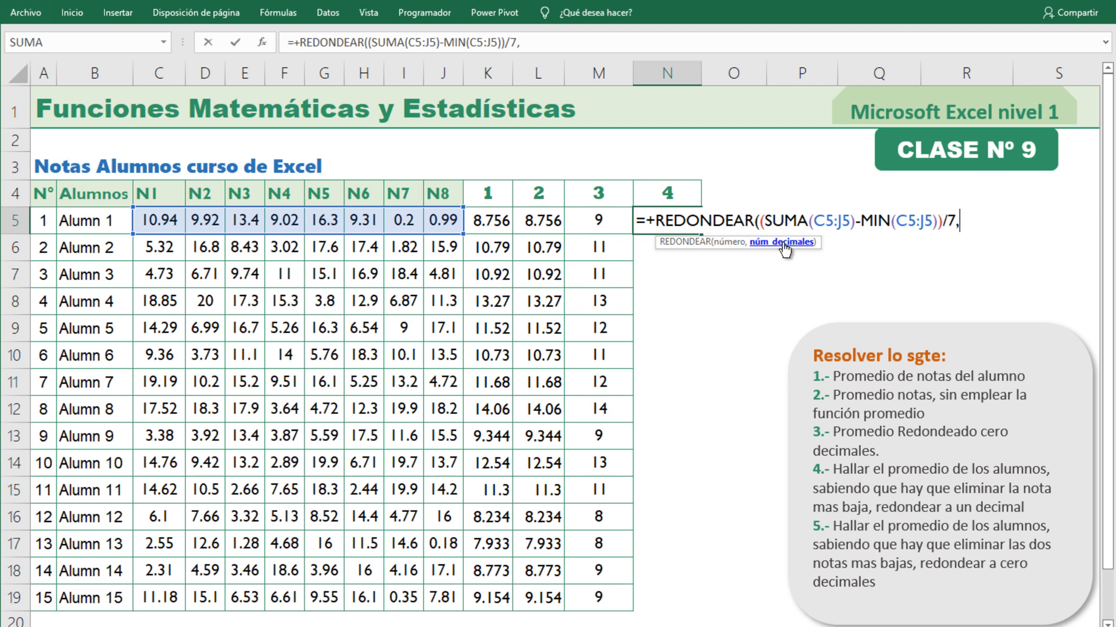
type("1)")
key("Return")
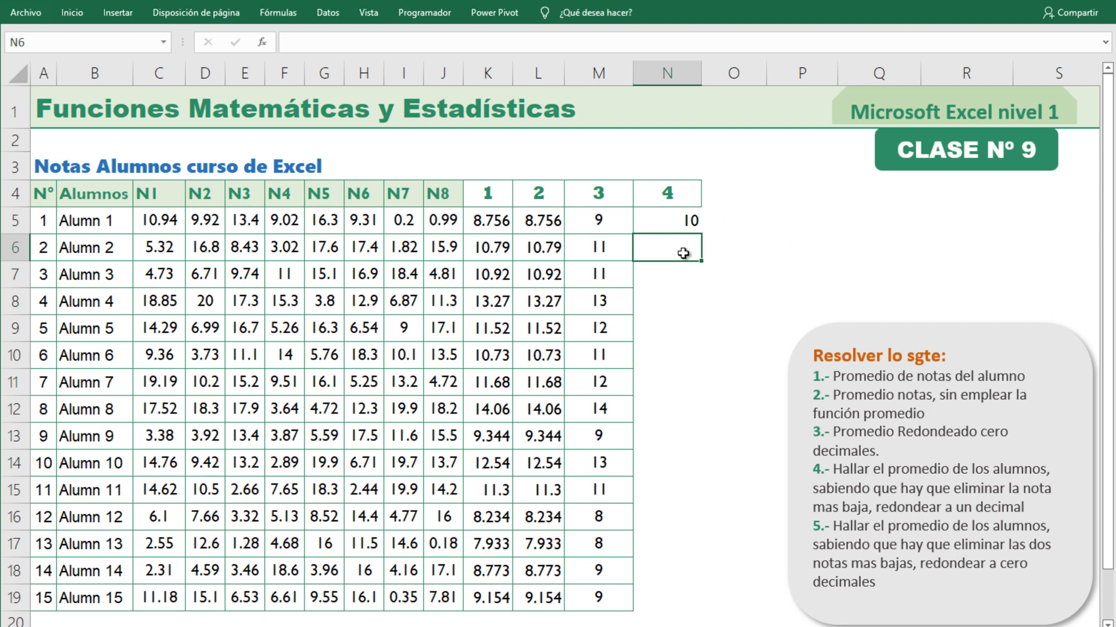
Fill the rounded average formula from N5 down through N19 and apply cell borders to the range.
left_click(674, 221)
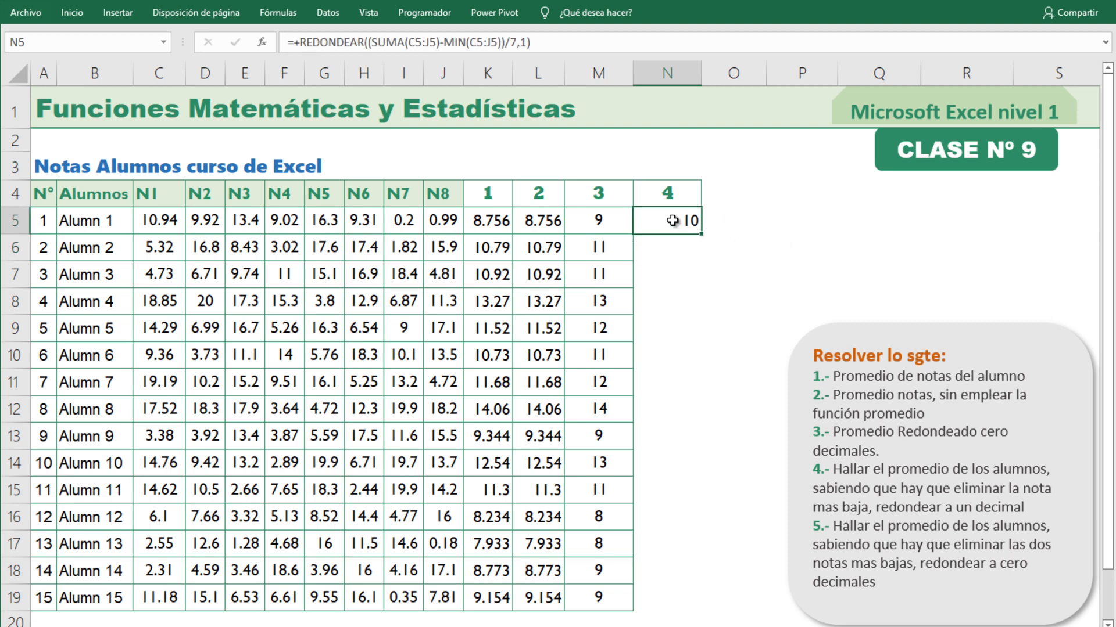
double_click(704, 237)
left_click(56, 13)
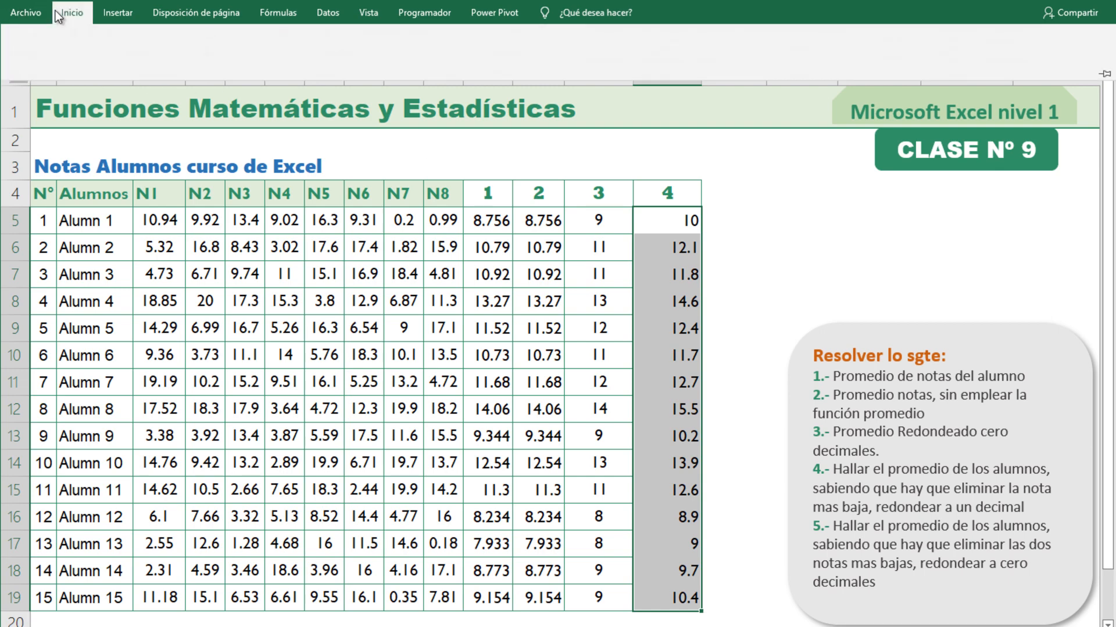
left_click(157, 64)
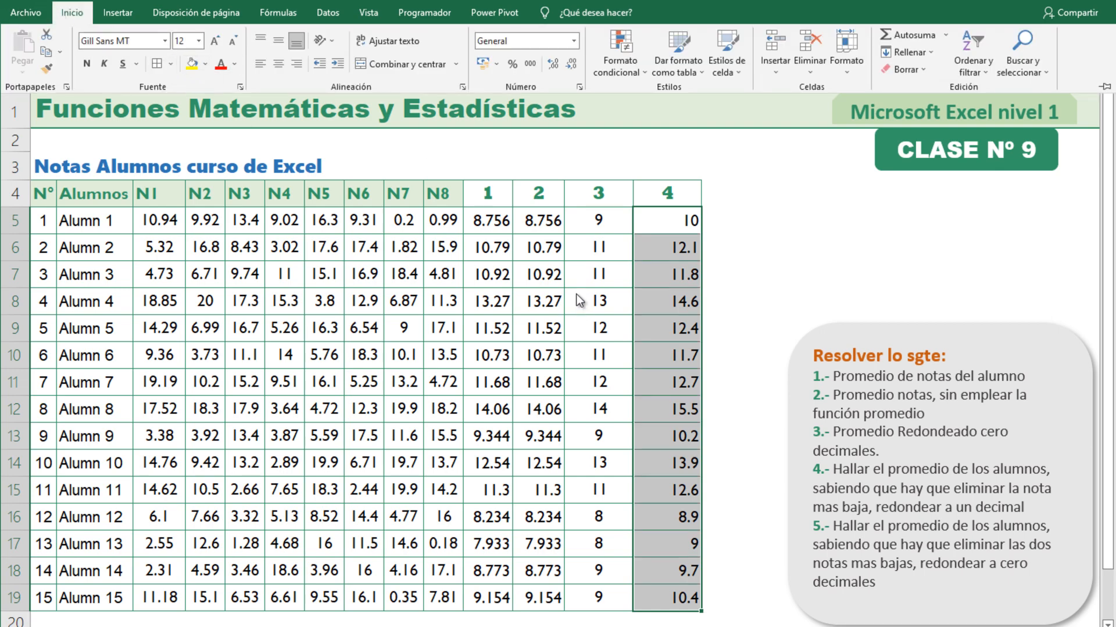
Center the averages in N5:N19 horizontally within their cells.
left_click(658, 281)
left_click_drag(677, 227, 662, 598)
left_click(67, 11)
left_click(281, 62)
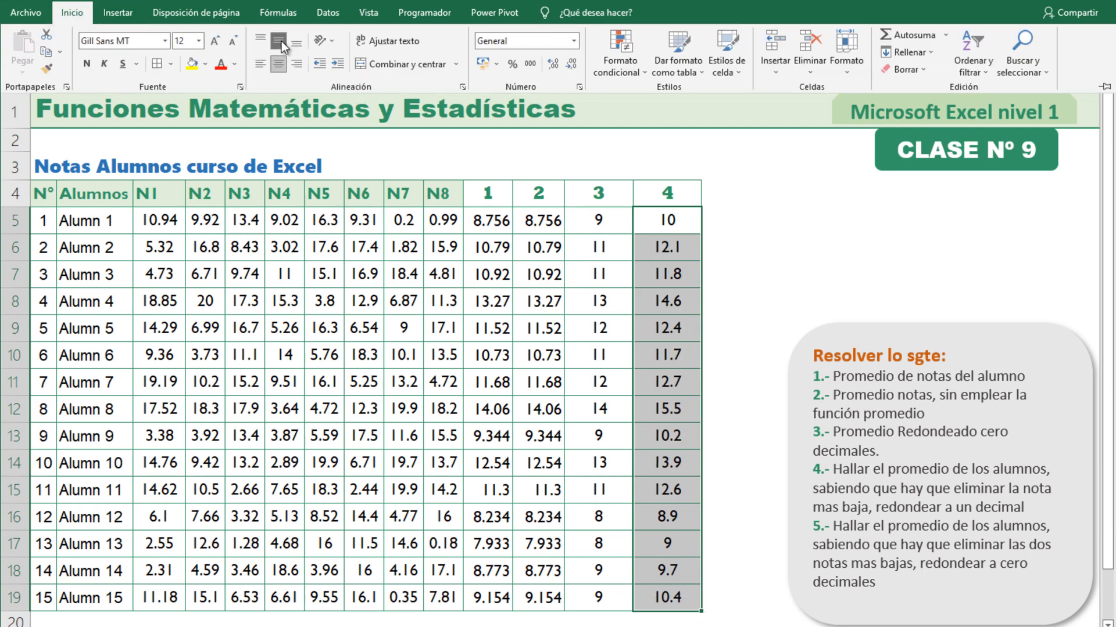
left_click(642, 278)
left_click(715, 237)
left_click(684, 225)
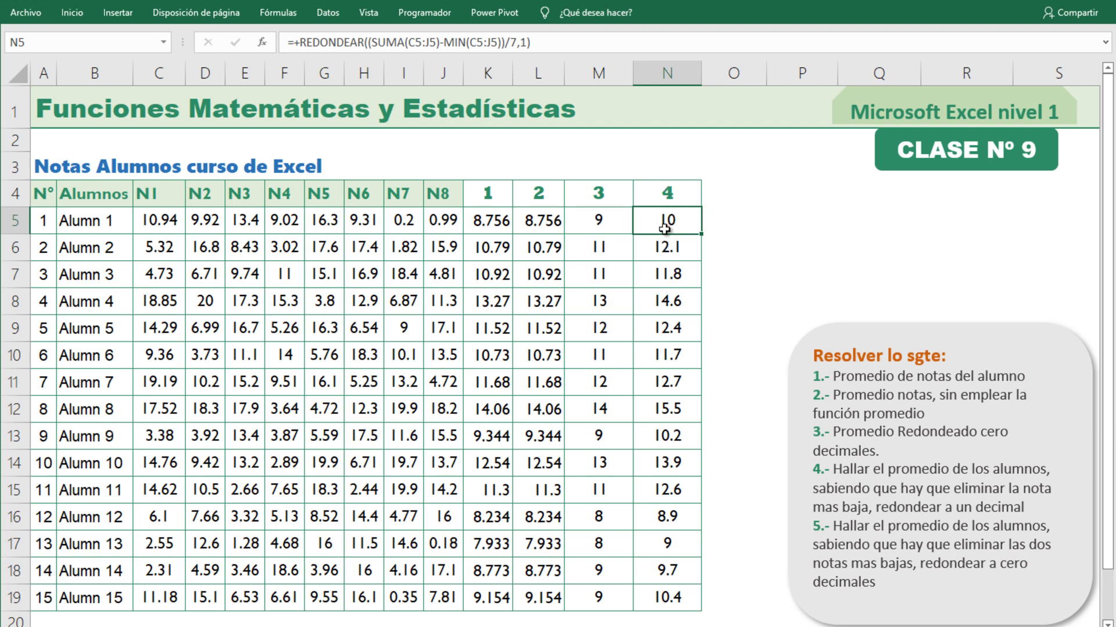
left_click_drag(667, 226, 655, 605)
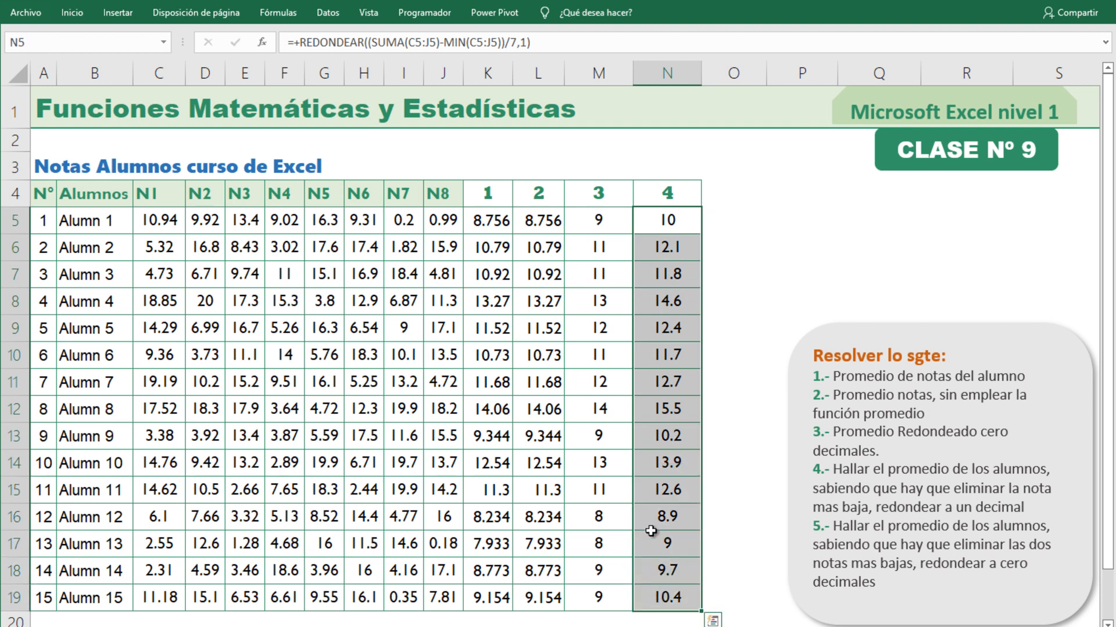
Extend the numbered column headers into O4 with the number 5 for the next exercise.
left_click_drag(615, 202, 771, 208)
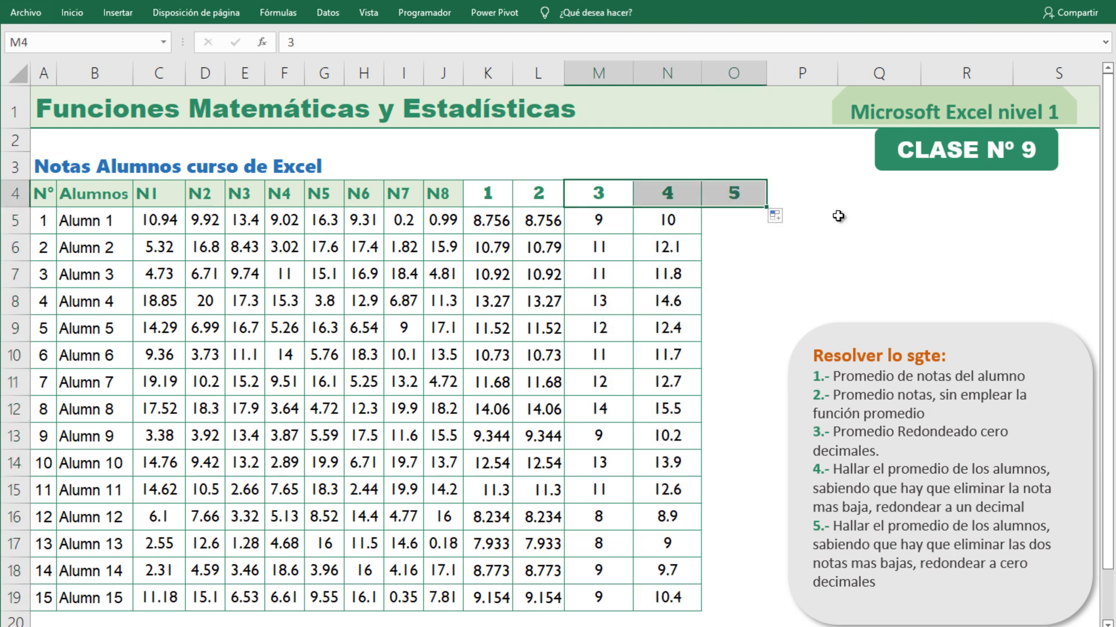
left_click(840, 217)
left_click(735, 193)
left_click(723, 224)
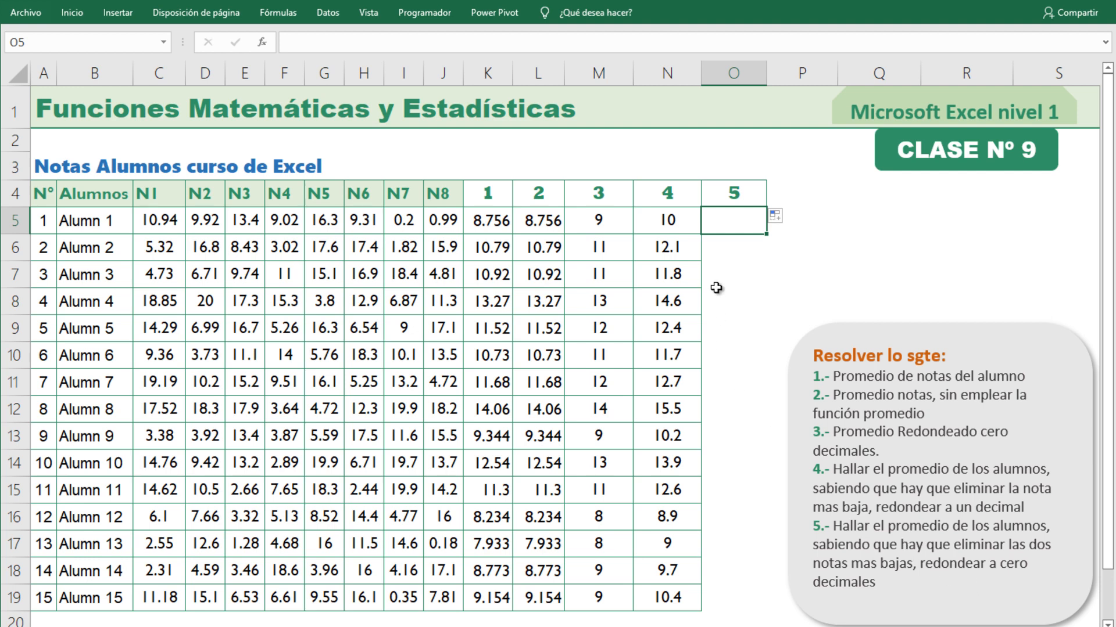
Review the N5 formula and locate the first student's two lowest grades within C5:J5.
left_click(671, 221)
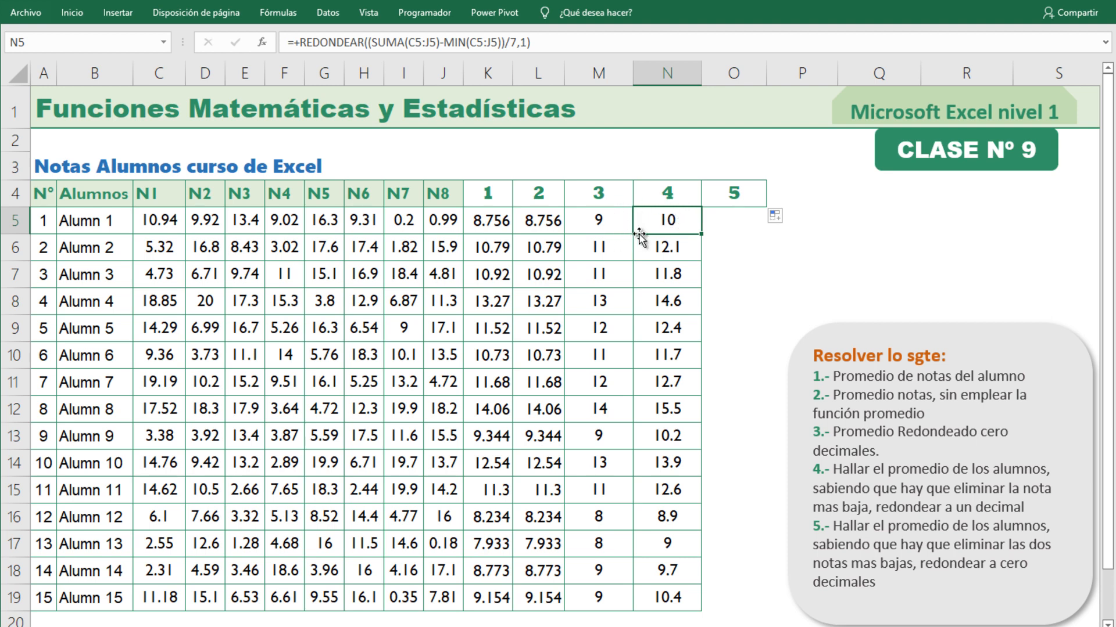
left_click(751, 222)
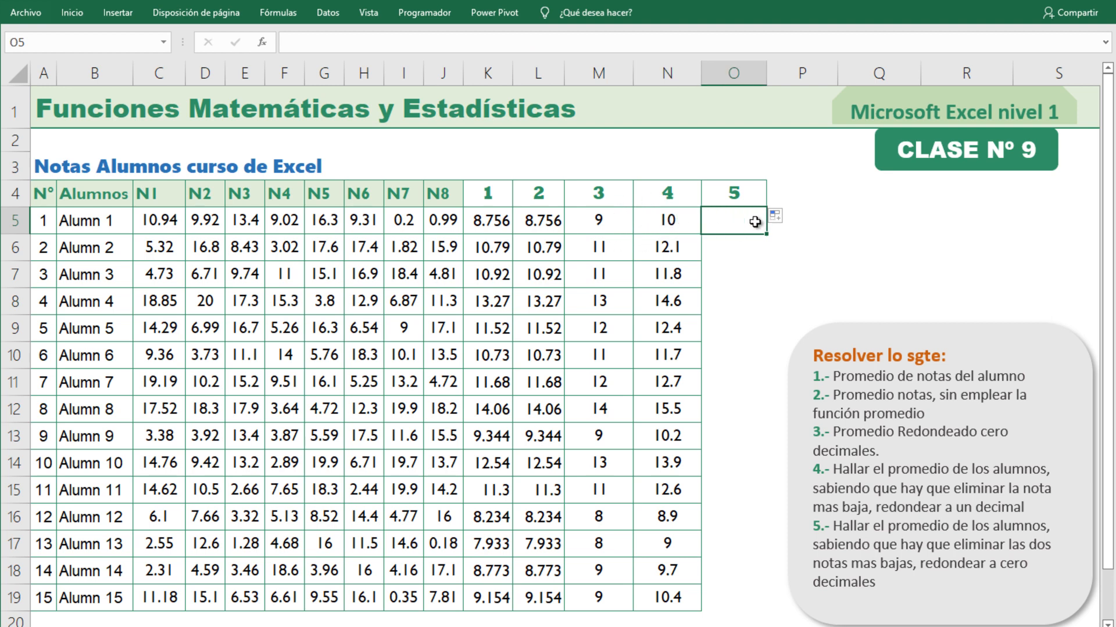
left_click(669, 219)
left_click(714, 224)
left_click(668, 220)
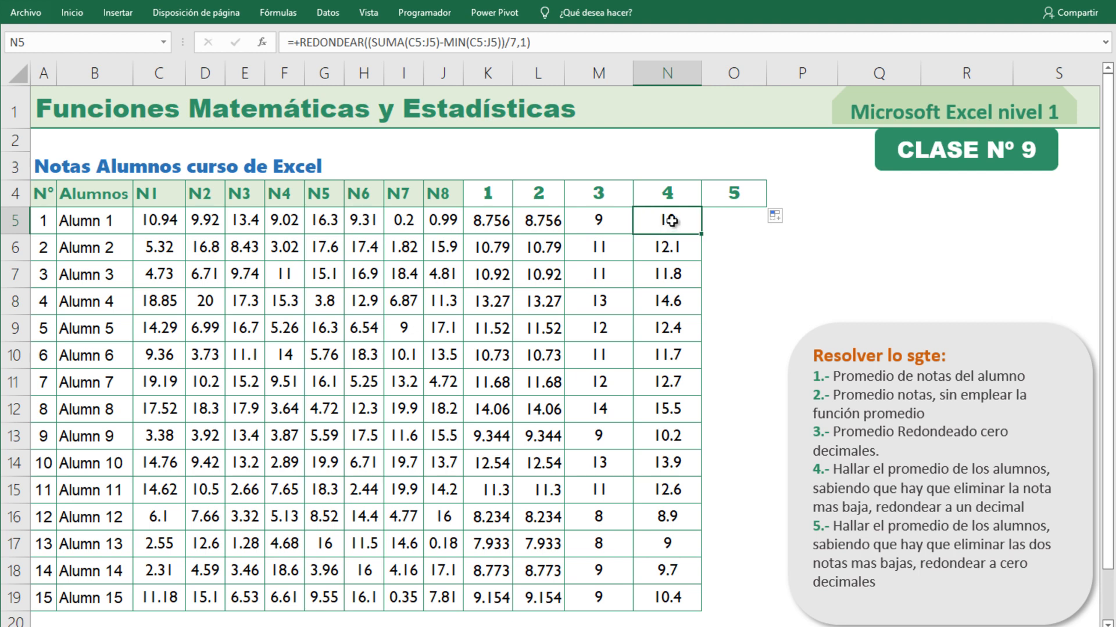
left_click(748, 226)
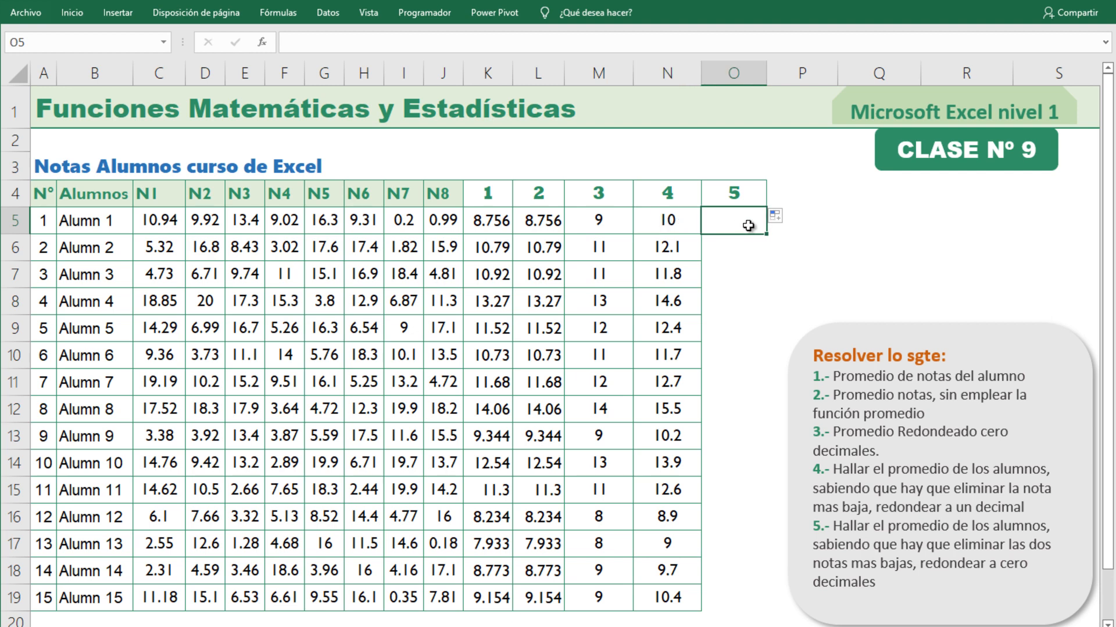
left_click_drag(166, 219, 441, 223)
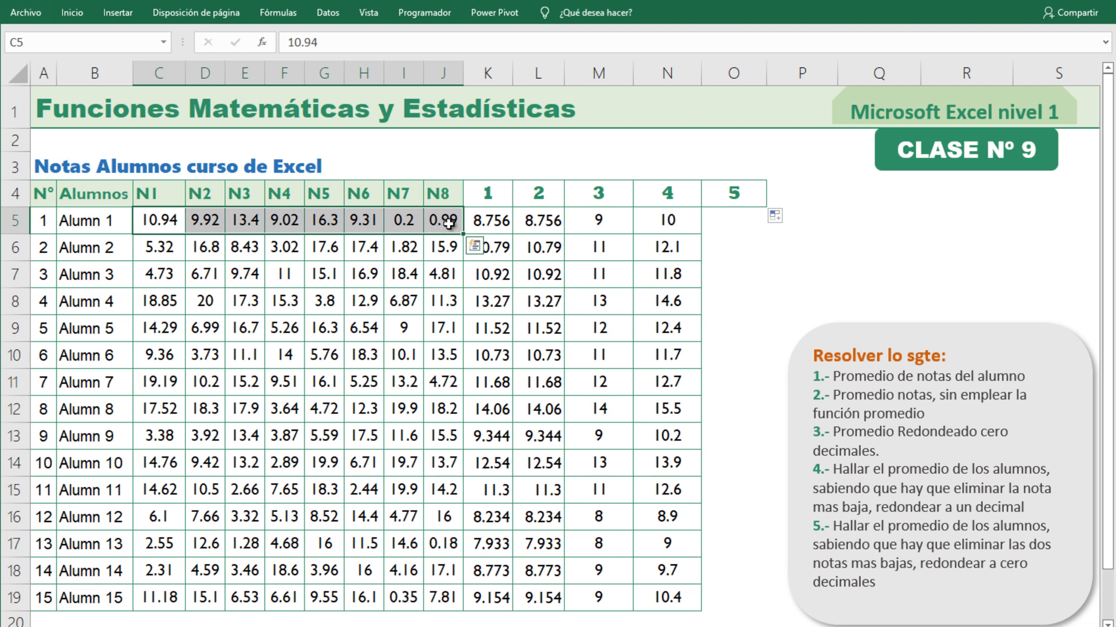
left_click(448, 222)
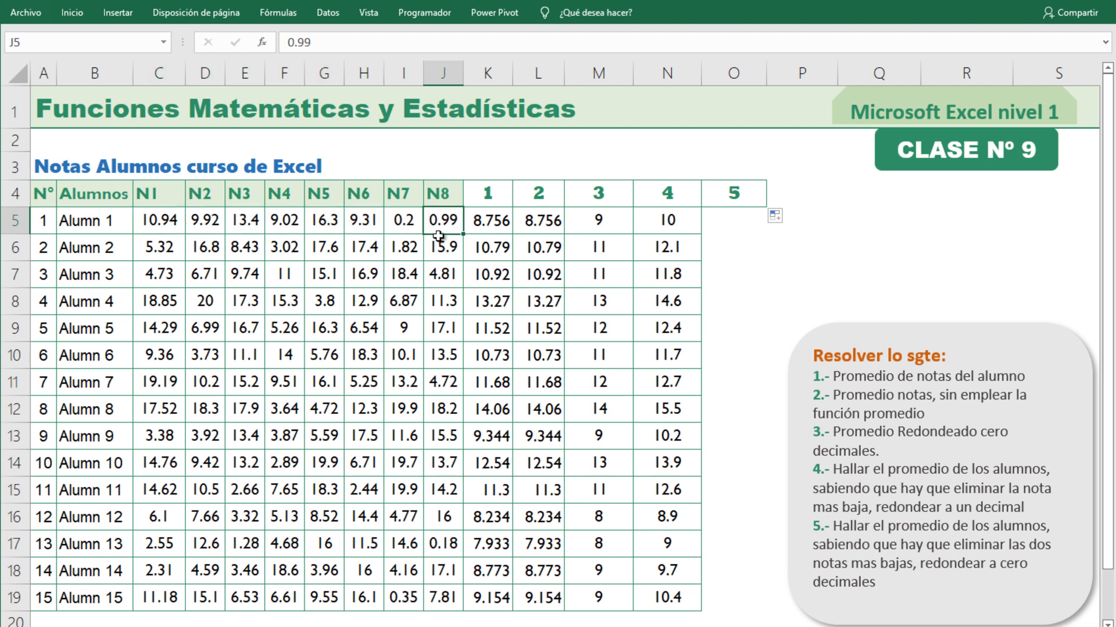
left_click(402, 222)
left_click_drag(403, 222, 443, 221)
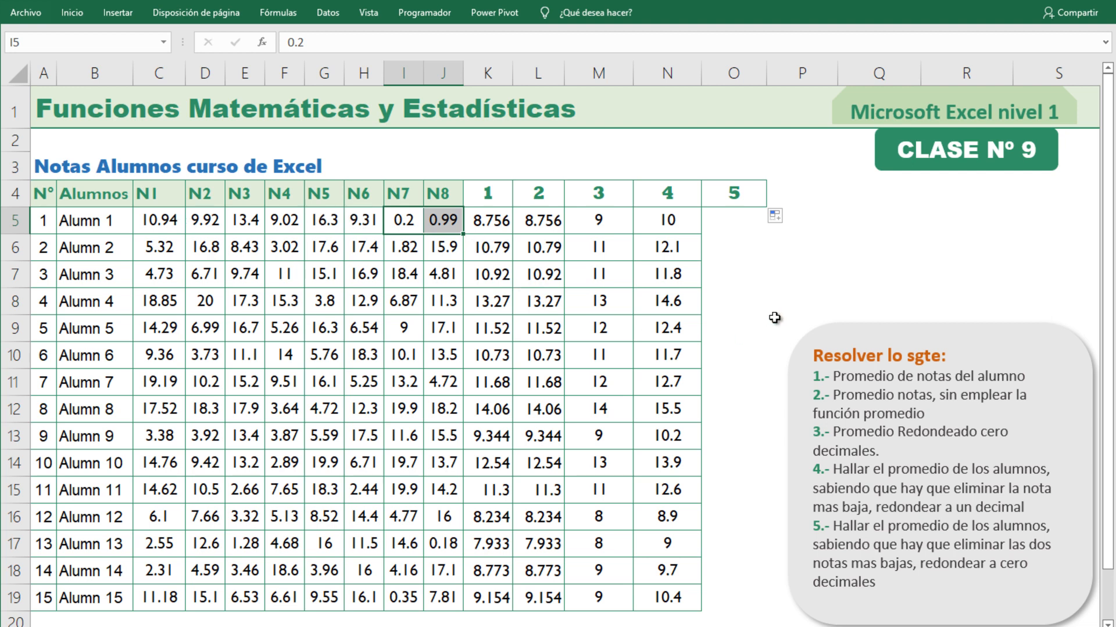
left_click(778, 276)
Begin the O5 formula by subtracting the lowest grade from the first student's total, using SUMA(C5:J5)-MIN(C5:J5).
left_click(740, 225)
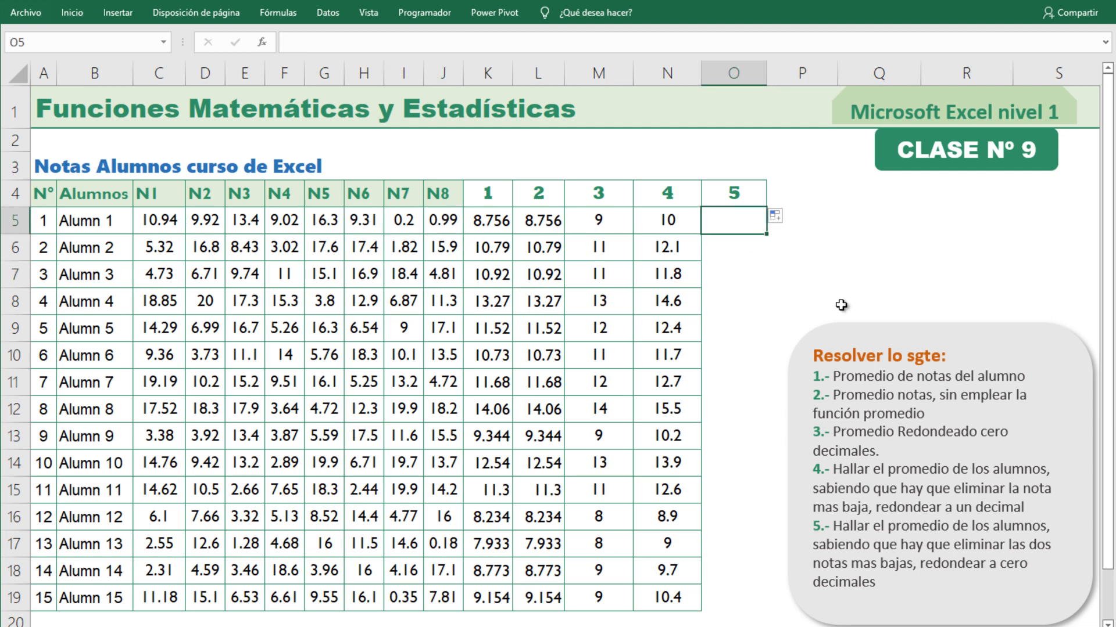
type("+SUMA(")
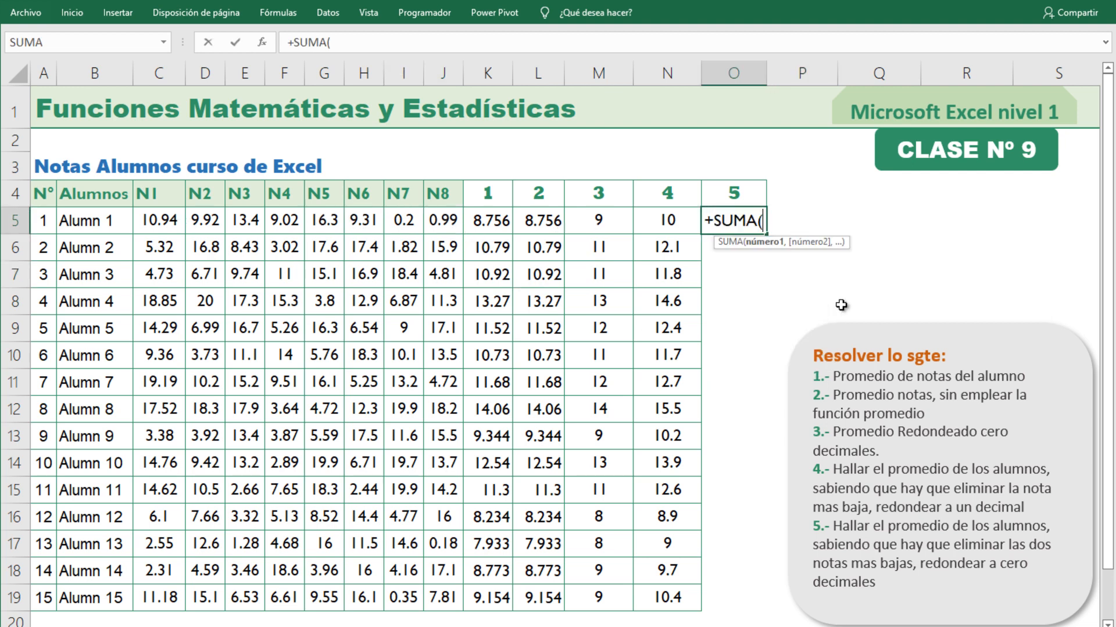
left_click_drag(160, 219, 447, 222)
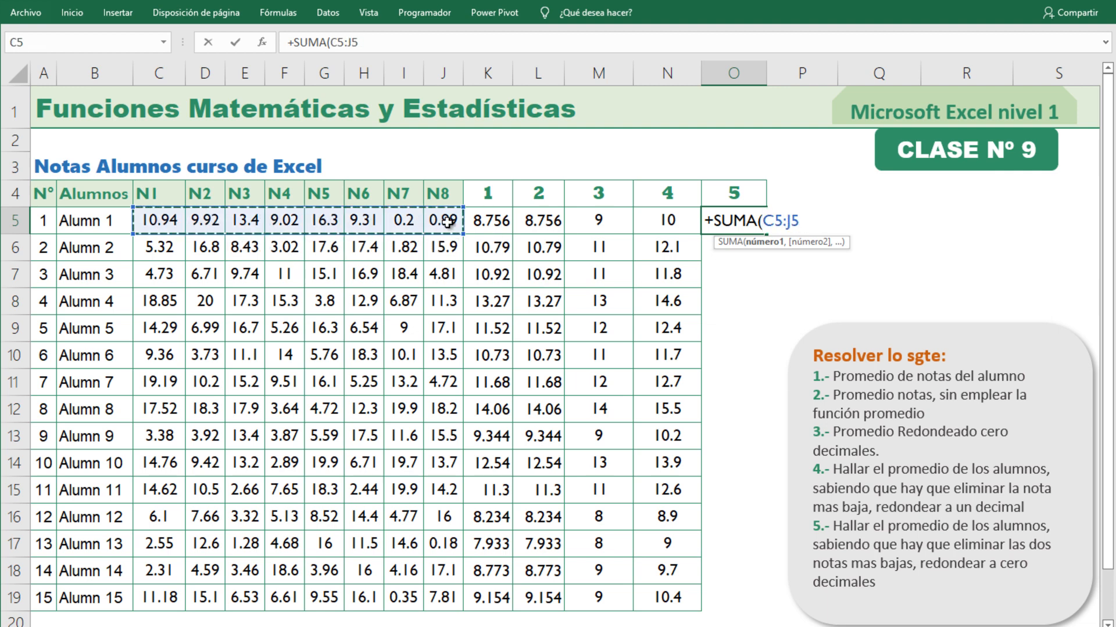
type(")")
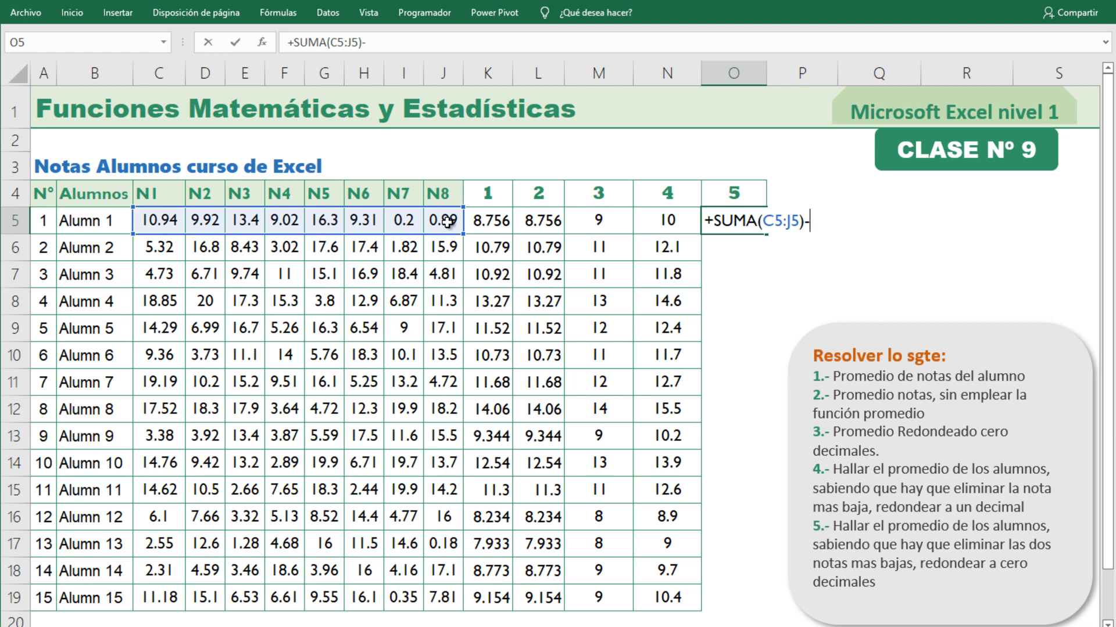
type("-min")
key("Tab")
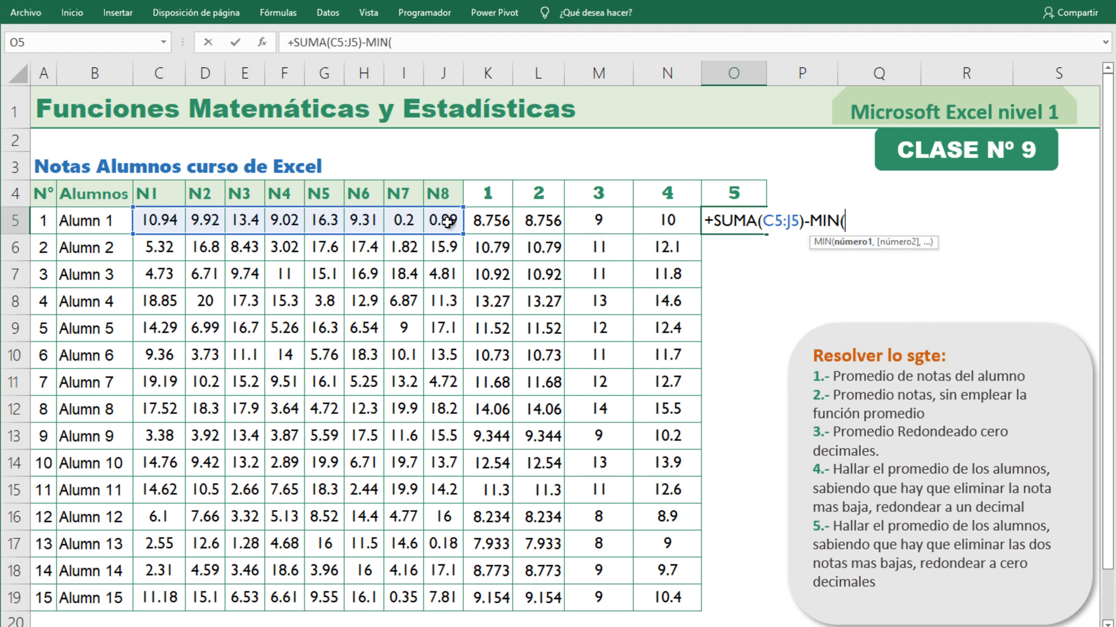
left_click_drag(162, 222, 463, 223)
type(")-")
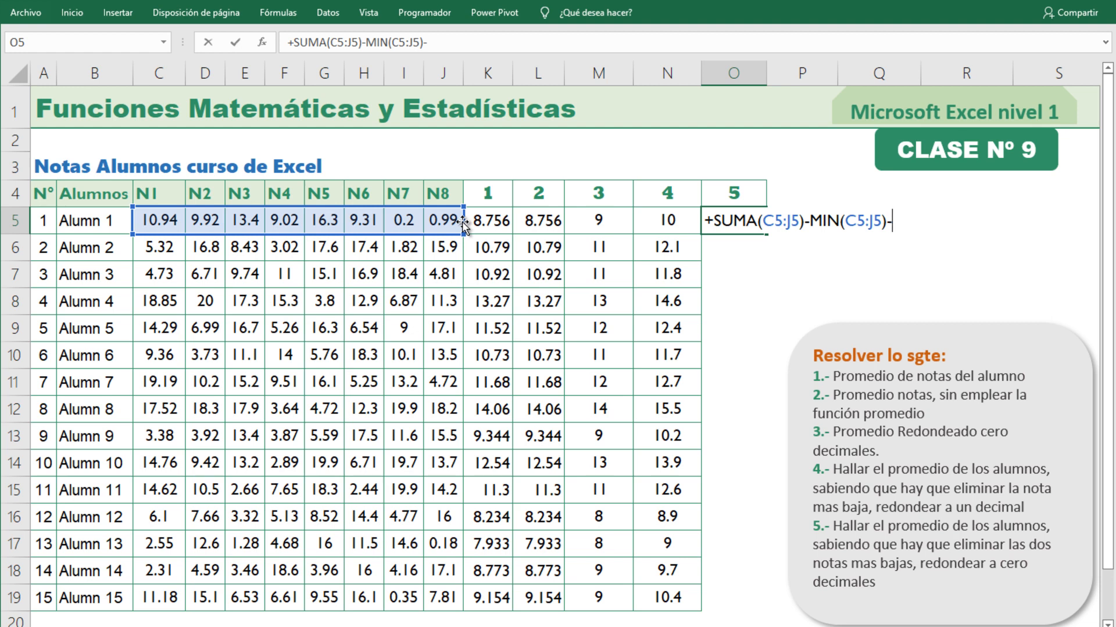
Extend the O5 formula to also subtract the second-lowest grade with K.ESIMO.MENOR(C5:J5,2).
type("k")
key("Down")
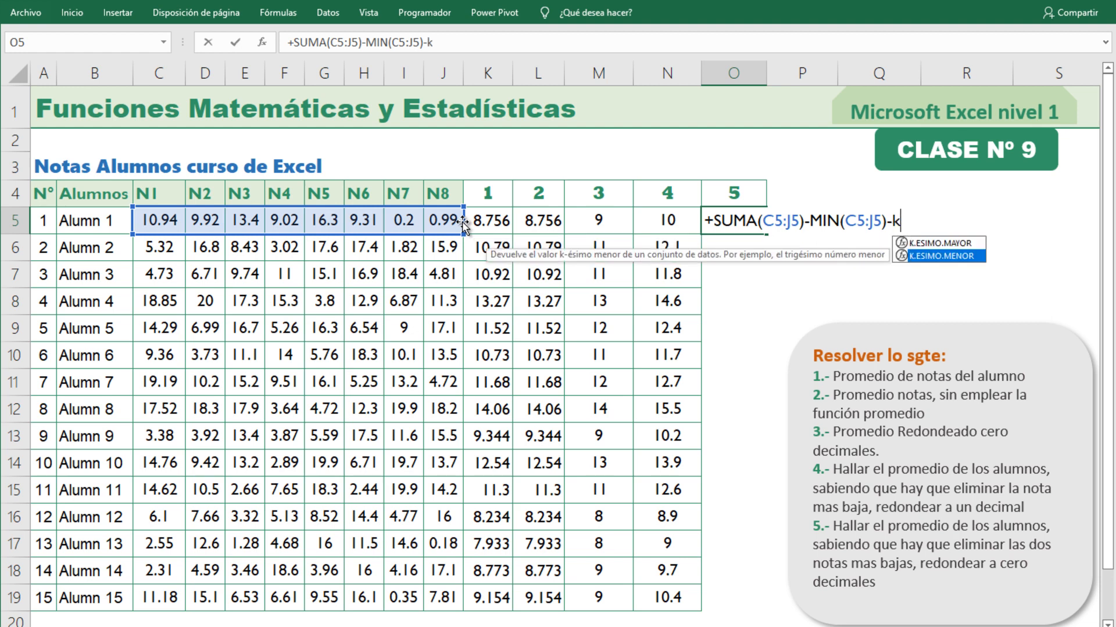
key("Tab")
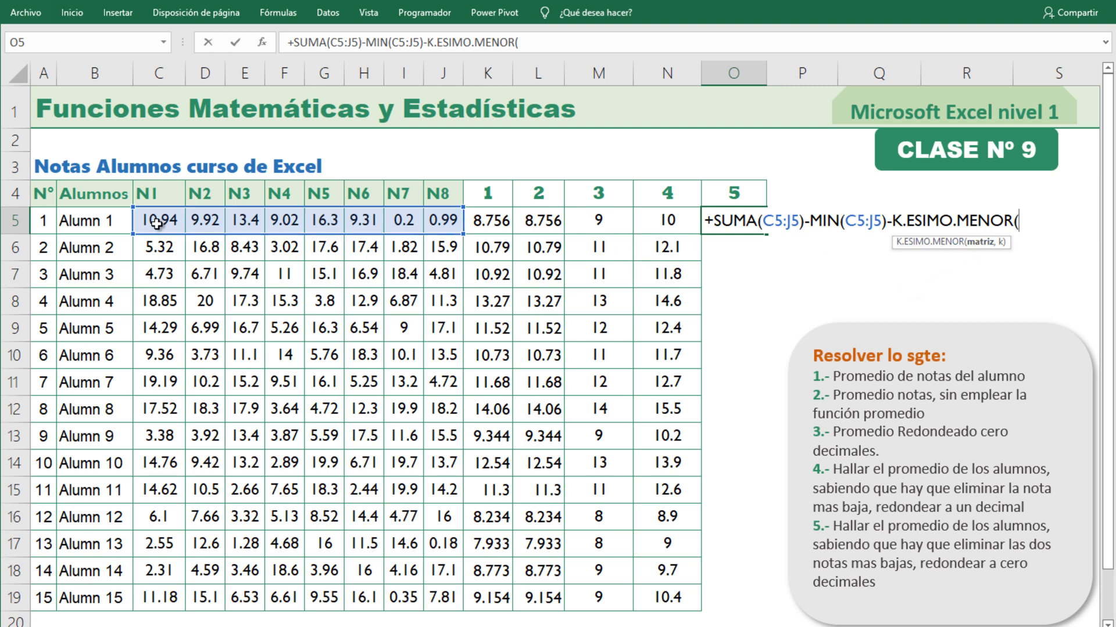
left_click_drag(158, 221, 437, 223)
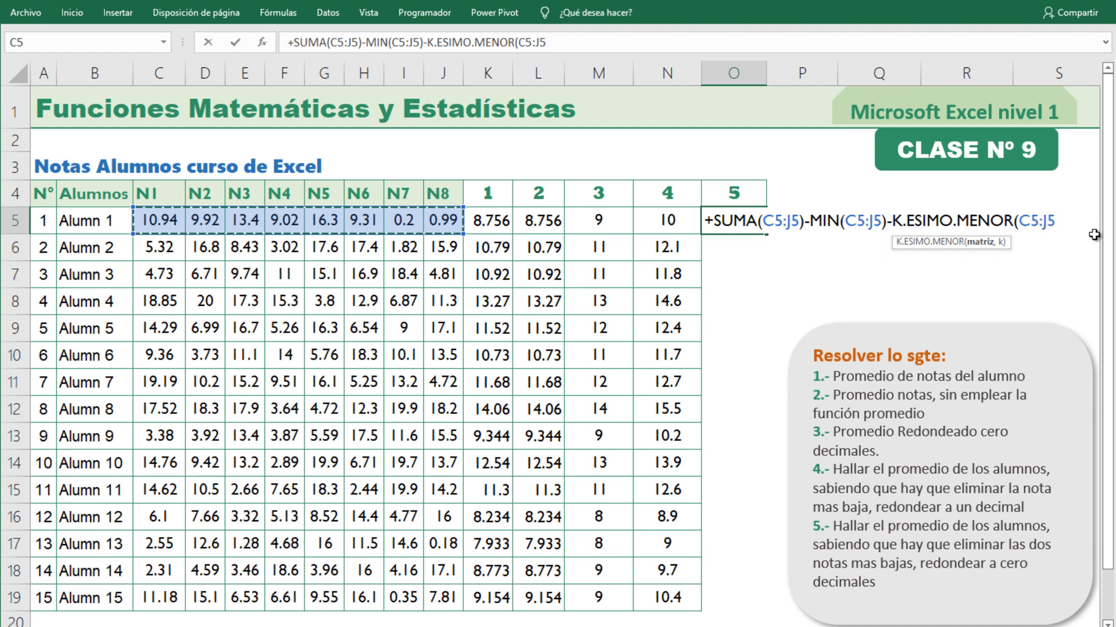
type(",")
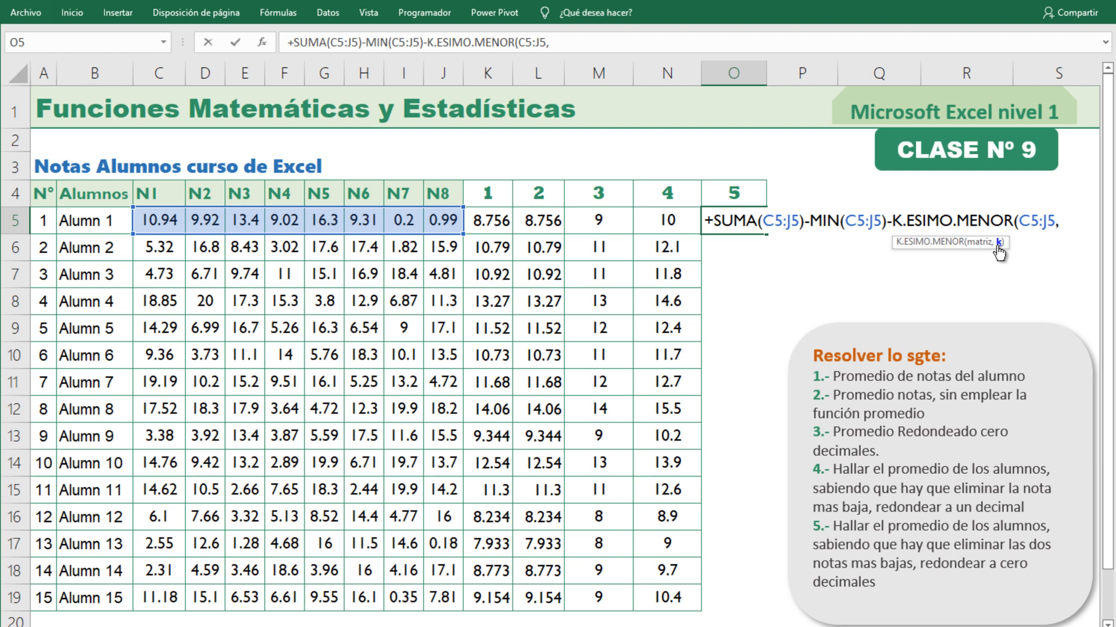
type("2)")
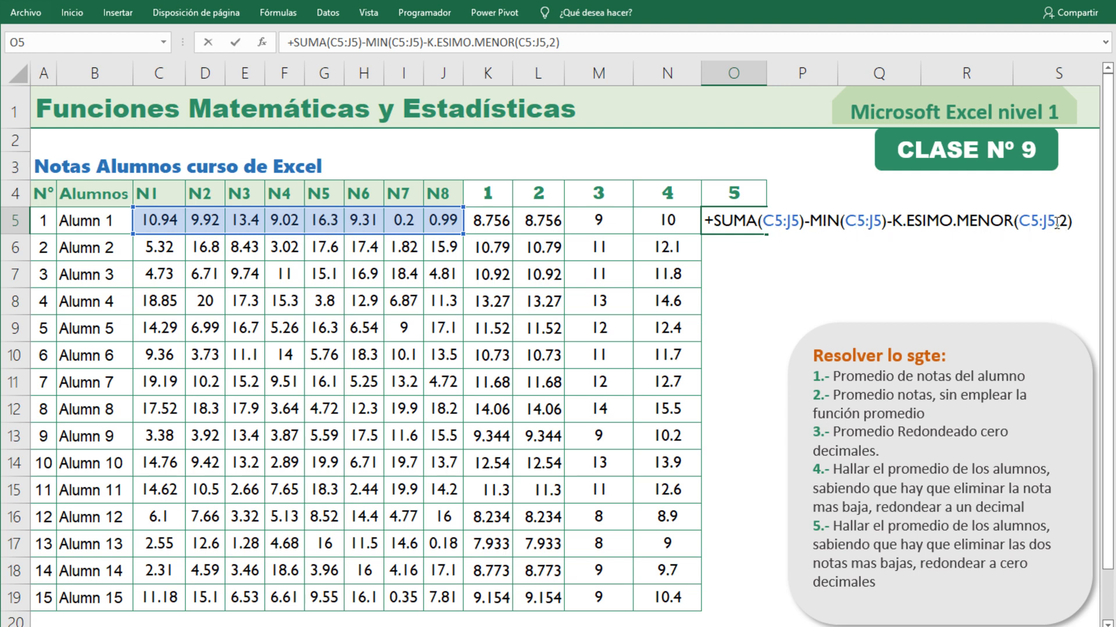
Enclose the subtraction in the O5 formula in parentheses and divide it by 6 to average the remaining grades.
left_click_drag(1055, 224, 1026, 227)
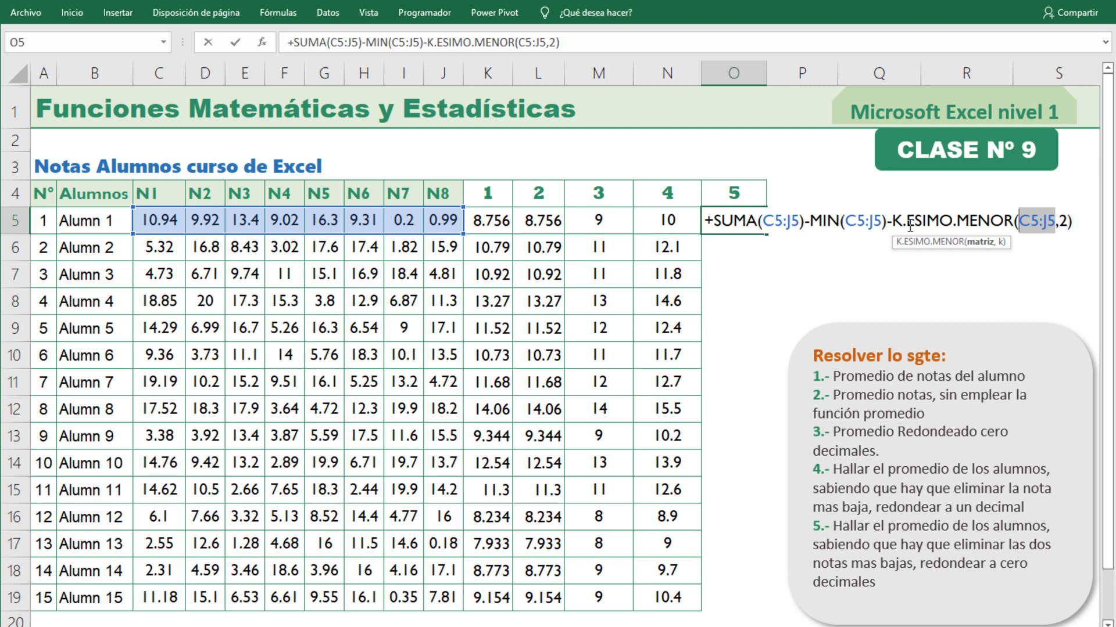
left_click(1070, 221)
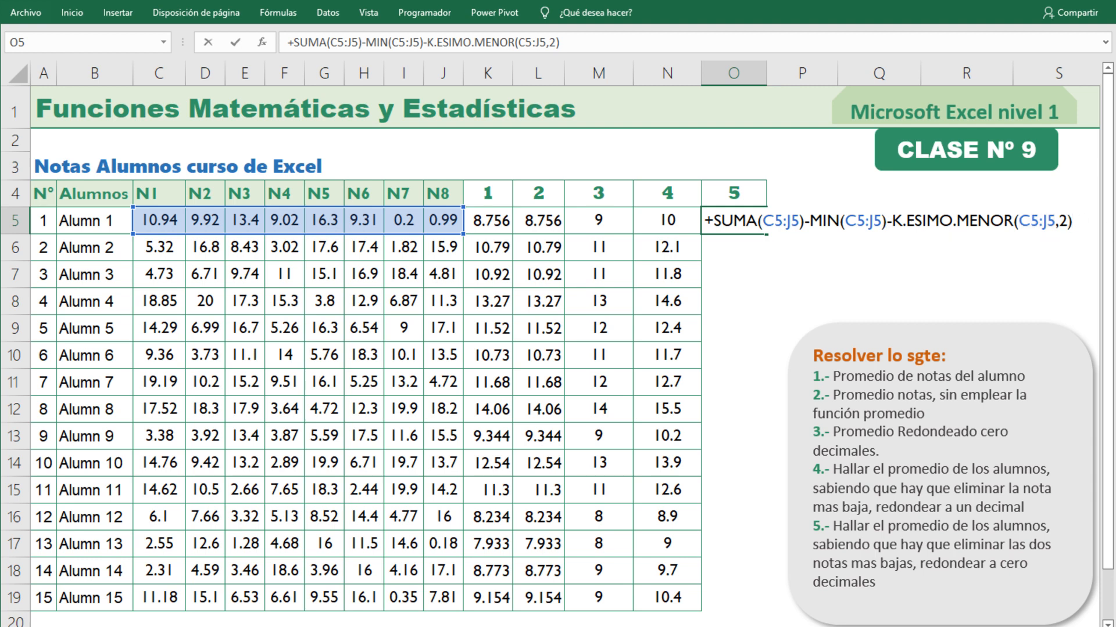
type(")")
left_click(714, 221)
type("(")
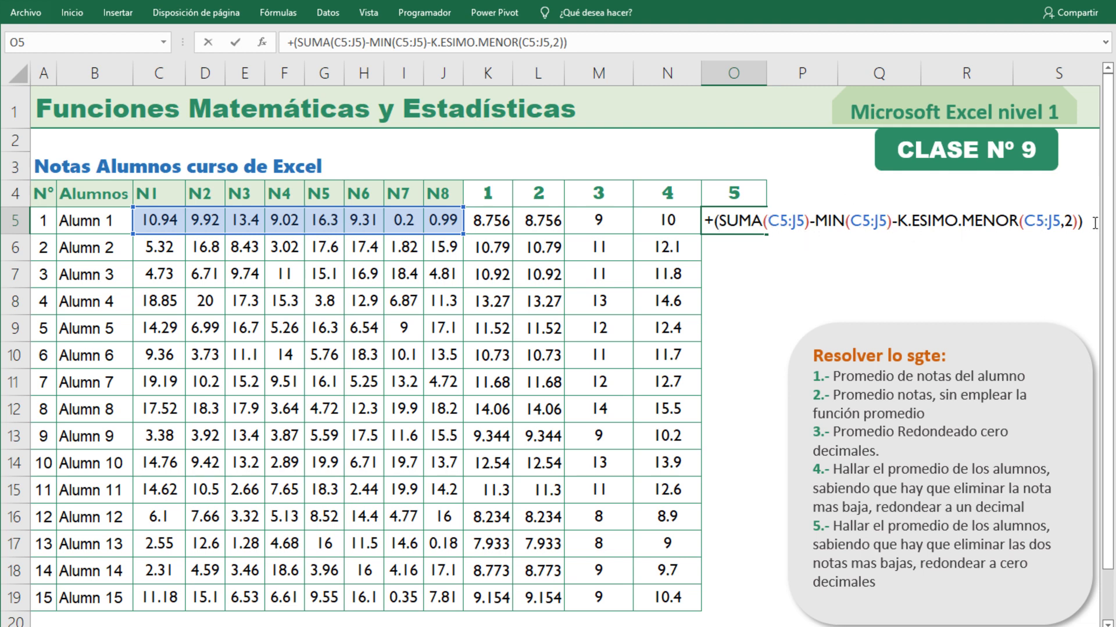
type("/")
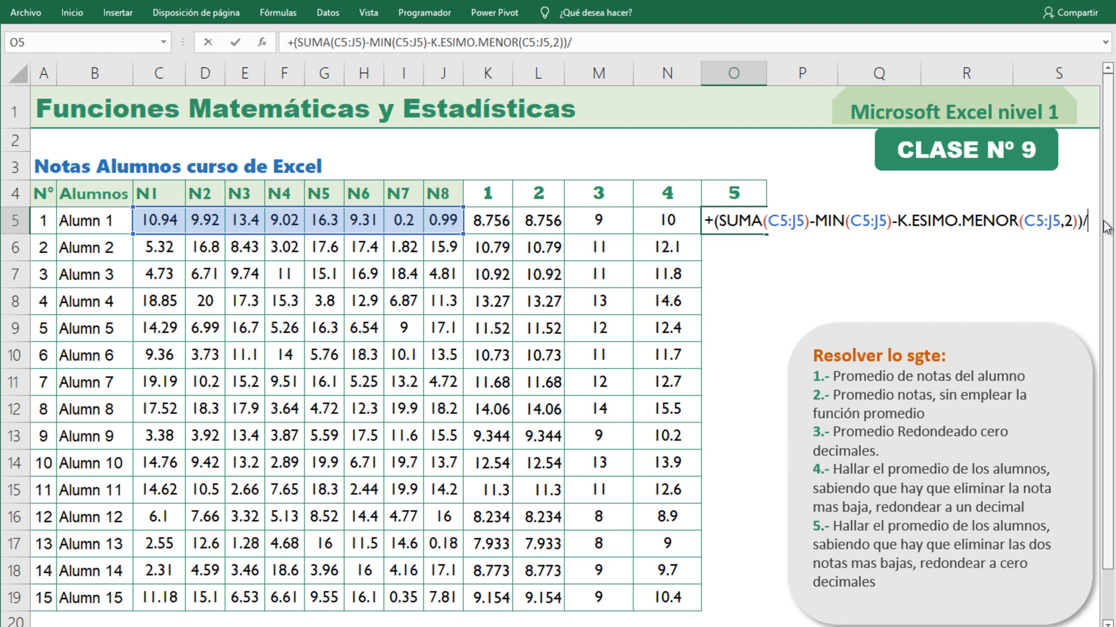
type("6")
key("Return")
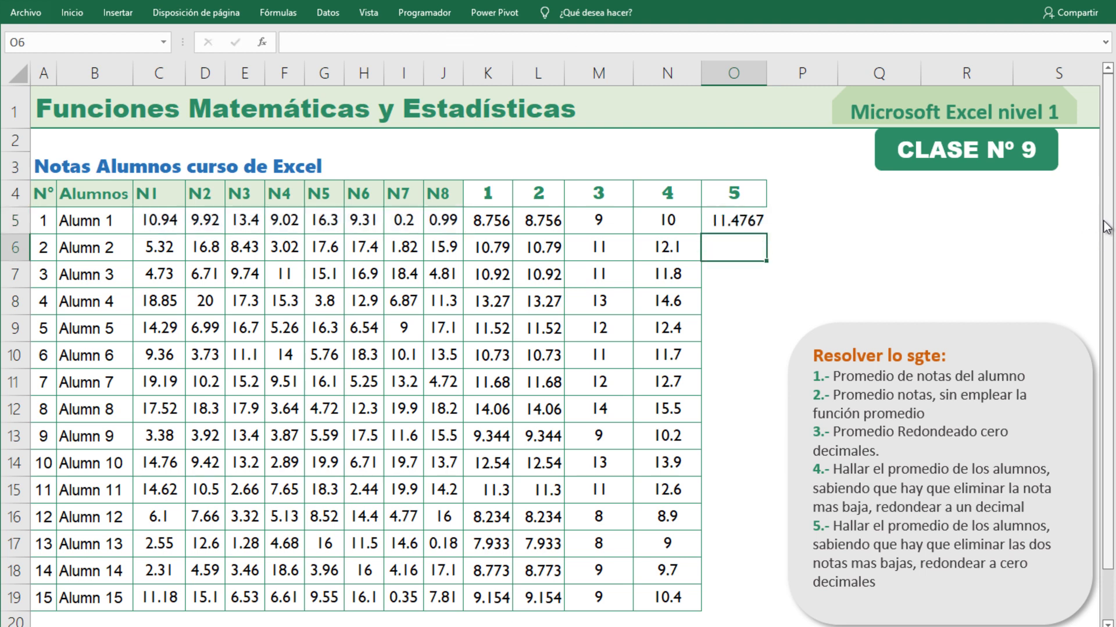
Insert REDONDEAR at the start of the O5 formula, with its own opening parenthesis before the parenthesized subtraction.
key("Up")
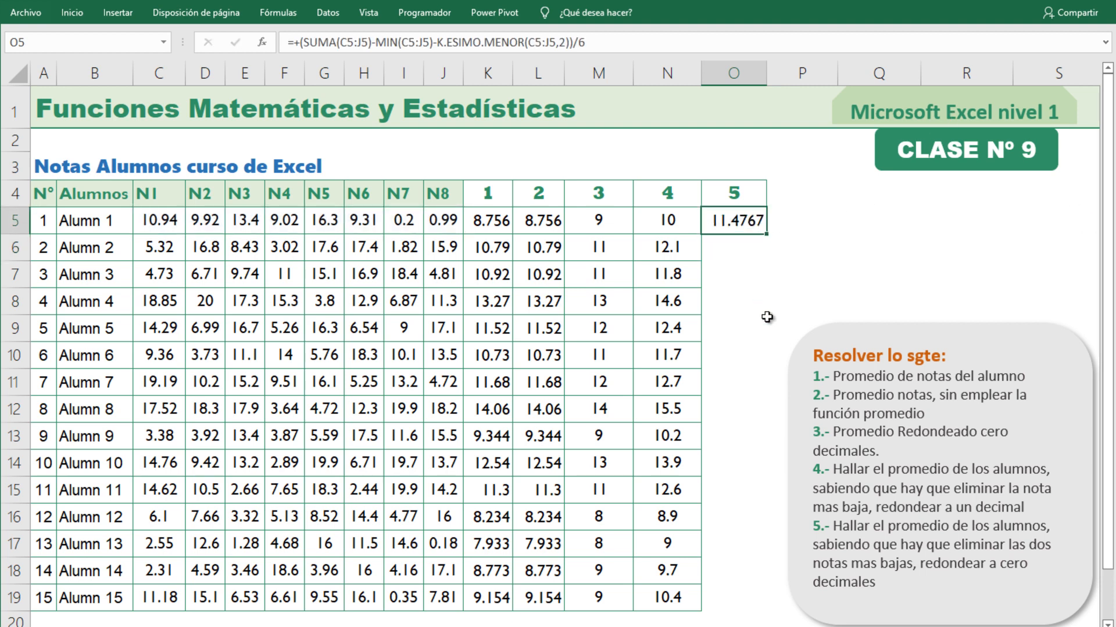
double_click(733, 228)
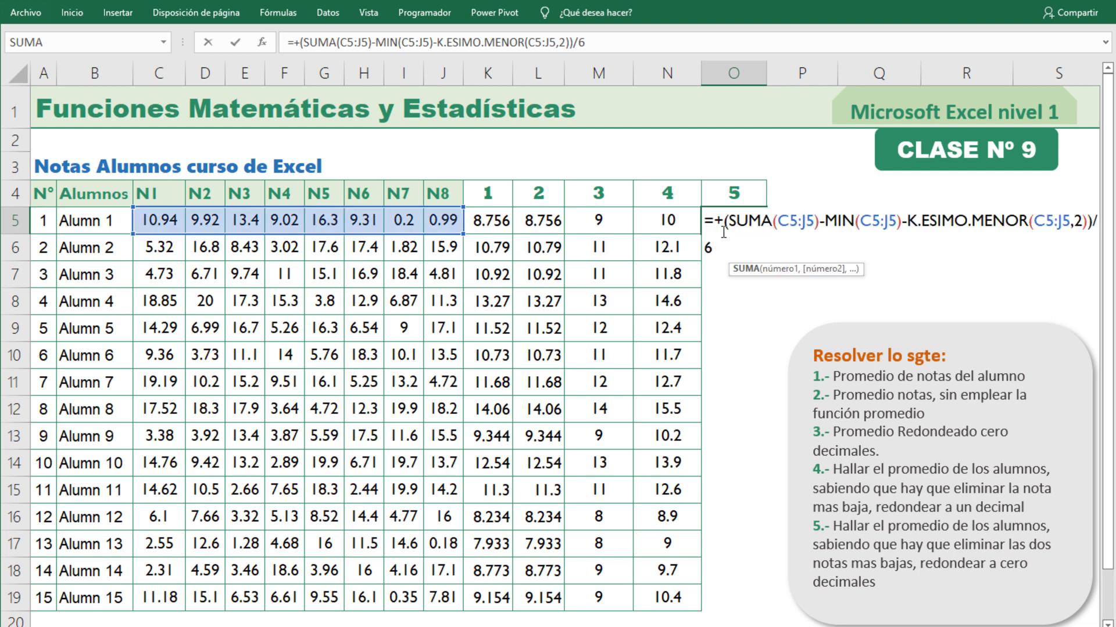
left_click(721, 221)
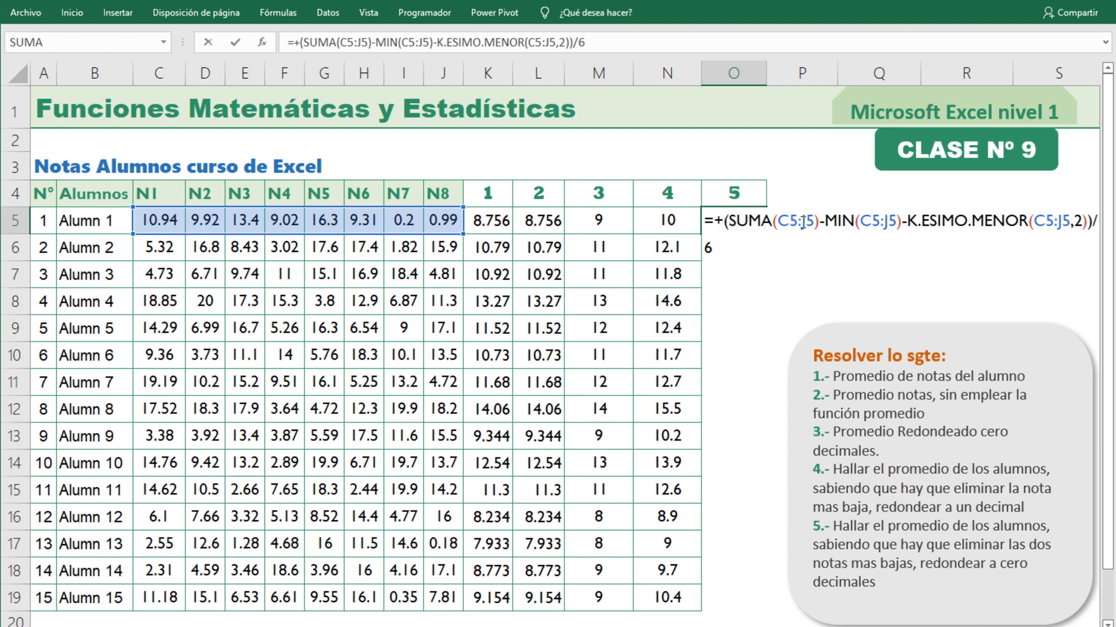
type("redon")
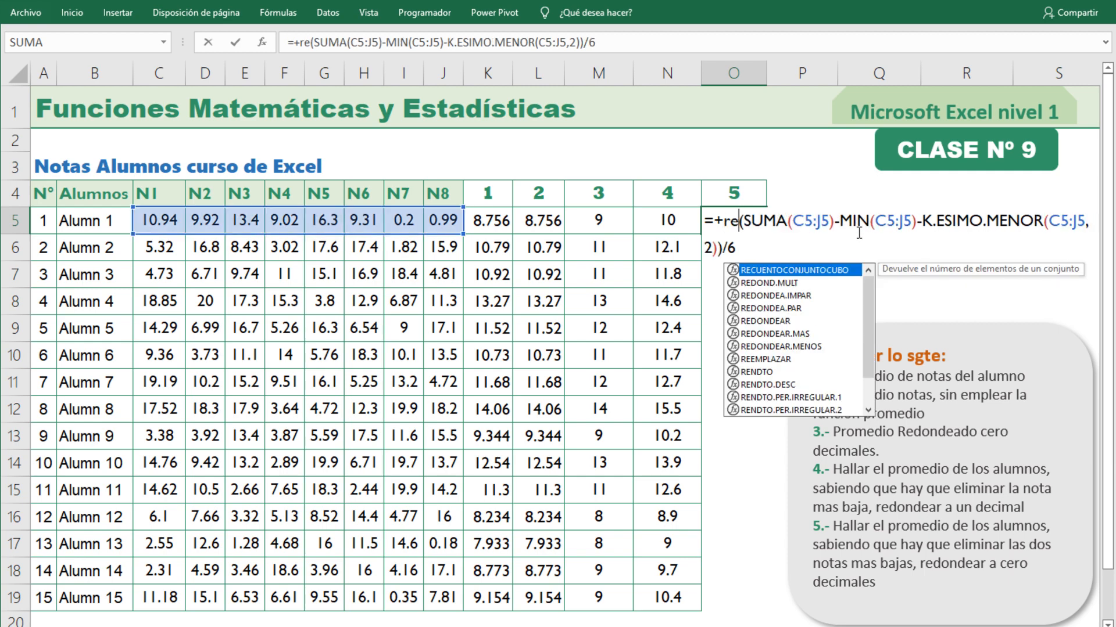
key("Down")
key("Down")
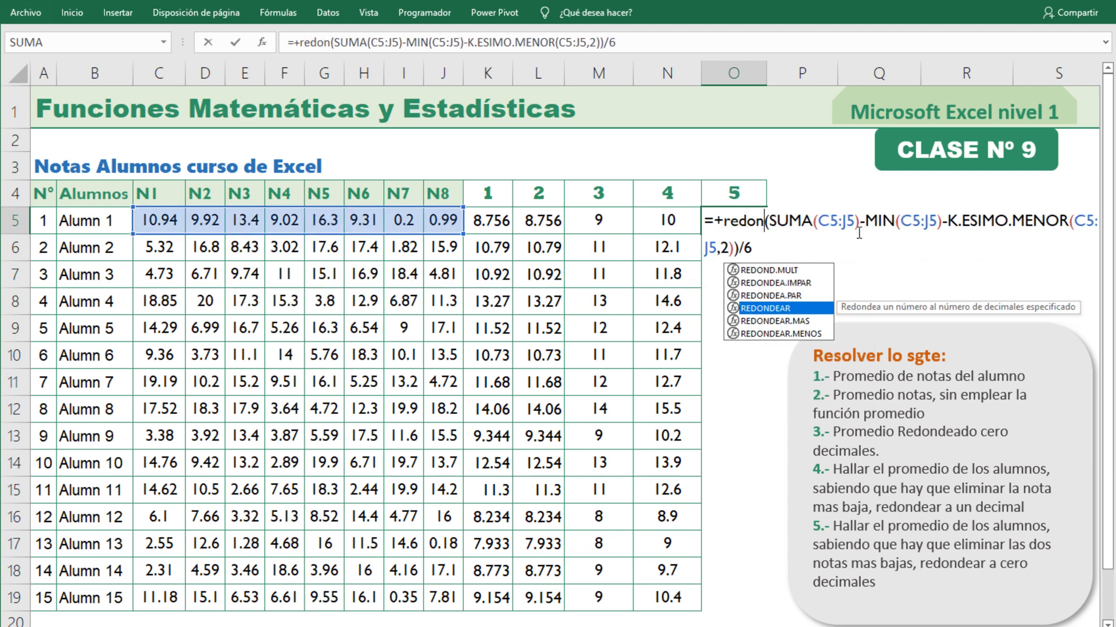
key("Tab")
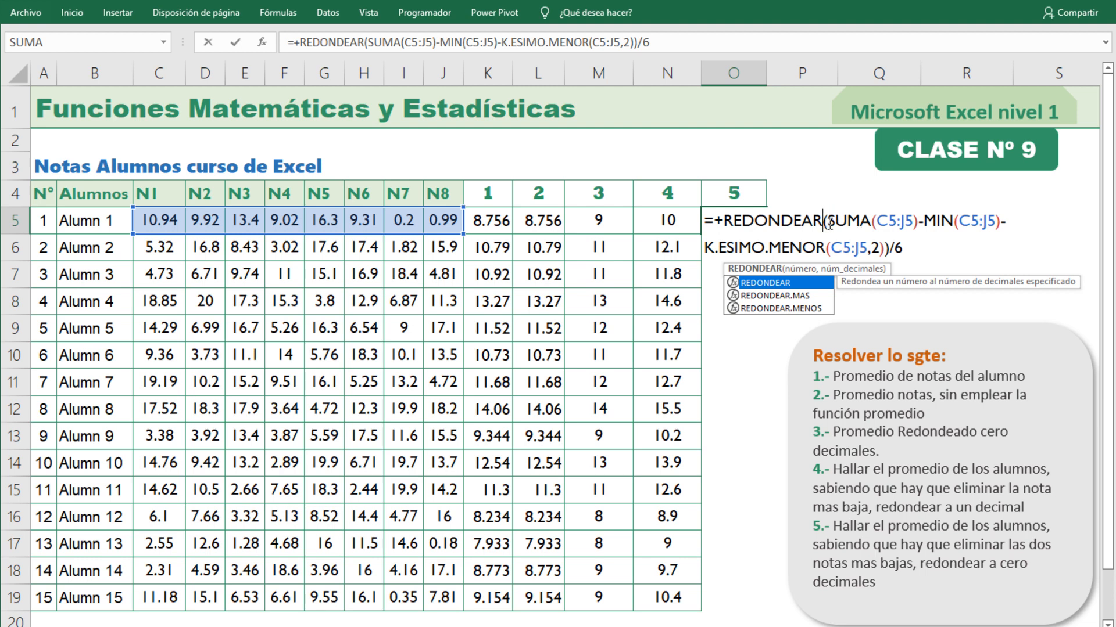
left_click_drag(829, 224, 825, 224)
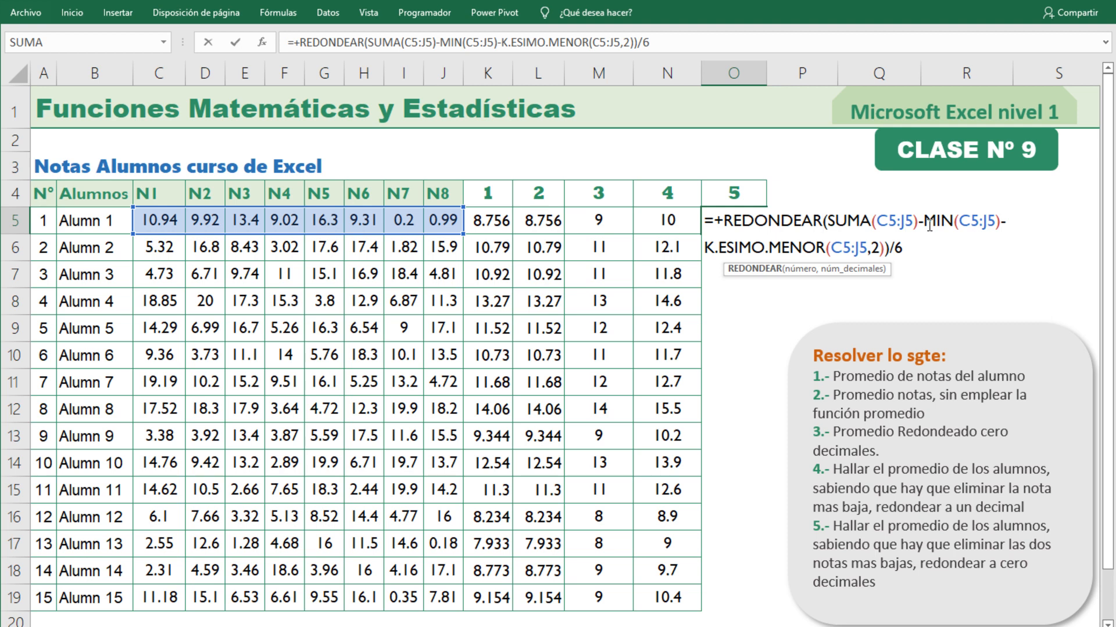
type("(")
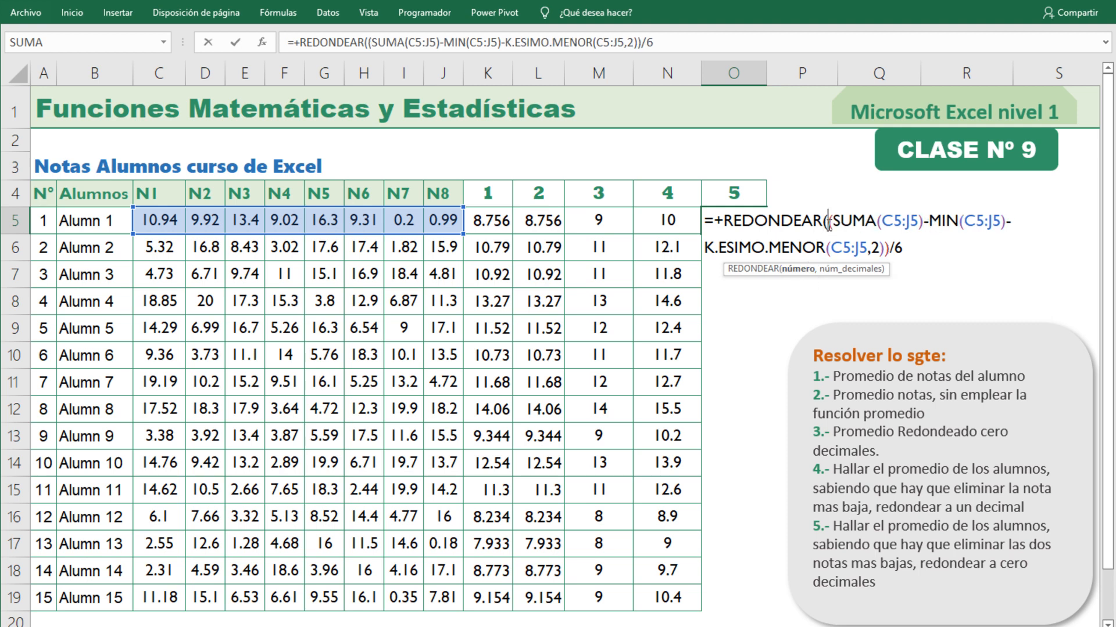
Complete the REDONDEAR function in O5 with 0 decimals after the division by 6.
left_click_drag(828, 222, 904, 247)
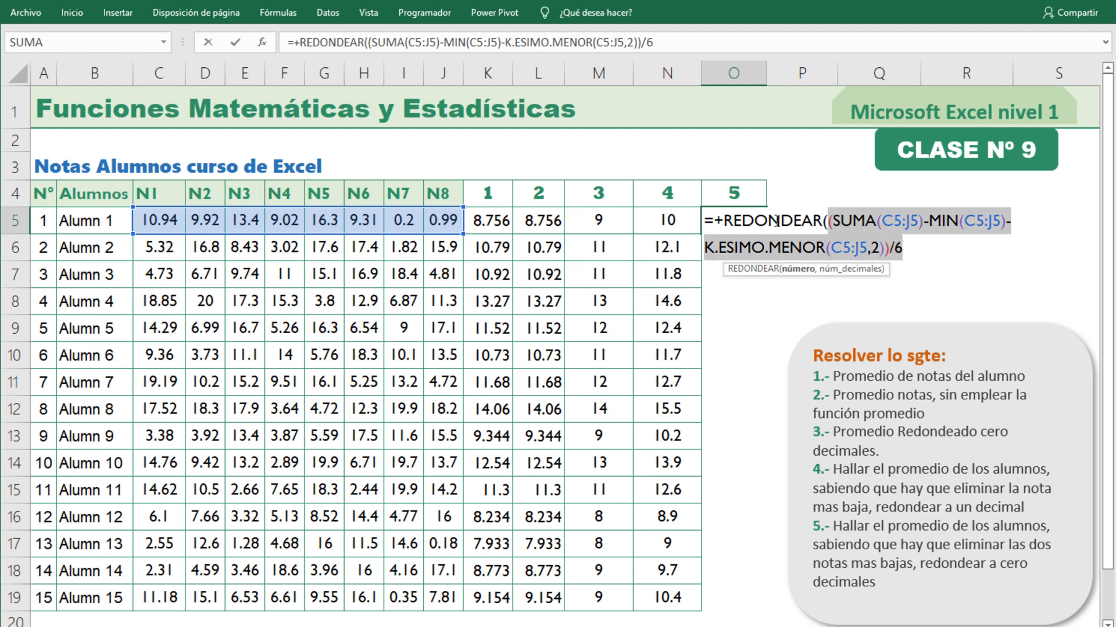
left_click(907, 250)
type(",")
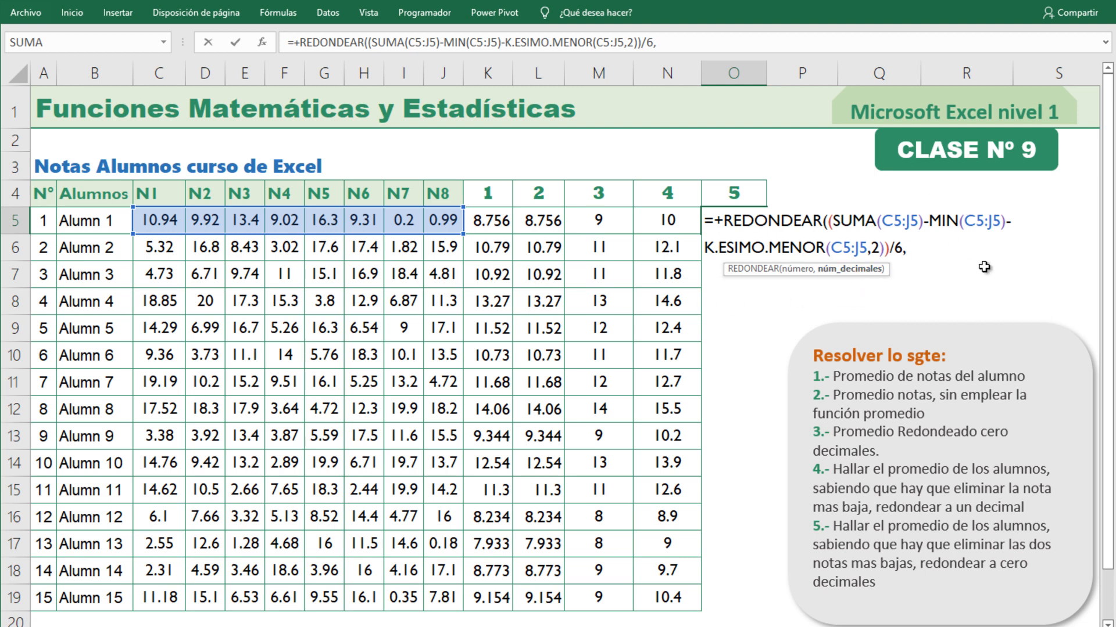
type("0)")
key("Return")
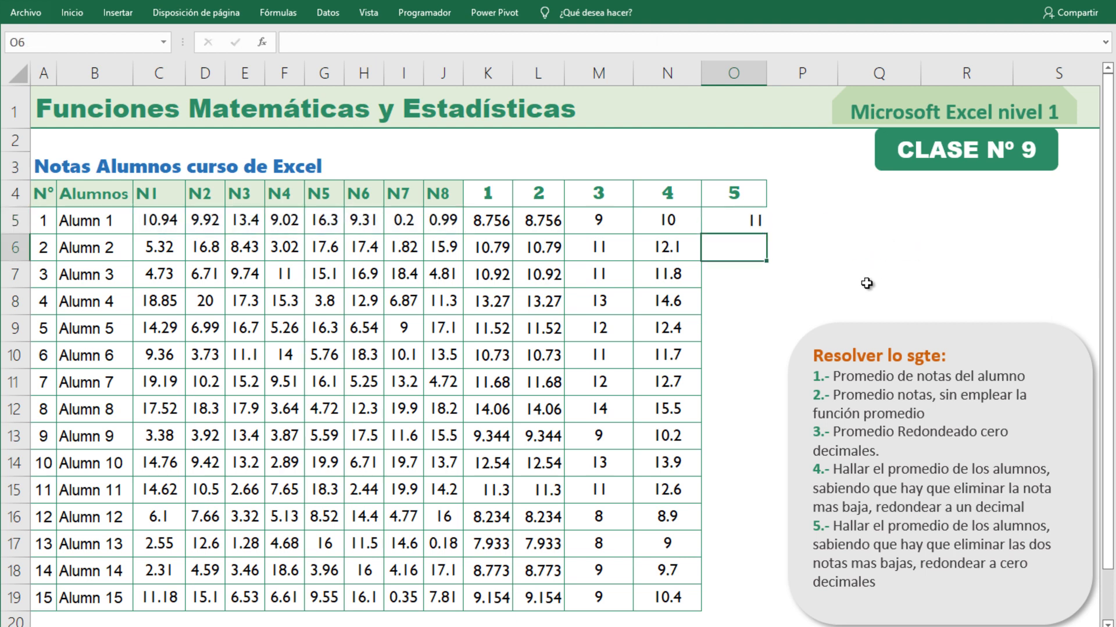
Copy the O5 formula down to O19 and format the results with centred alignment and cell borders.
left_click(750, 221)
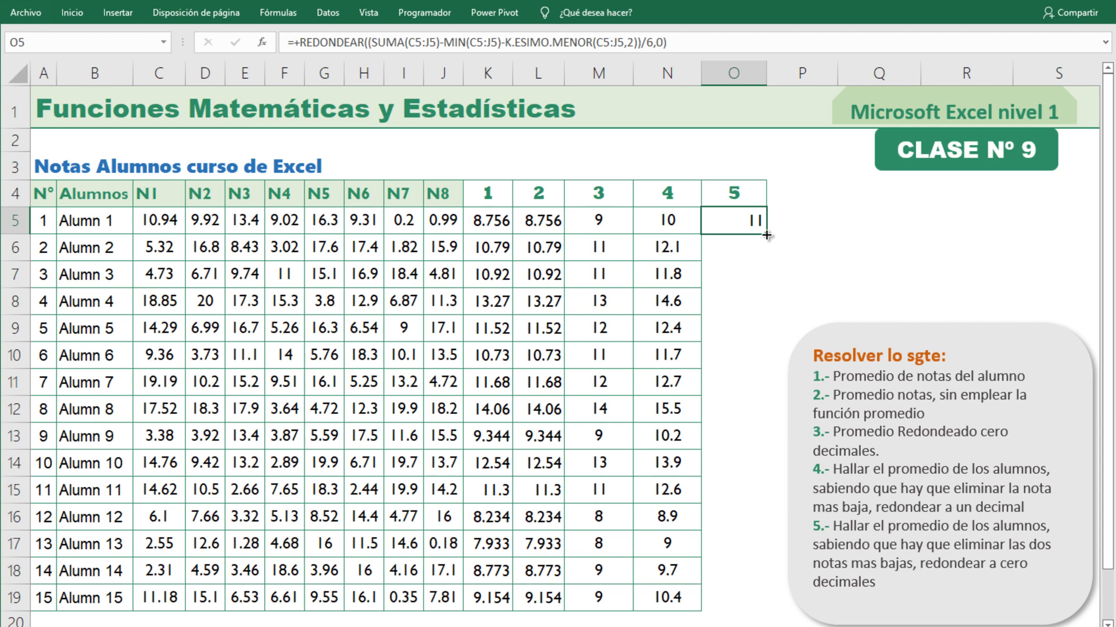
double_click(767, 236)
left_click(79, 16)
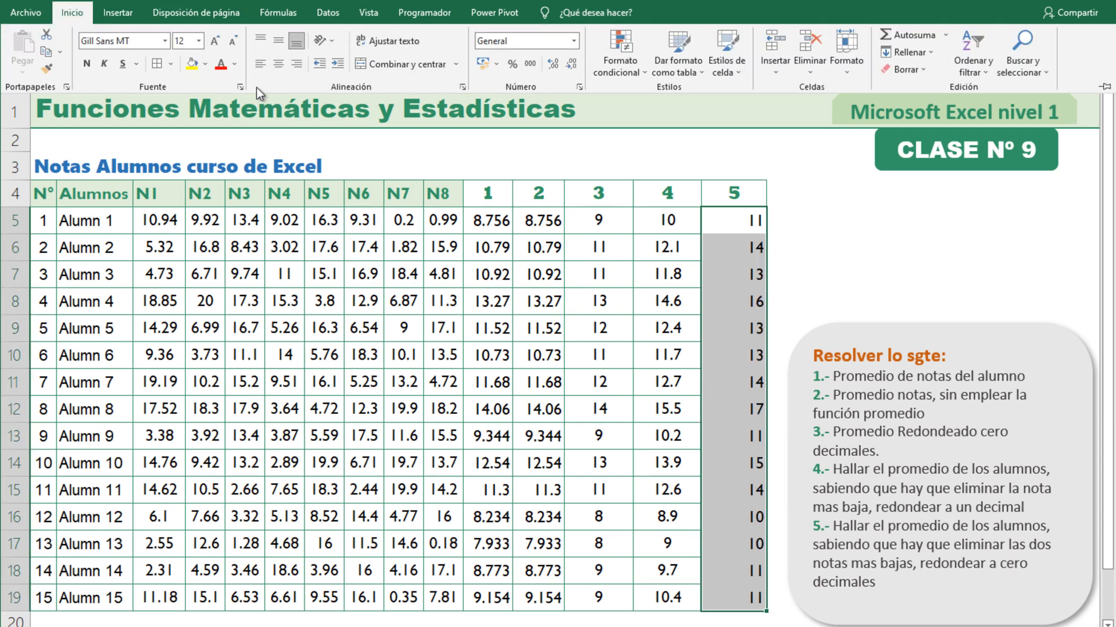
left_click(278, 64)
left_click(156, 66)
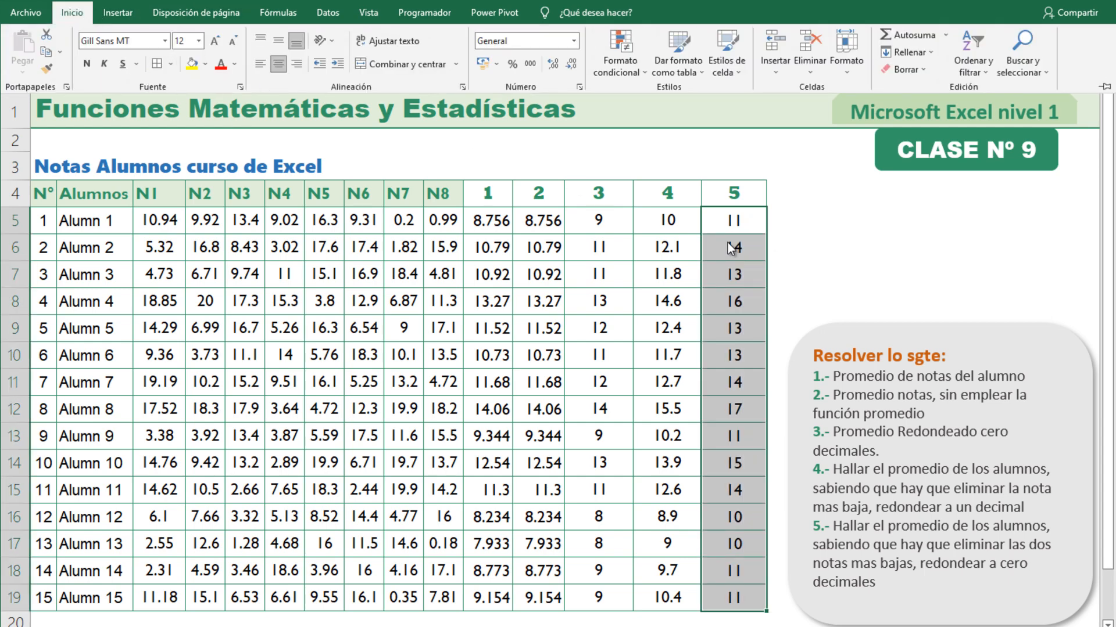
left_click(859, 256)
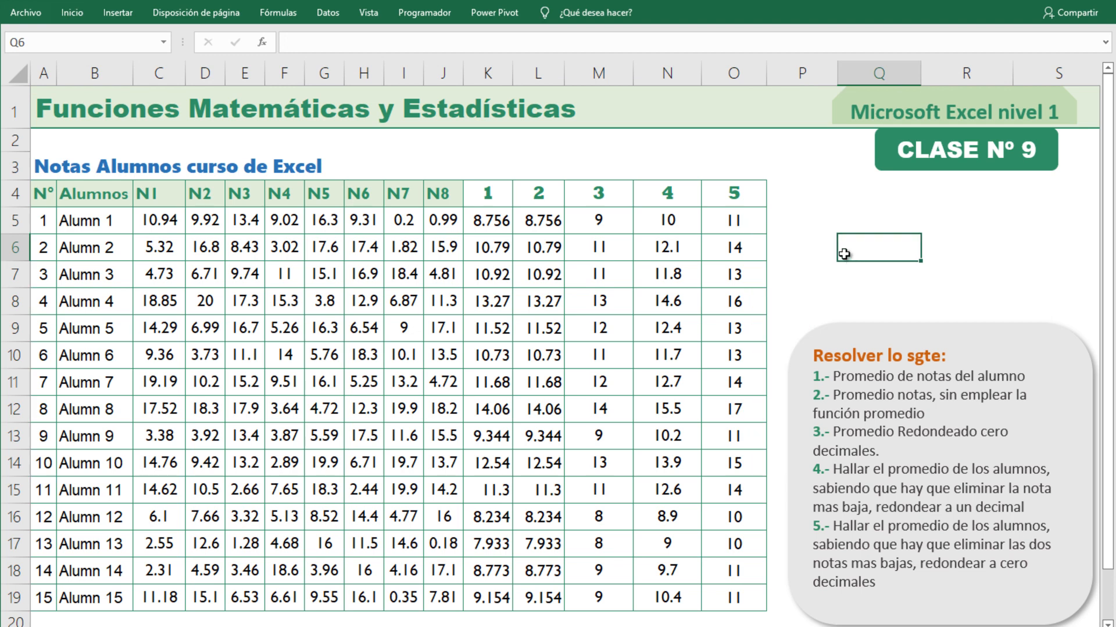
Narrow columns N and O slightly to the same width.
left_click(668, 196)
left_click_drag(700, 199, 711, 592)
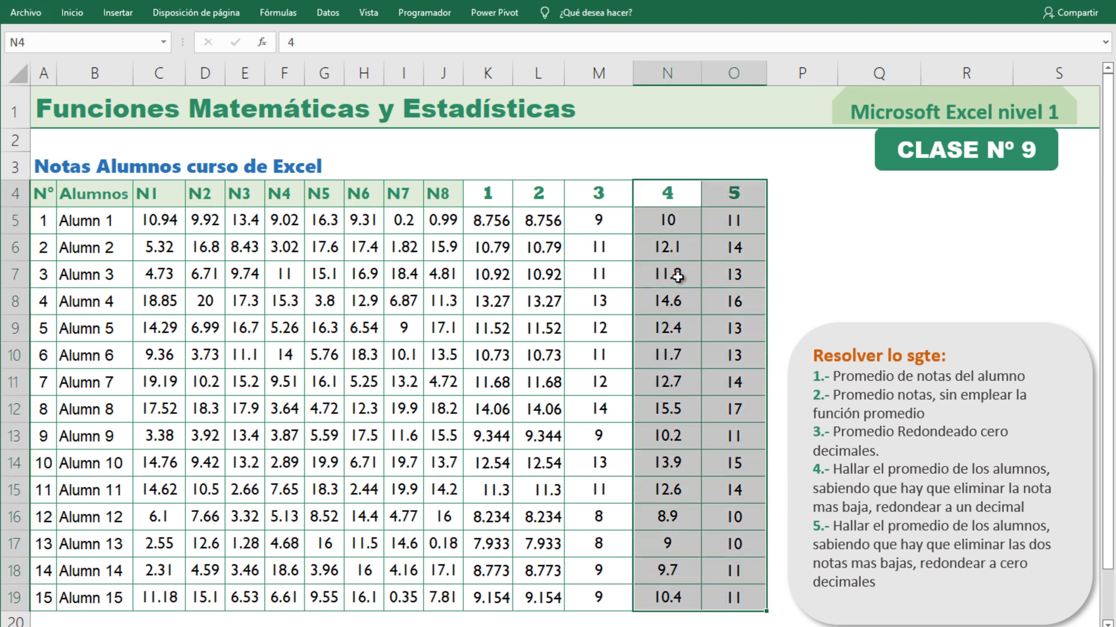
left_click(860, 247)
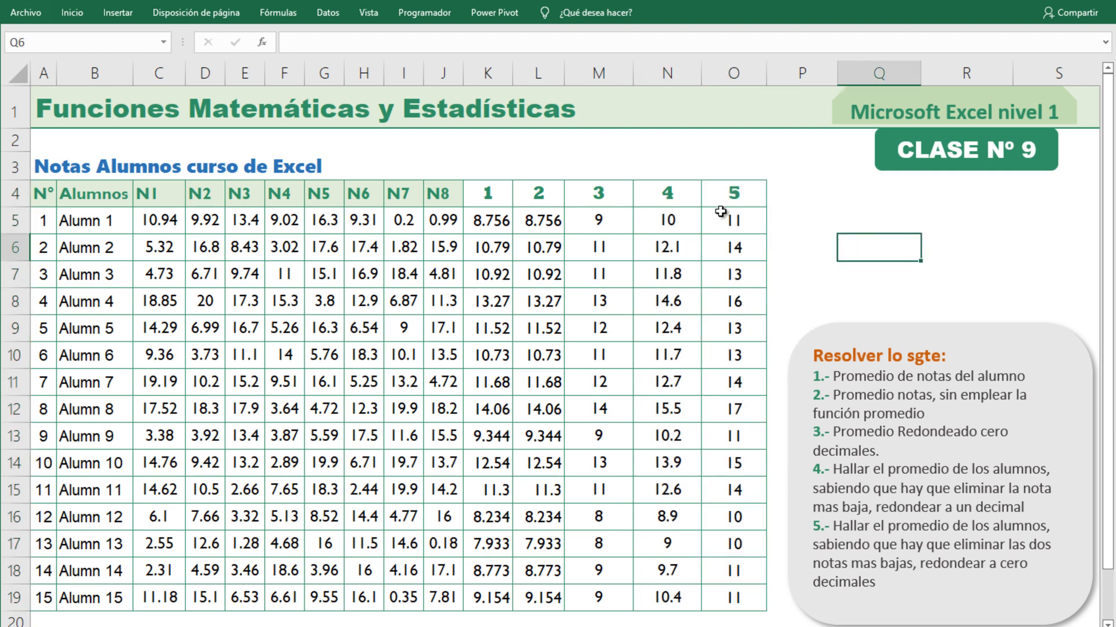
left_click_drag(655, 73, 700, 72)
left_click(901, 255)
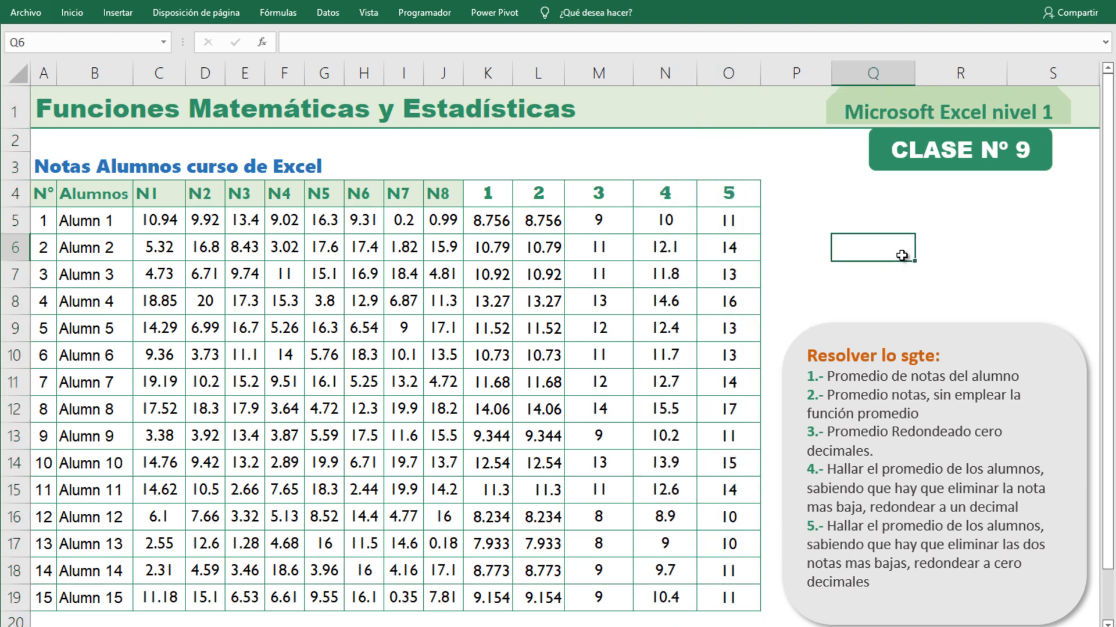
key("Up")
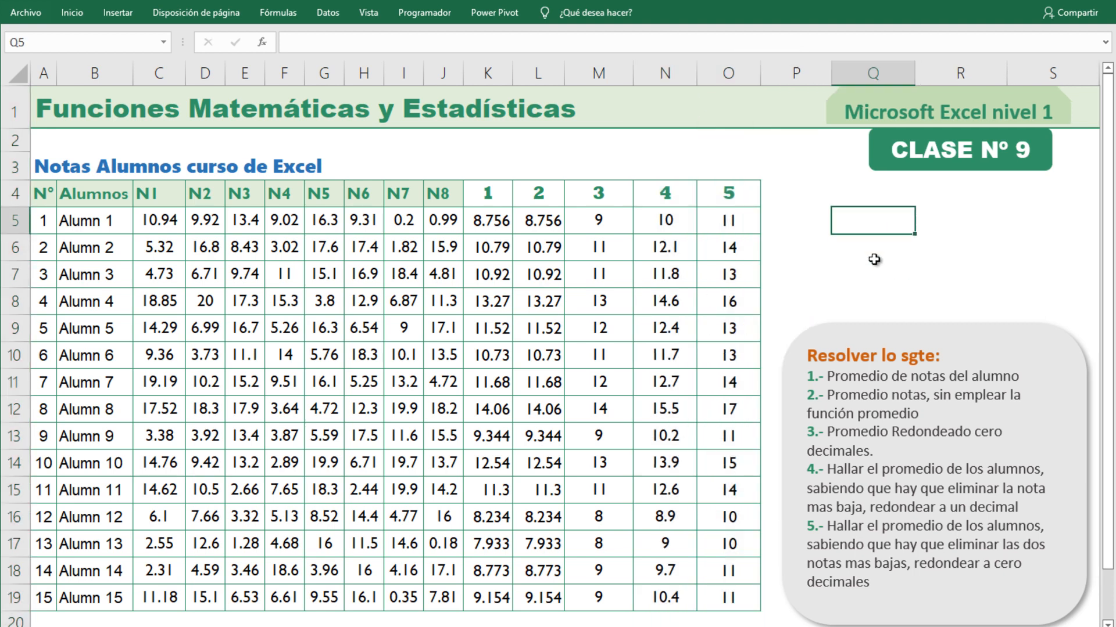
key("Down")
key("Down")
key("Up")
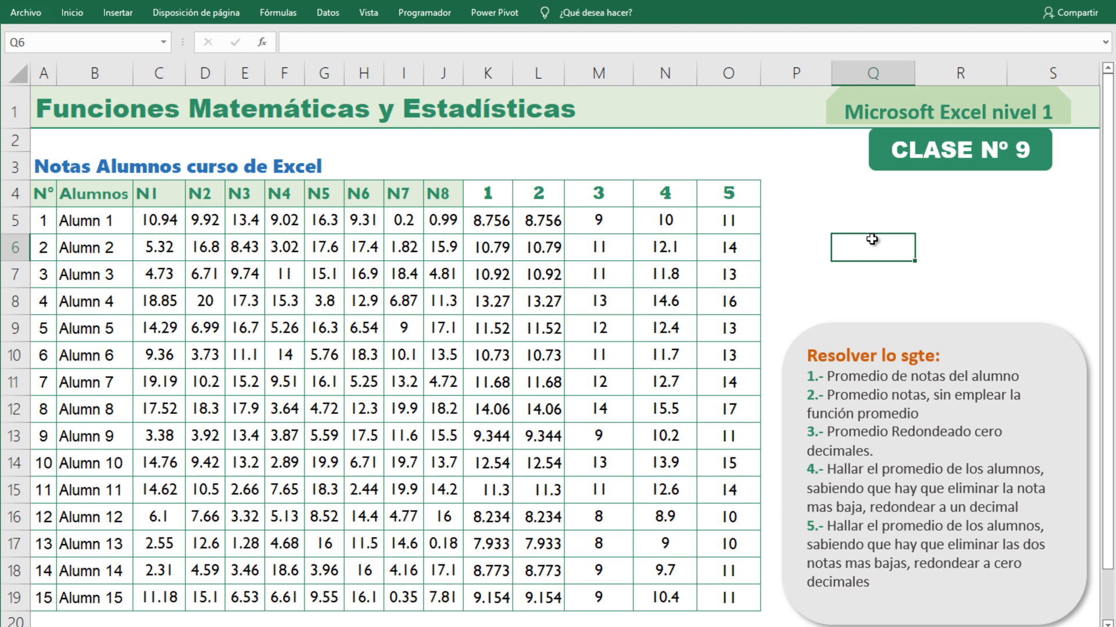
left_click(869, 229)
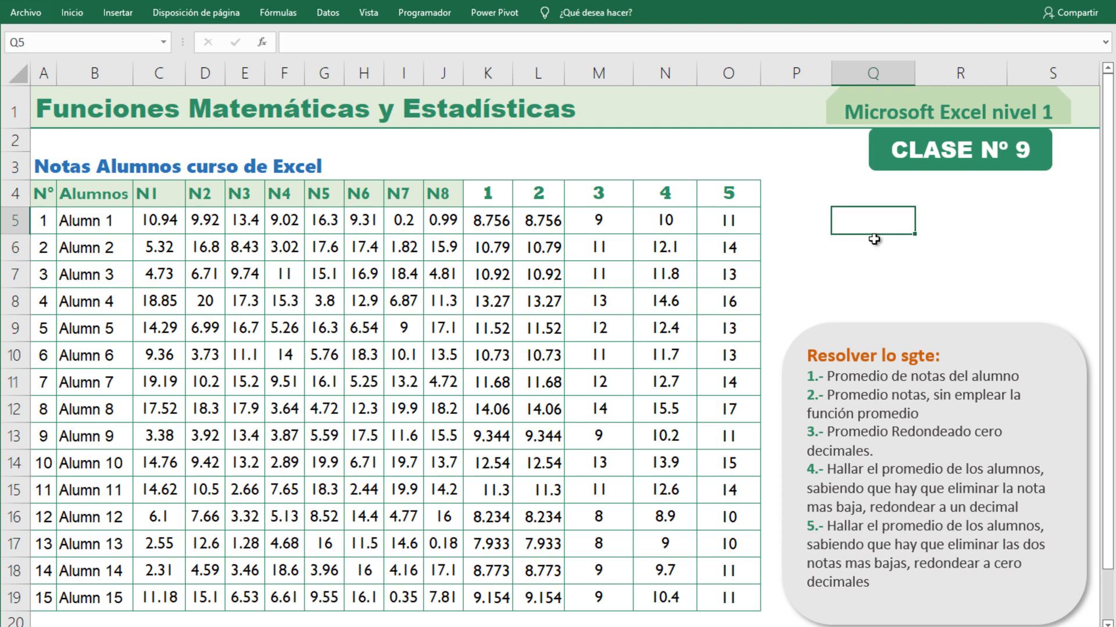
left_click(864, 270)
left_click(864, 244)
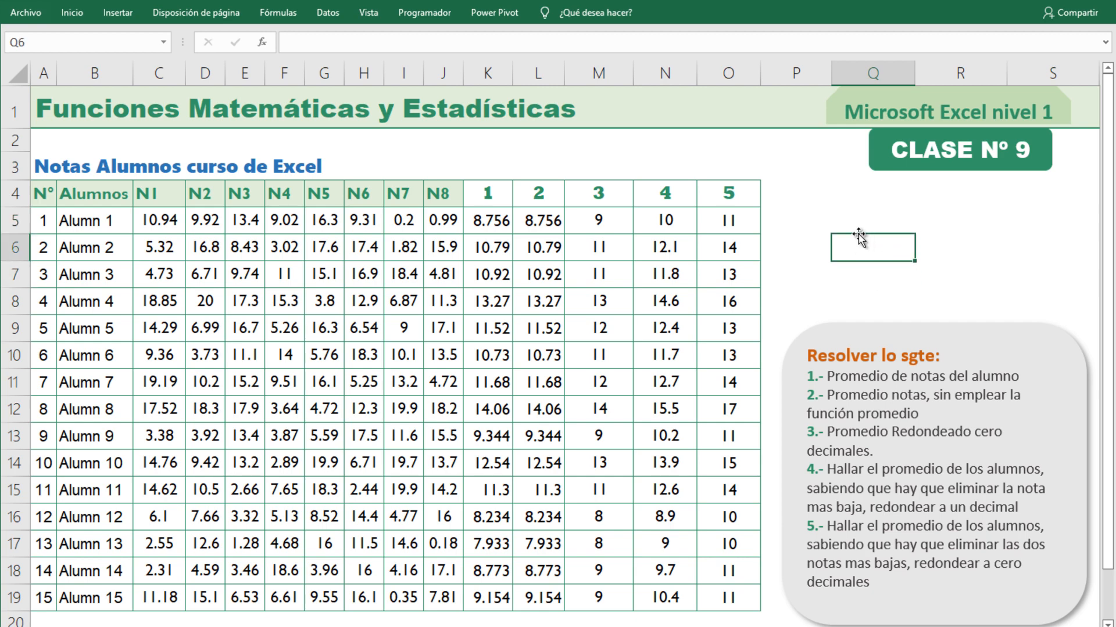